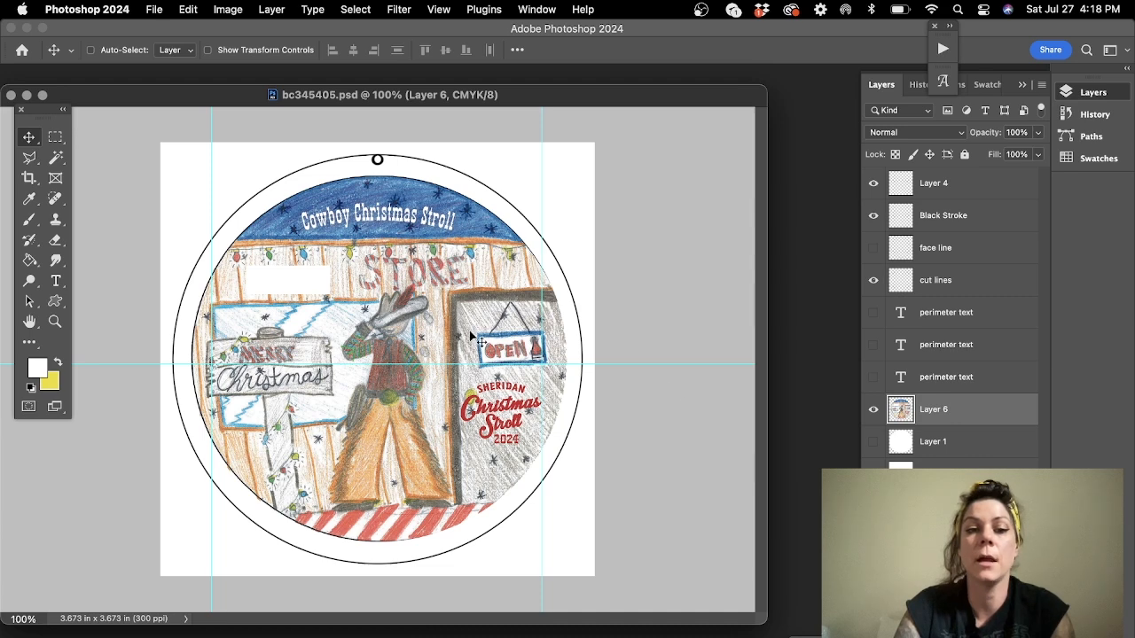
Check the button artwork against the face line layer, hide that layer again and save the file
left_click_drag(464, 330, 507, 332)
key("super+z")
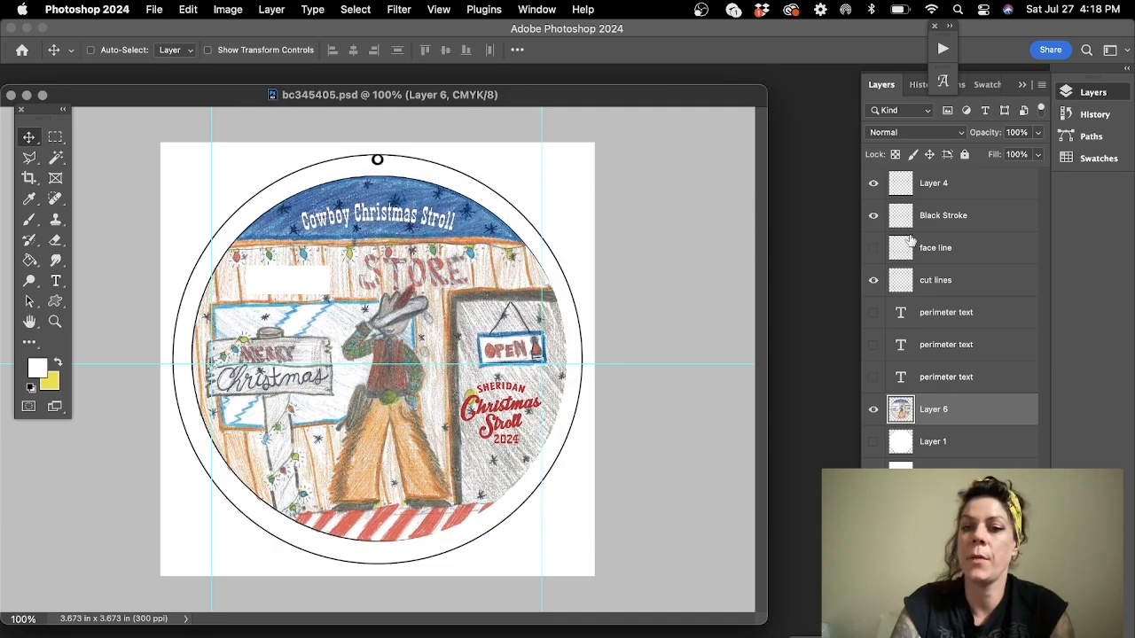
left_click(874, 248)
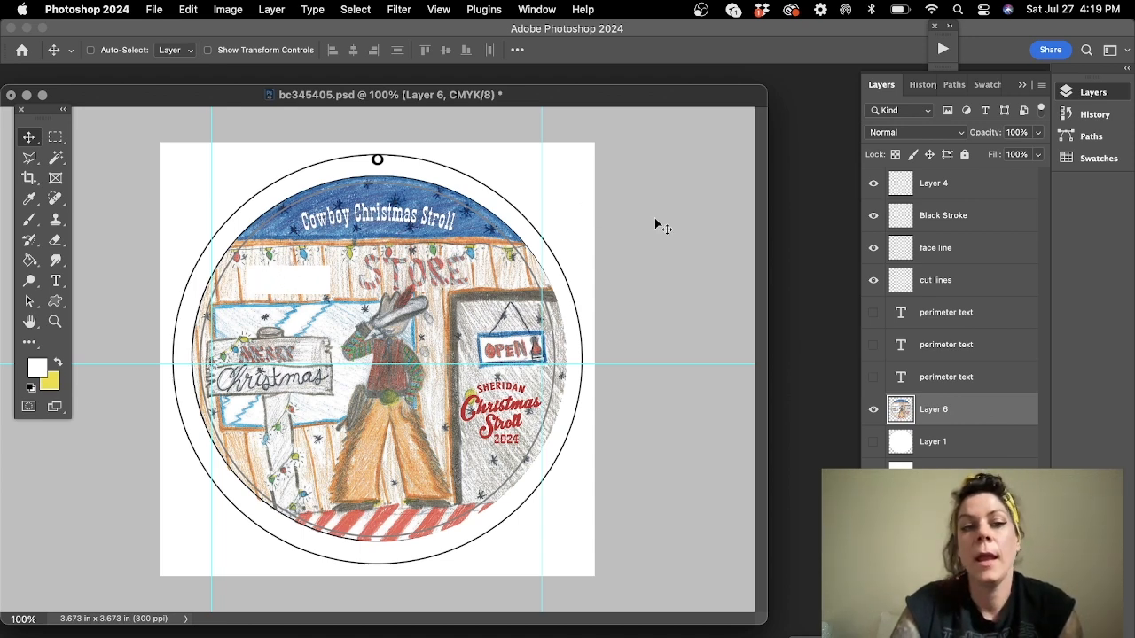
left_click(874, 248)
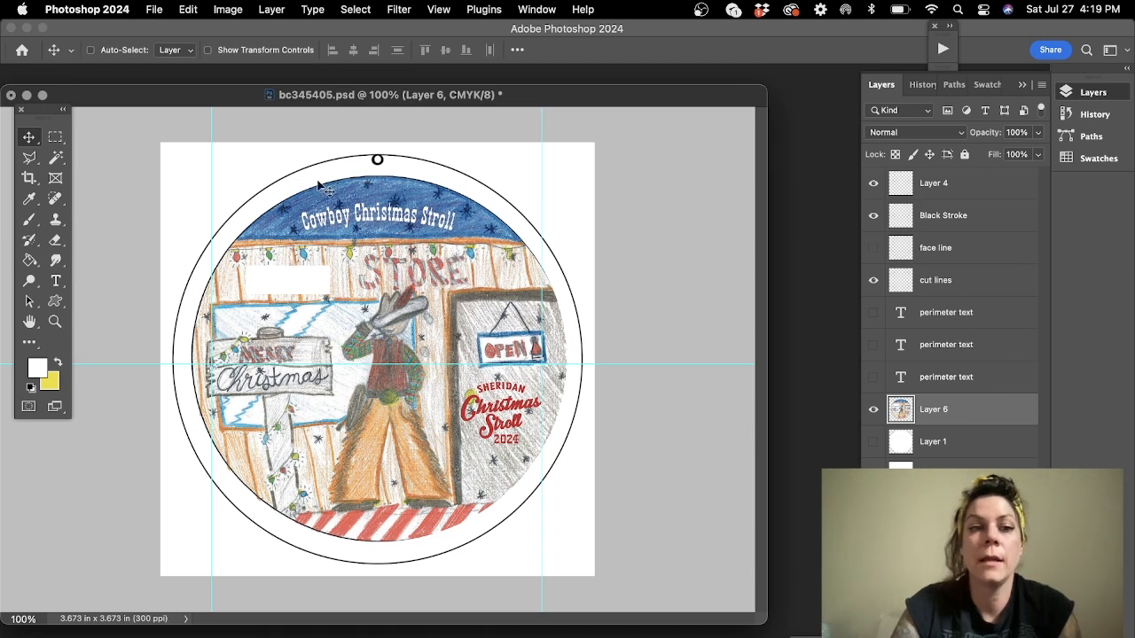
left_click(158, 9)
left_click(187, 169)
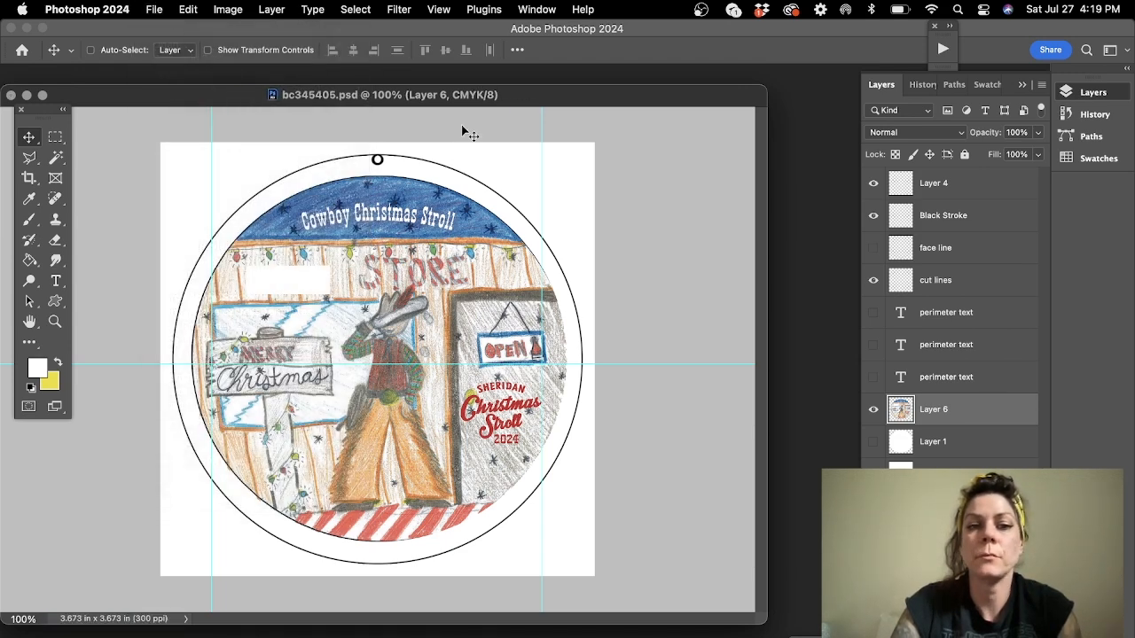
Switch to InDesign and create a new single-page document in inches, 8.5 in wide by 11 in high
key("super+Tab")
key("super+Tab")
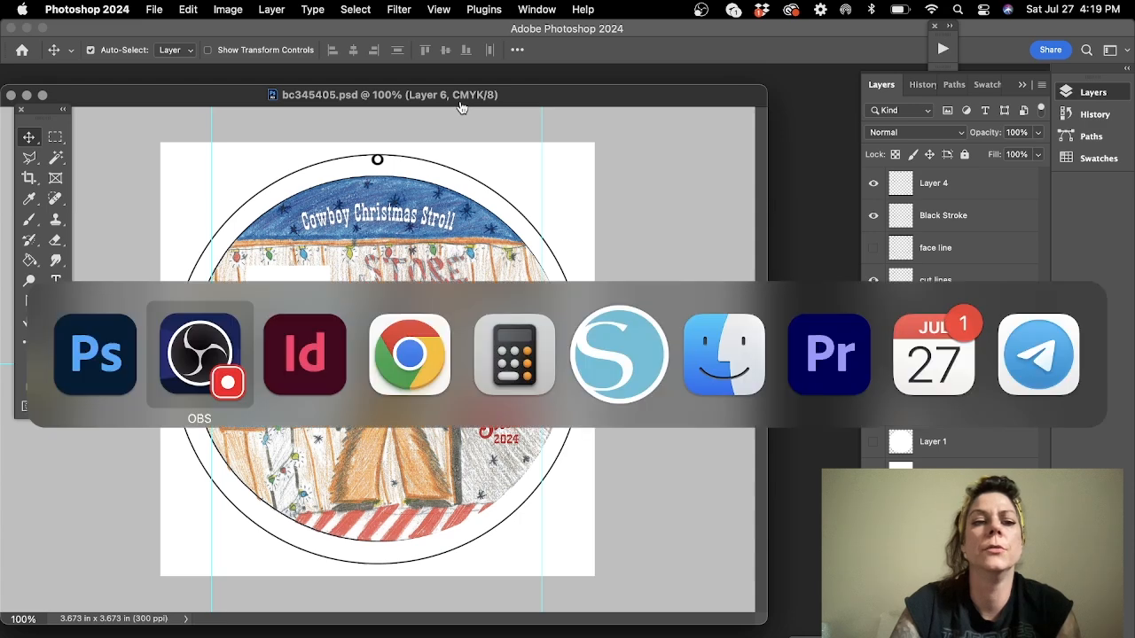
left_click(123, 9)
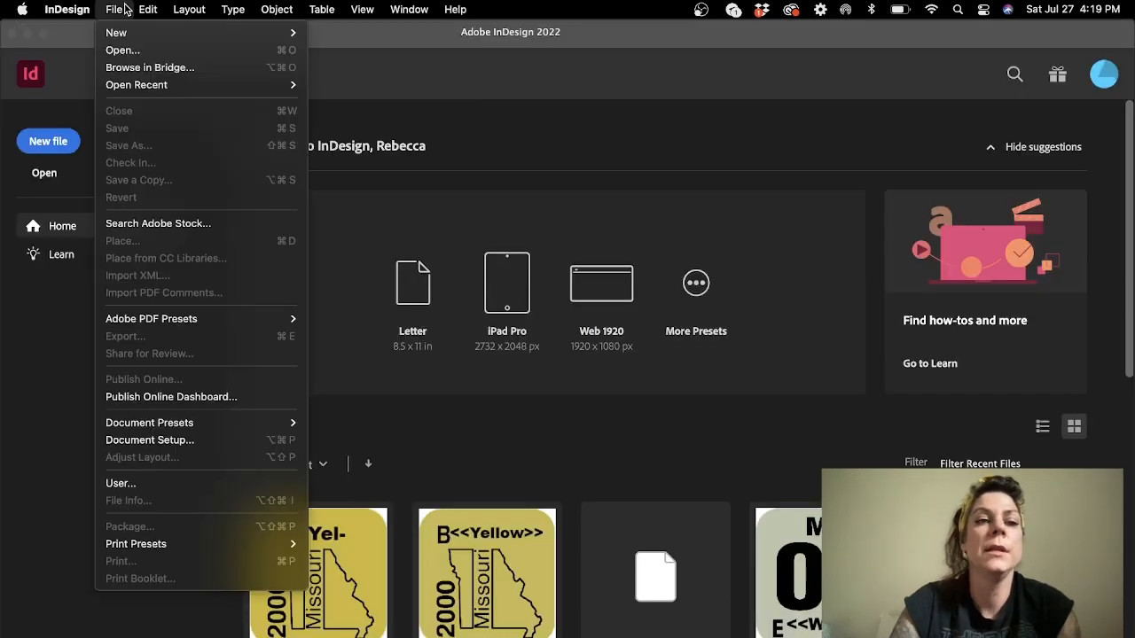
mouse_move(129, 33)
left_click(348, 33)
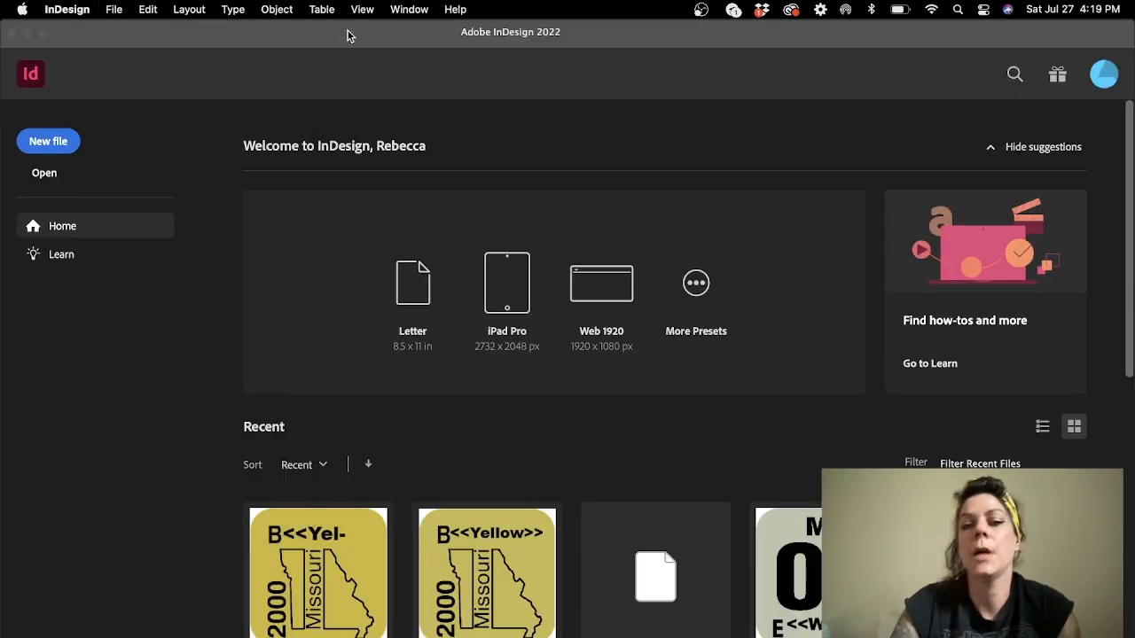
left_click(913, 237)
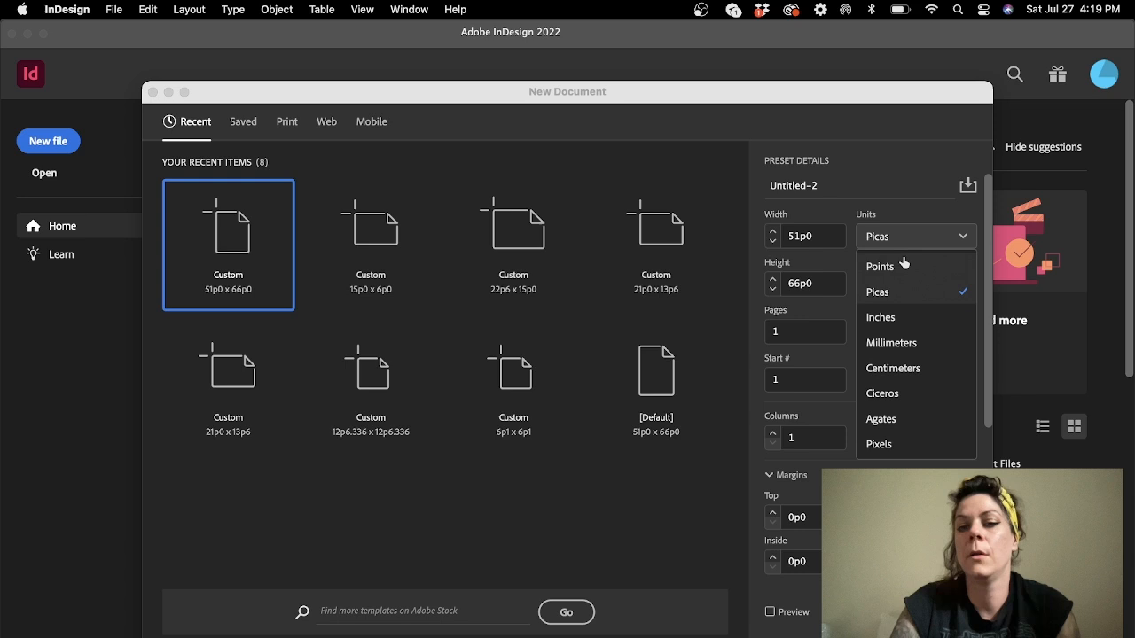
left_click(905, 316)
left_click(803, 236)
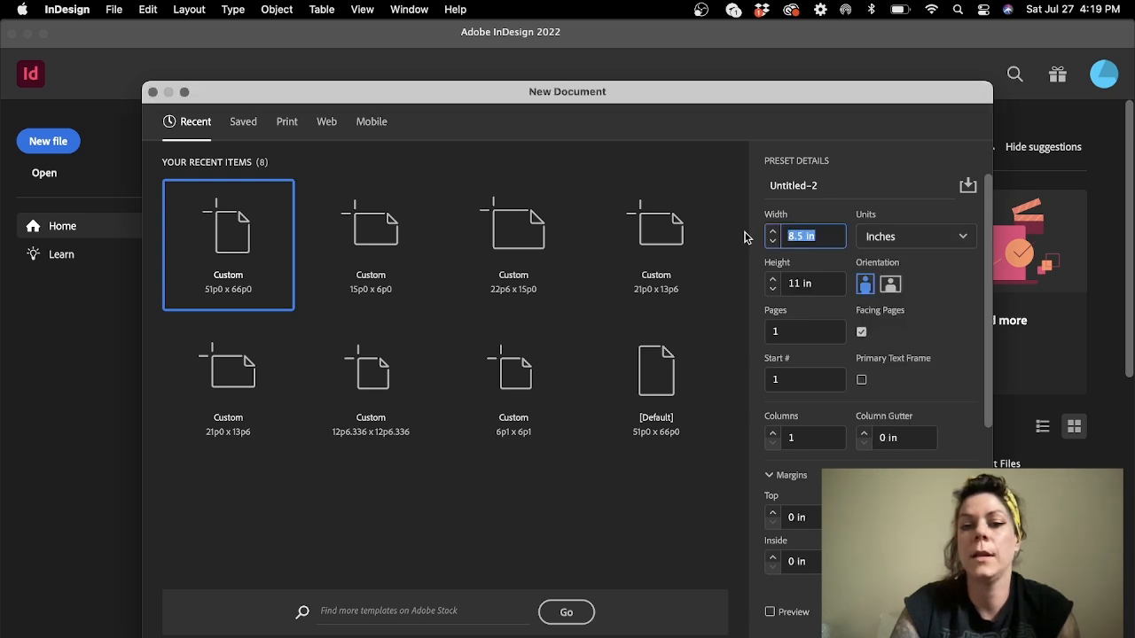
left_click(823, 291)
key("Return")
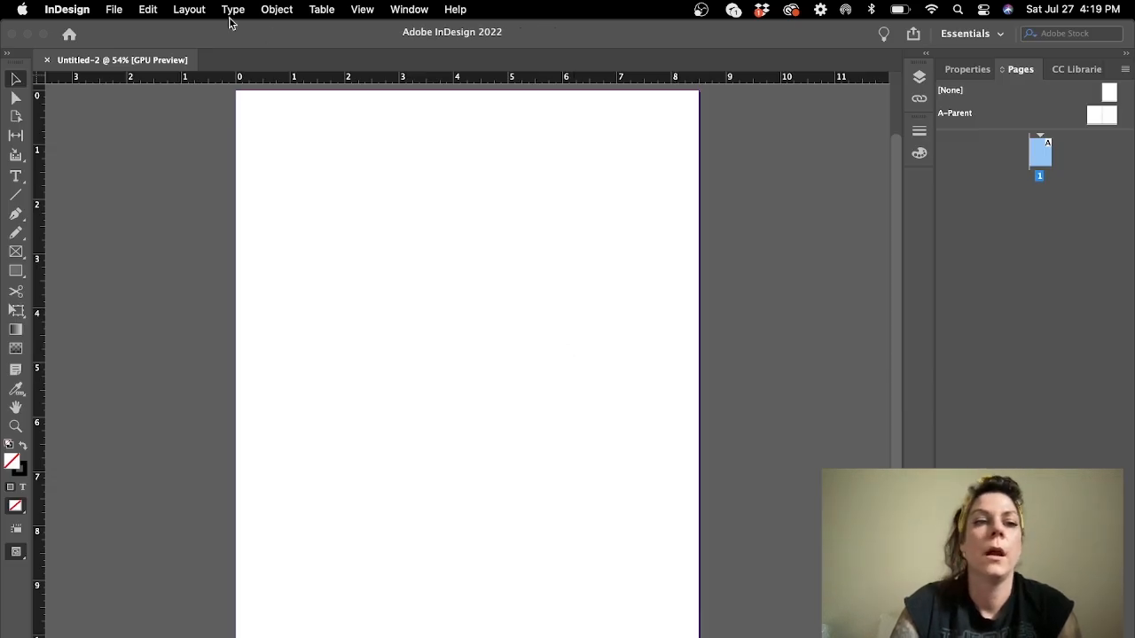
Place bc345405.psd at full size in the upper-left corner of the page
left_click(113, 13)
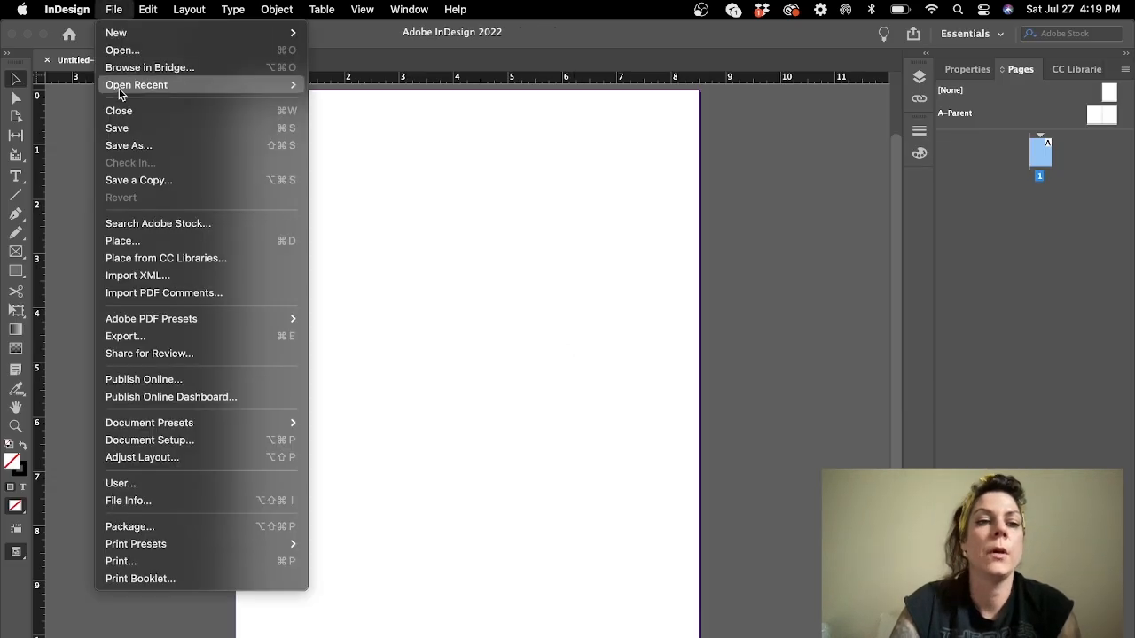
left_click(124, 241)
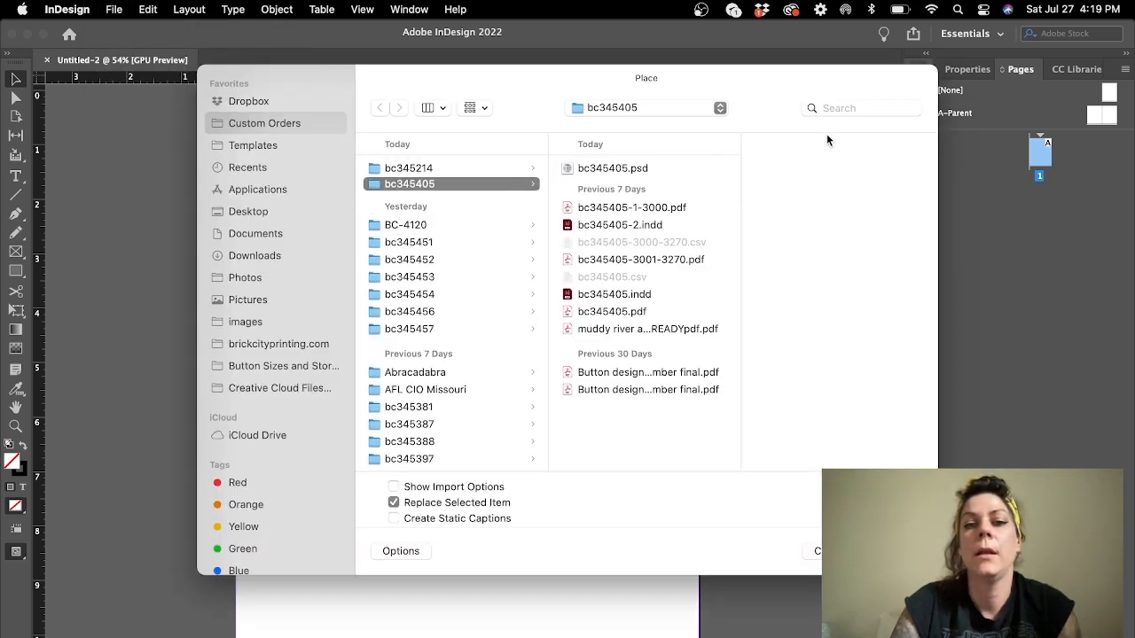
left_click(657, 166)
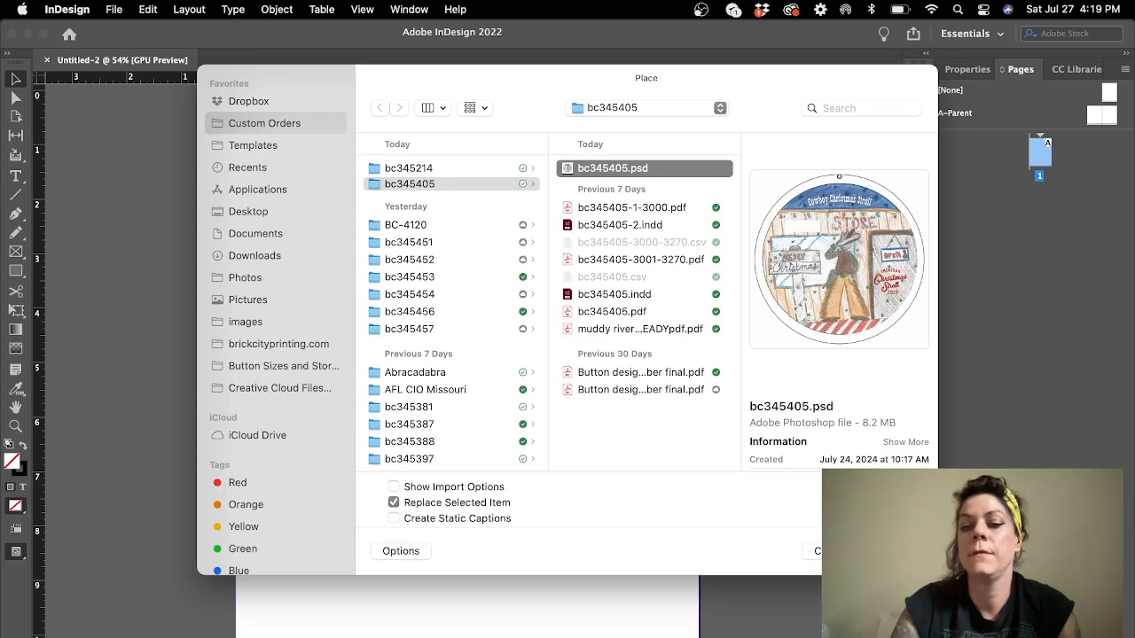
key("Return")
left_click(239, 93)
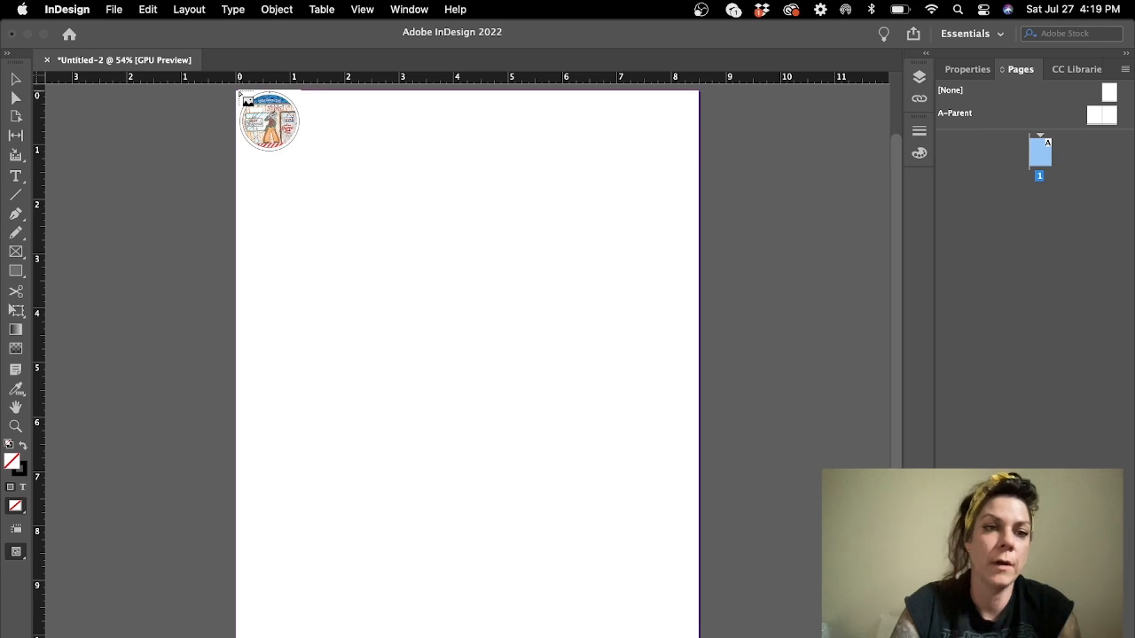
left_click(239, 93)
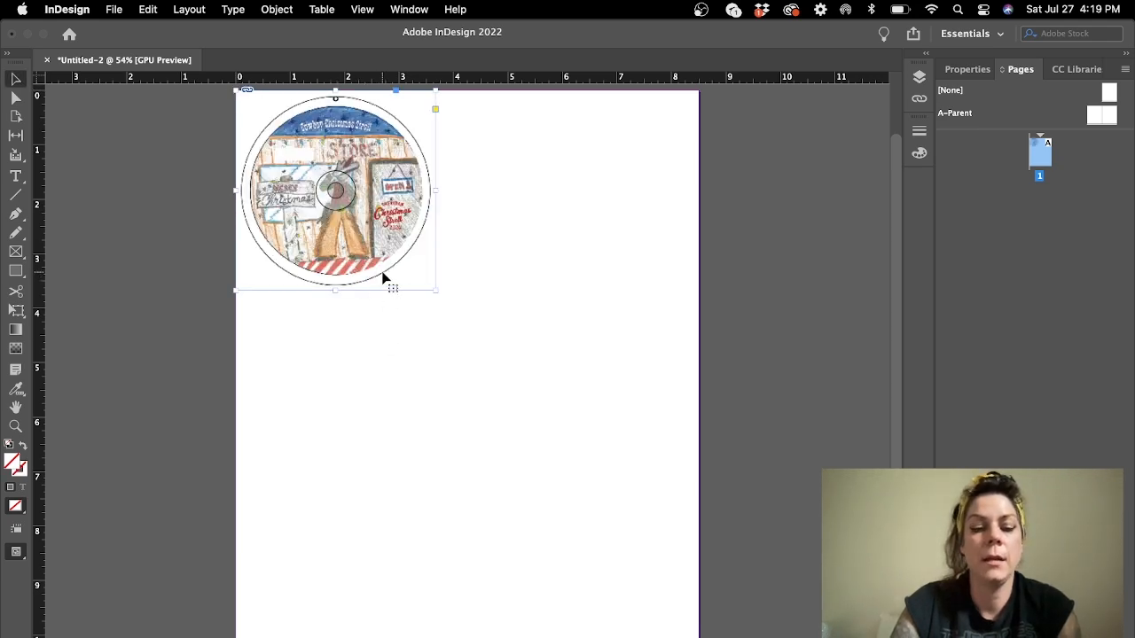
Stack two copies of the artwork flush below the original and duplicate the column beside it, forming a two-by-three grid
key("super+c")
key("super+v")
left_click_drag(427, 350, 297, 350)
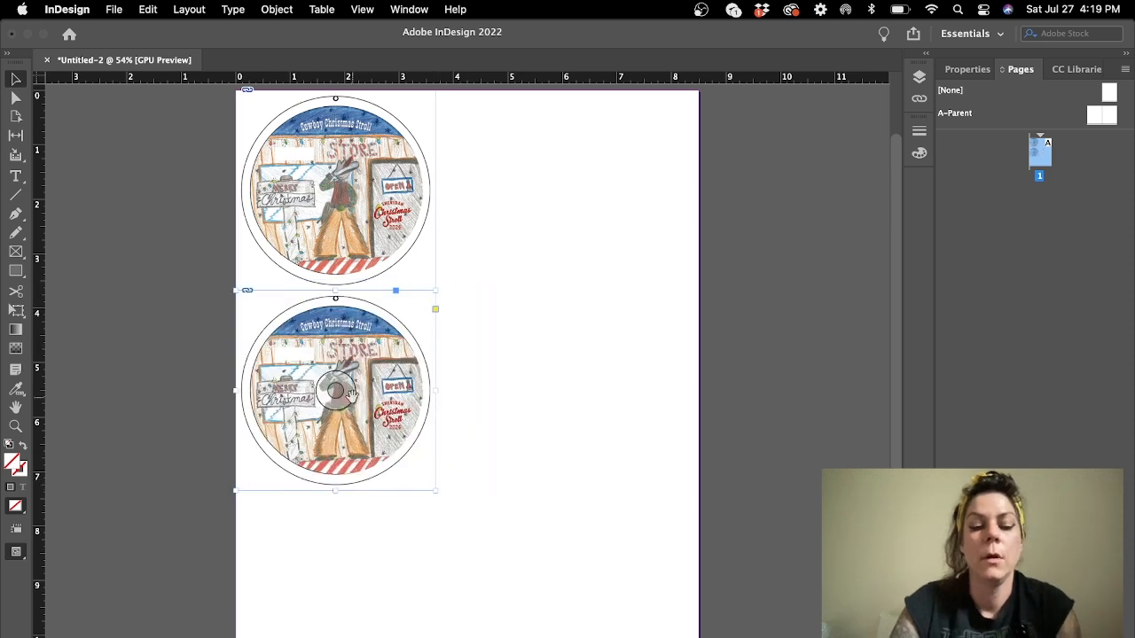
key("super+v")
left_click_drag(448, 326, 324, 519)
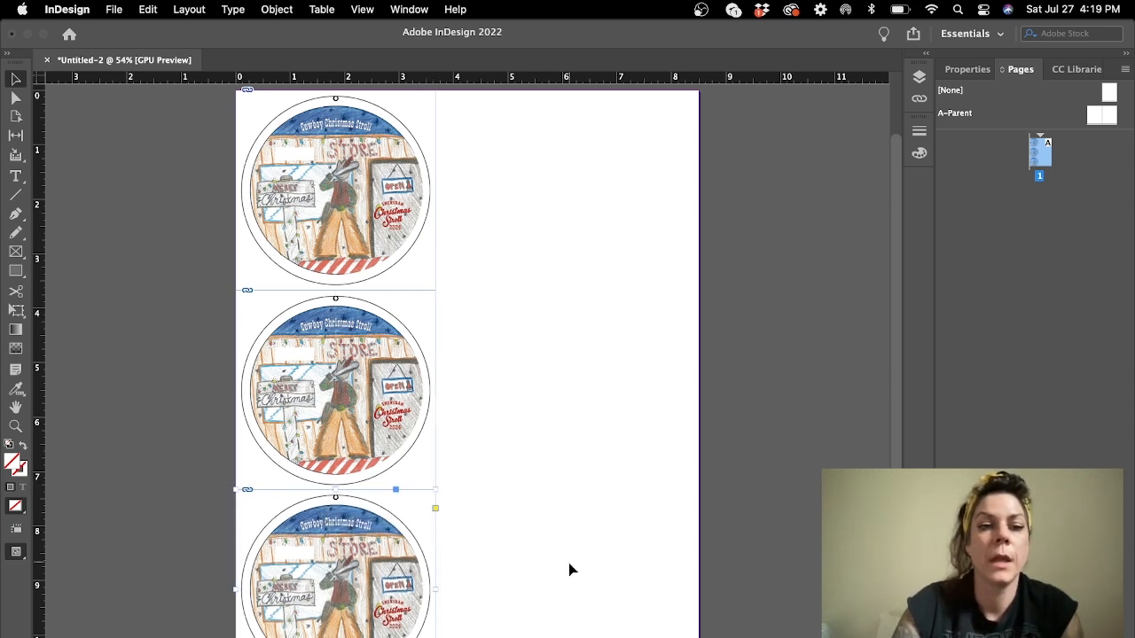
left_click_drag(570, 565, 479, 215)
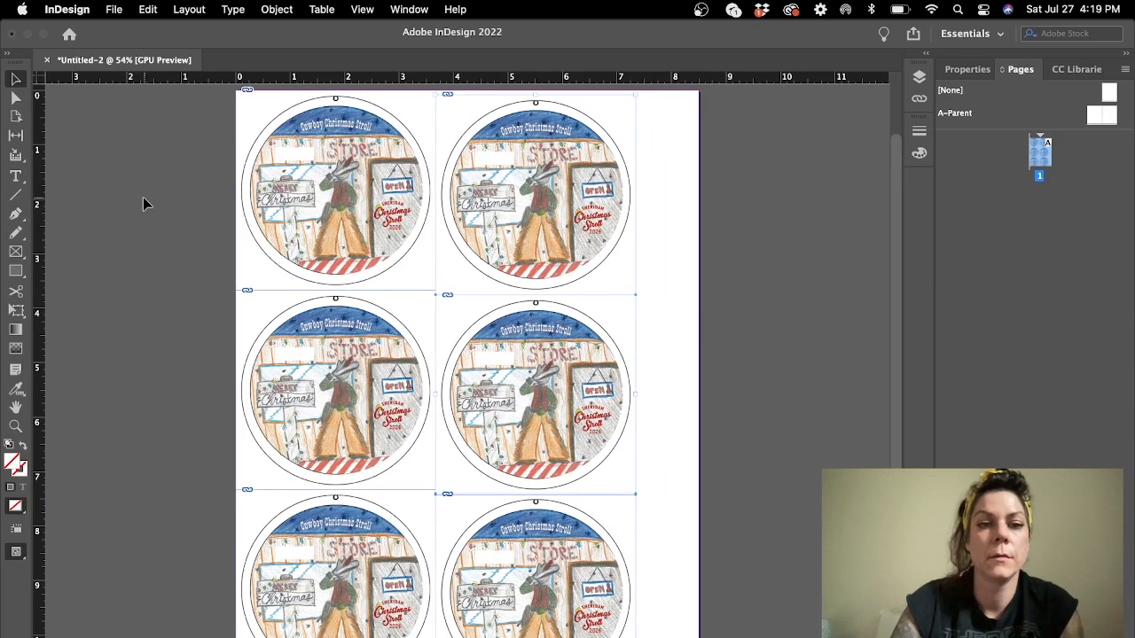
Try to line up the second column's images with the first column one at a time
key("super+a")
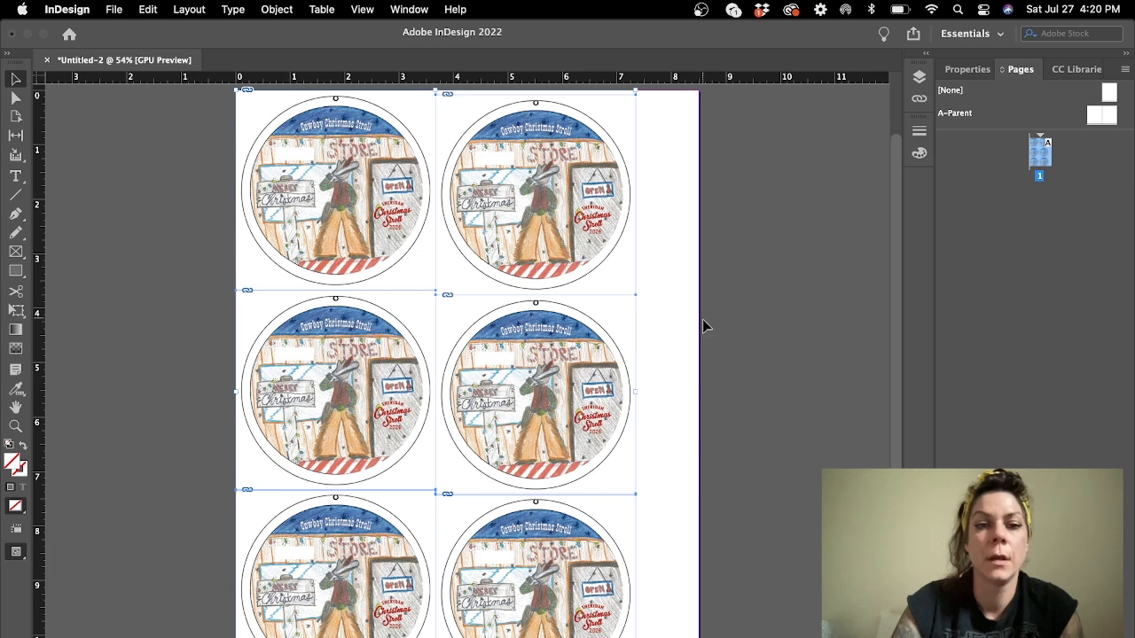
left_click(604, 260)
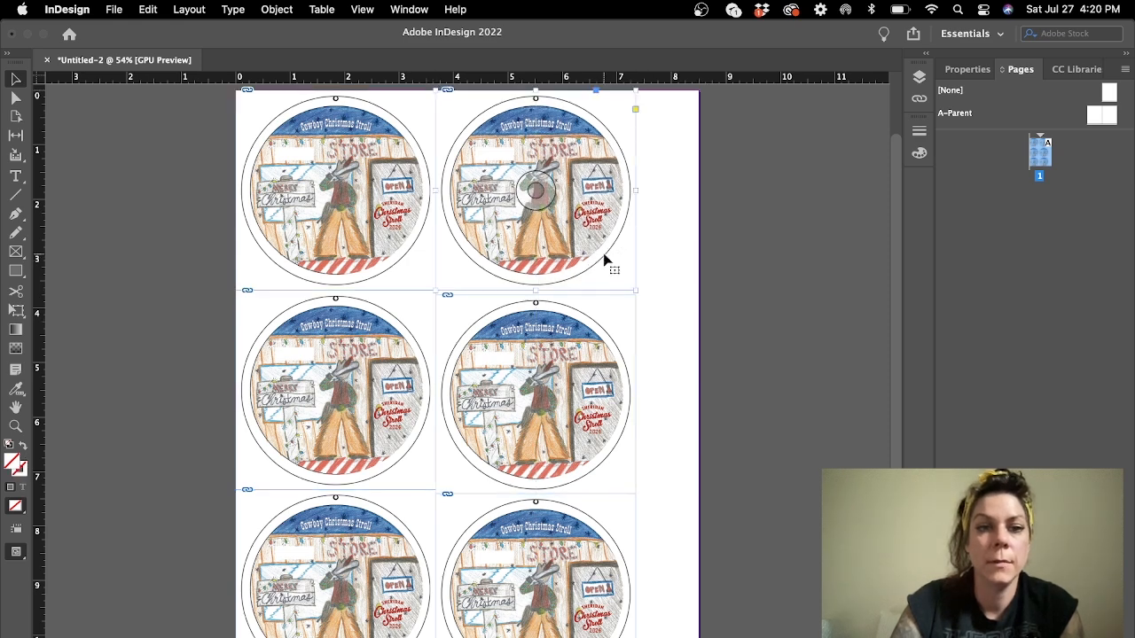
left_click_drag(580, 261, 580, 258)
left_click(573, 316)
key("super+z")
key("super+z")
key("super+z")
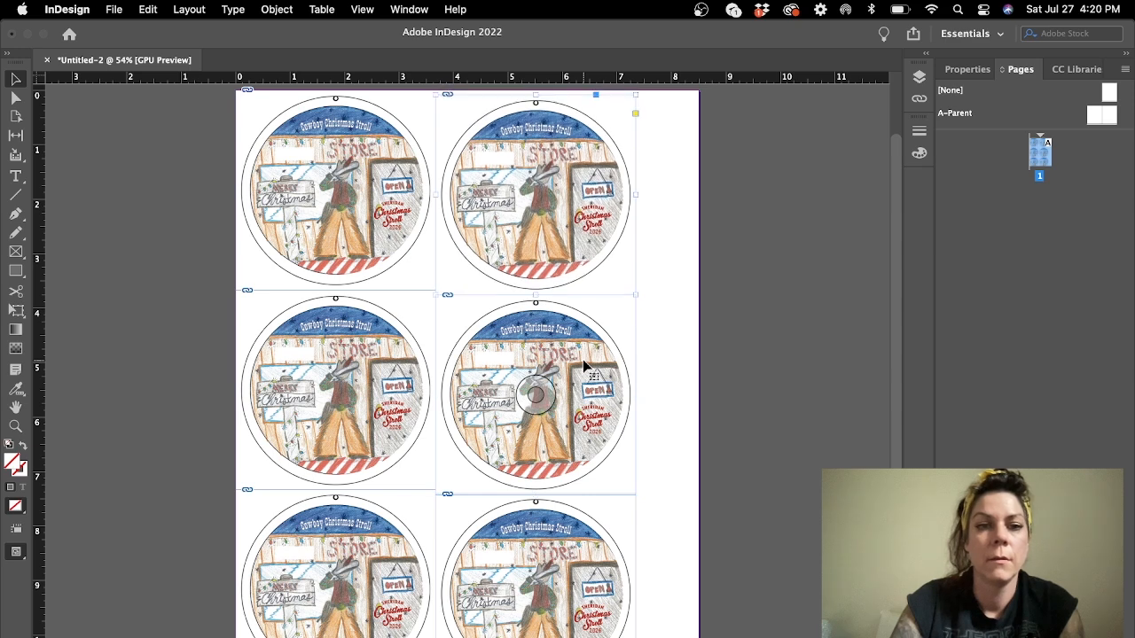
Align the second column's images with the first column's rows and center the six-image grid across the page width
left_click_drag(496, 279, 465, 276)
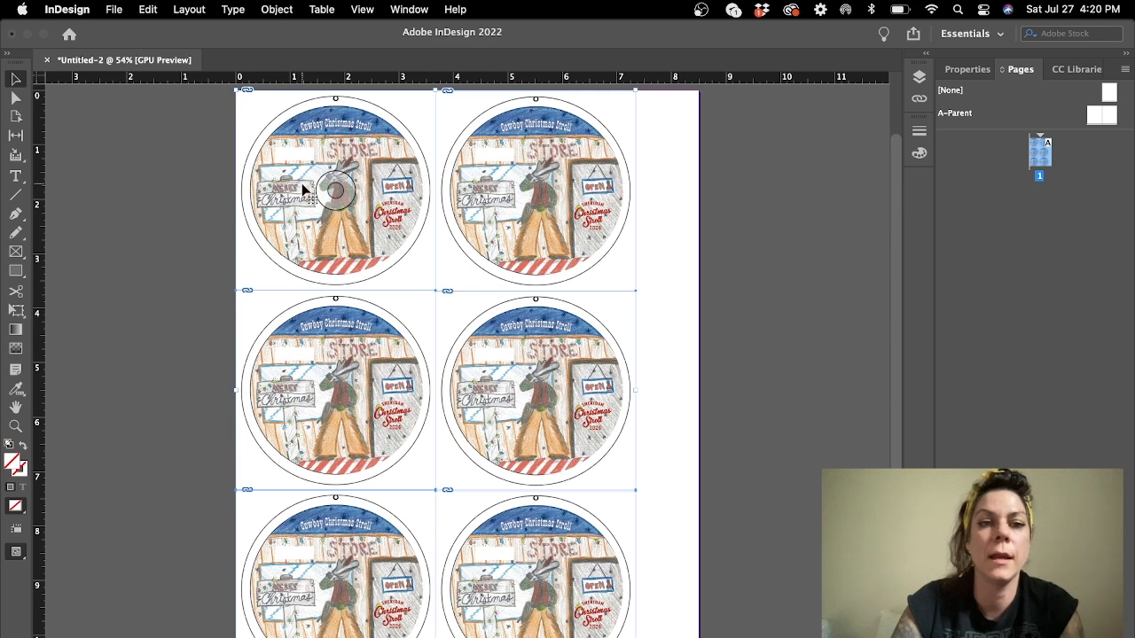
left_click_drag(304, 189, 334, 193)
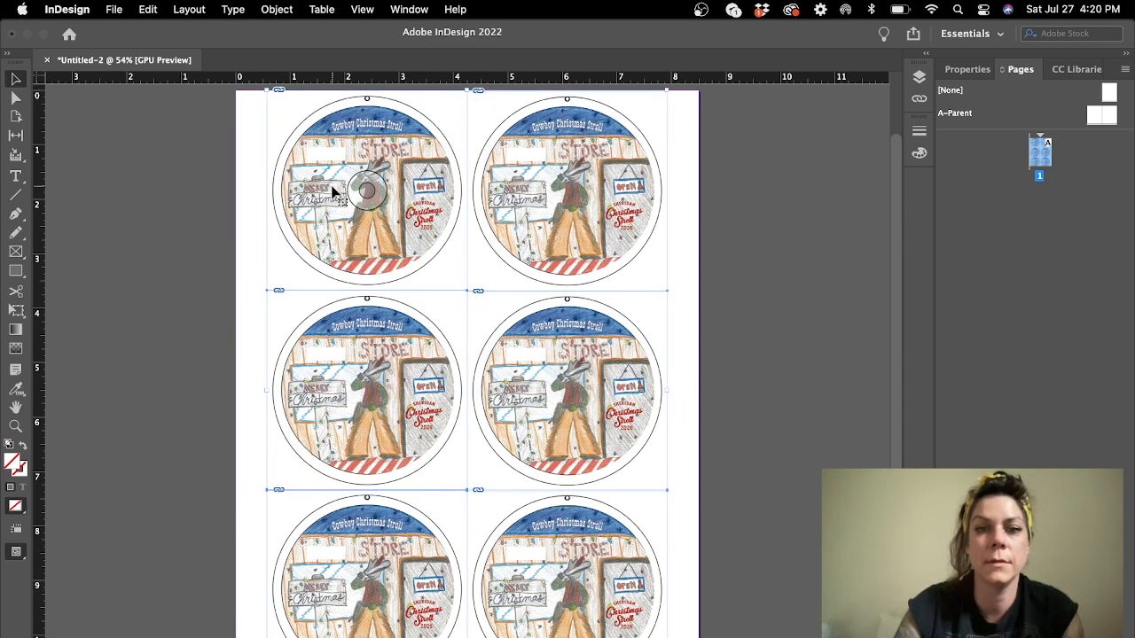
key("Left")
left_click(723, 254)
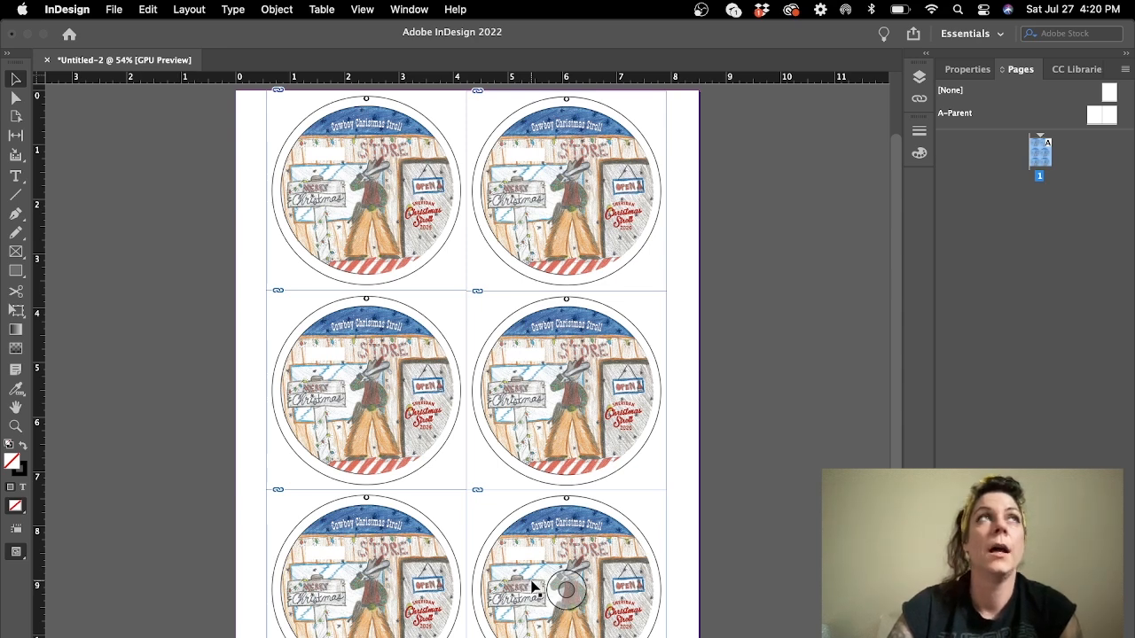
Switch to the blank Google Sheets spreadsheet in Chrome and freeze its first row
key("super+Tab")
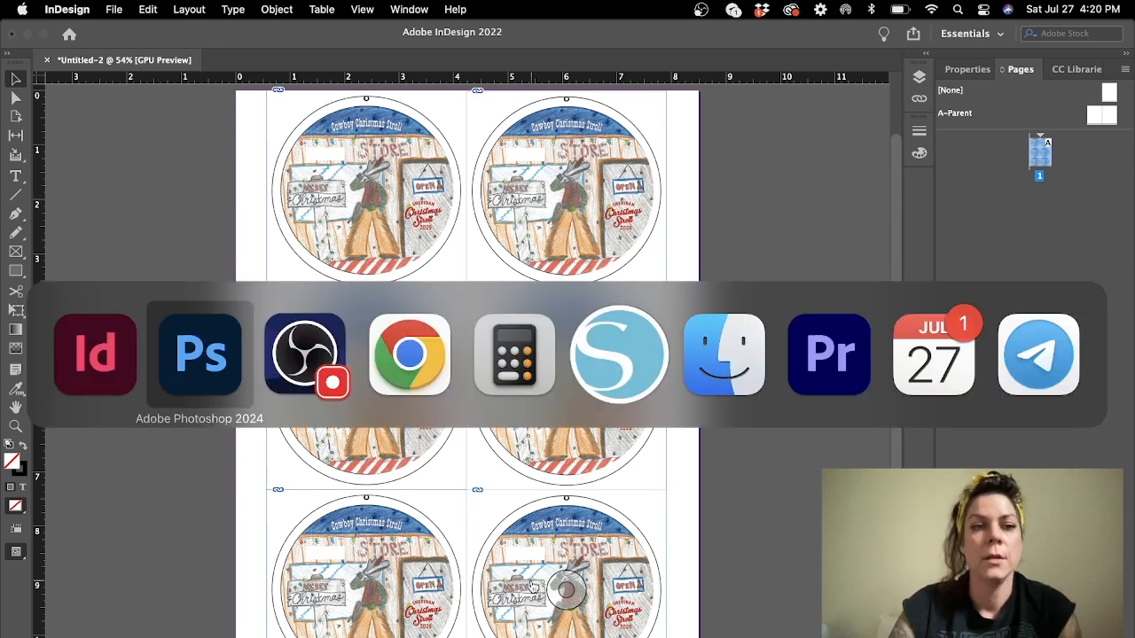
key("super+Tab")
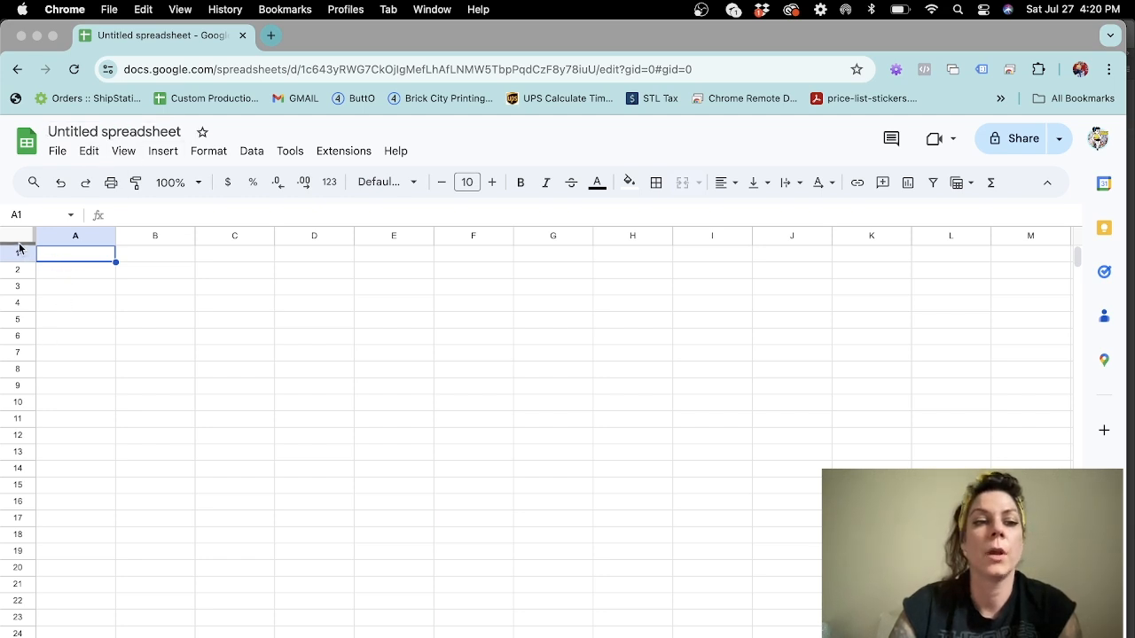
left_click_drag(19, 261, 21, 265)
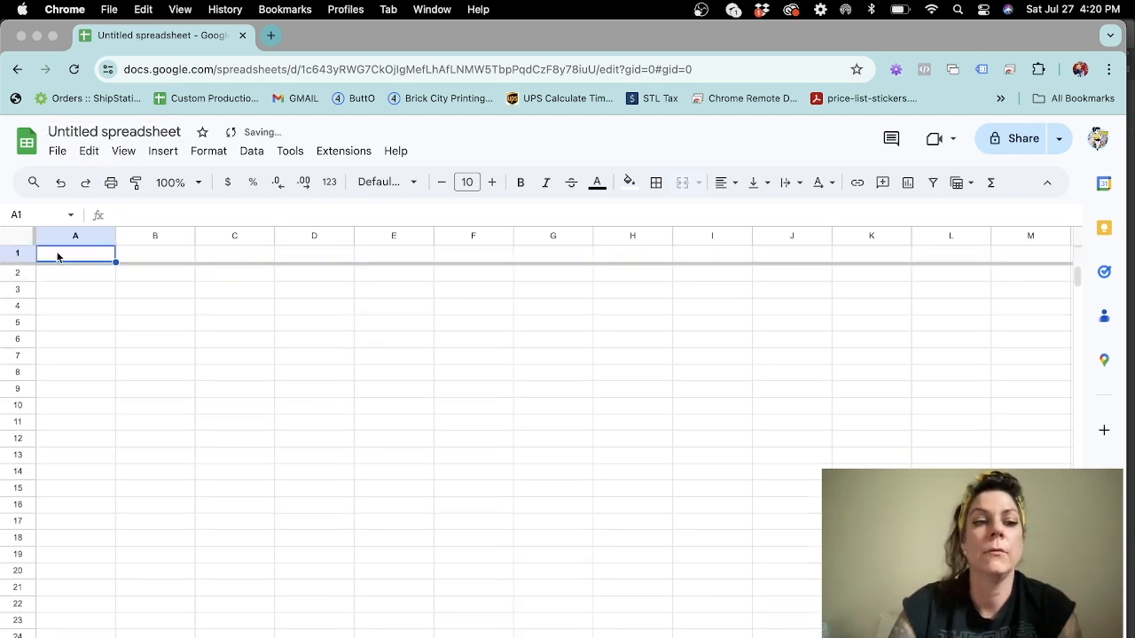
Enter the column header row1 in cell A1
type("1")
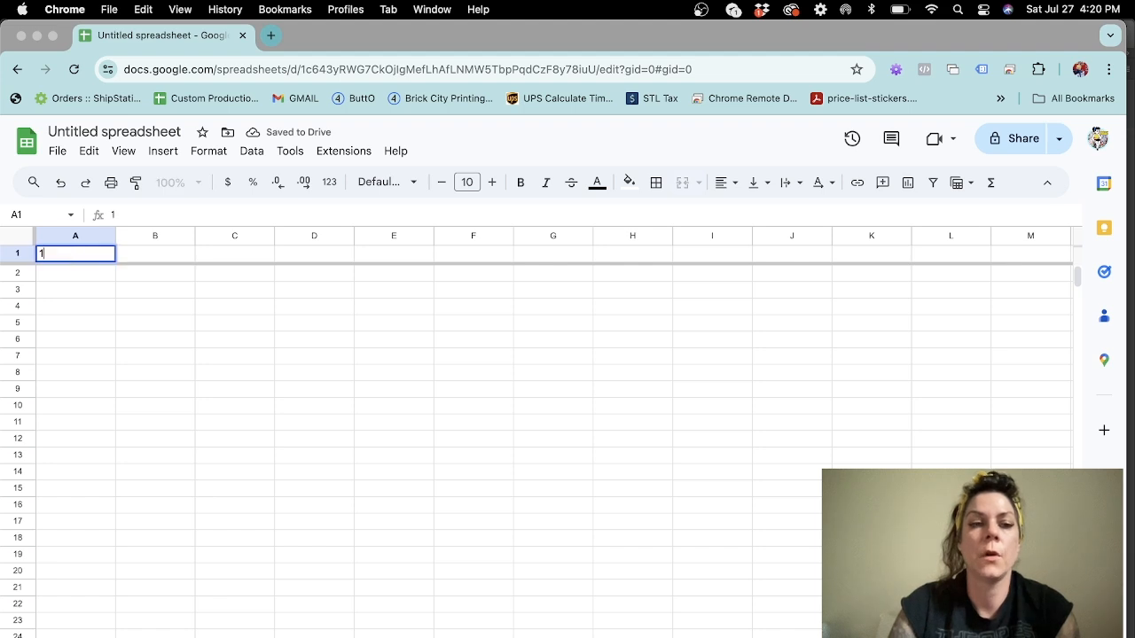
key("BackSpace")
type("row")
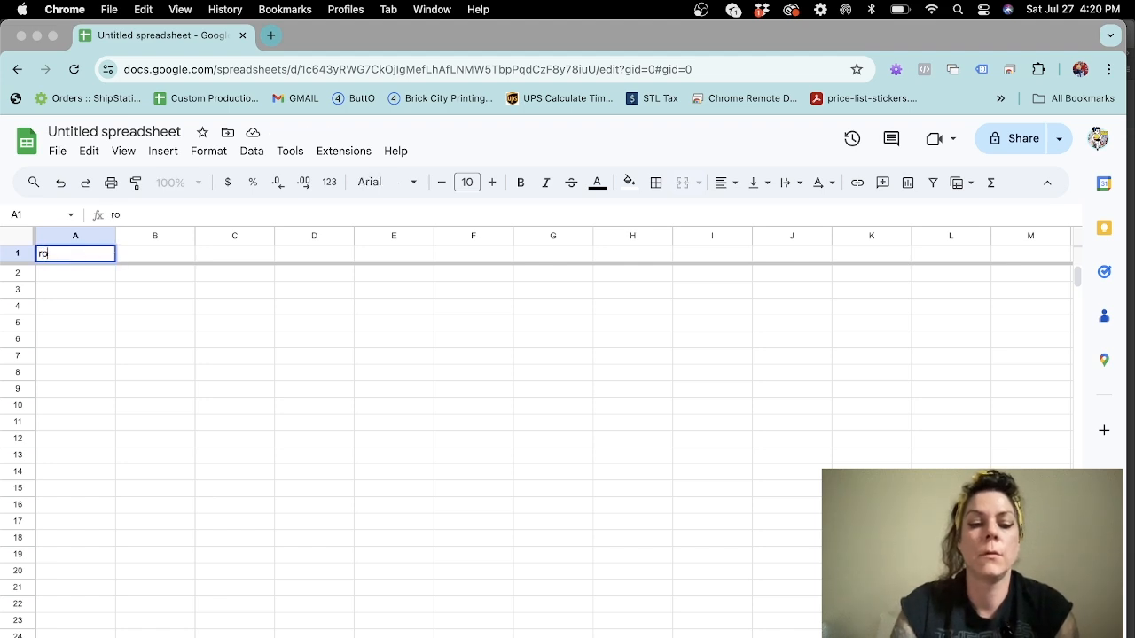
key("Return")
key("Up")
key("Right")
key("Left")
left_click(139, 213)
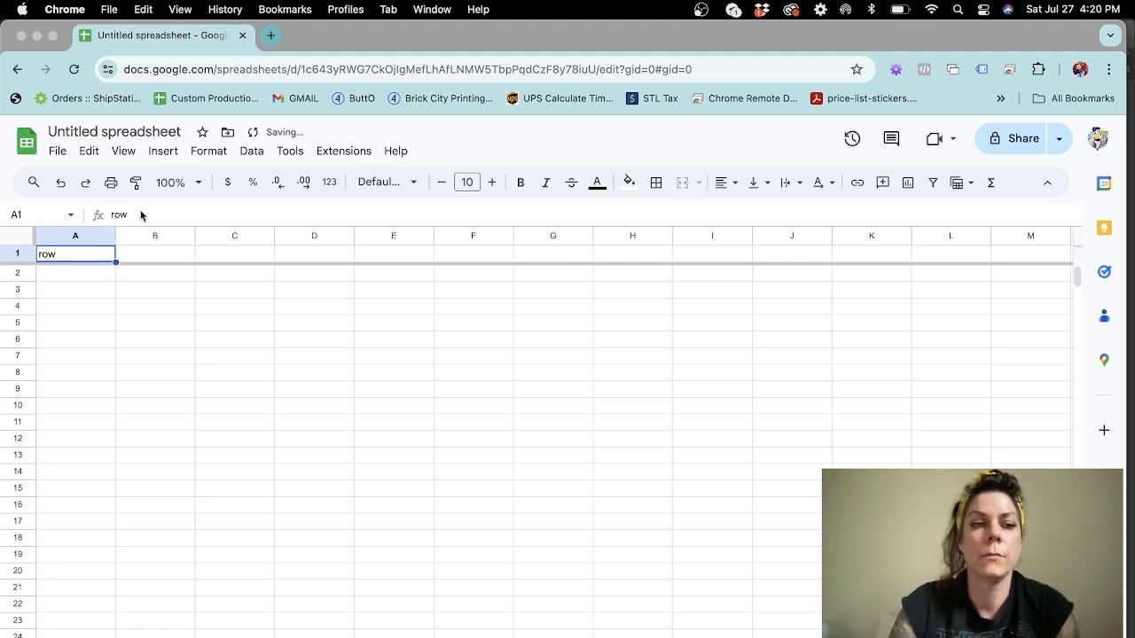
type("1")
key("Return")
key("Up")
Copy the header from A1 into B1 and change the copy to row2
key("super+c")
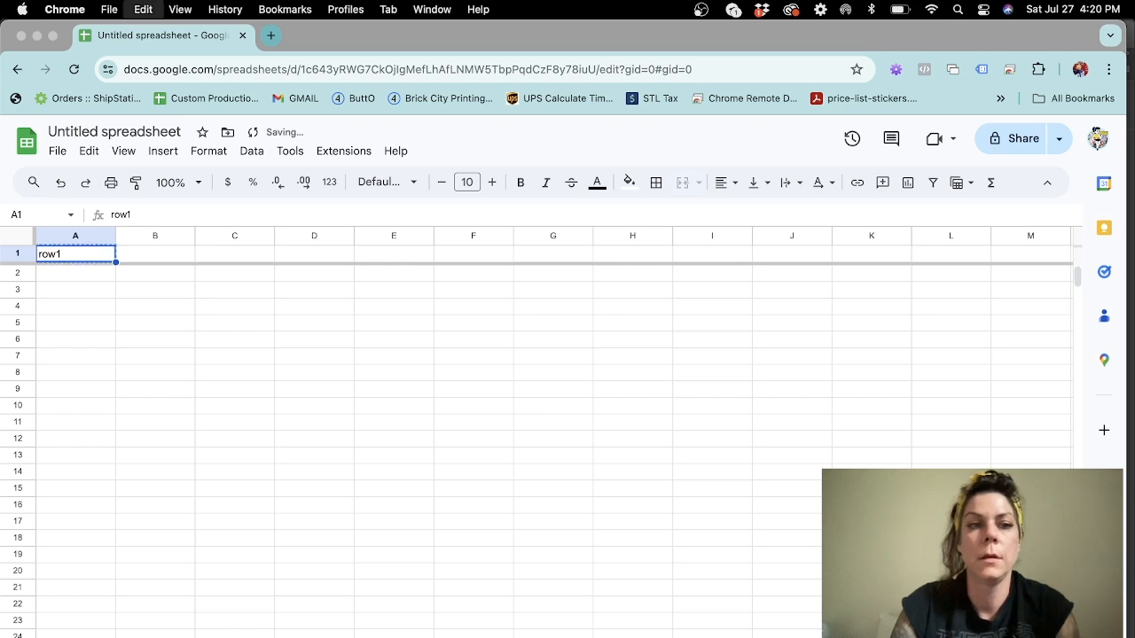
key("Right")
key("super+v")
left_click(165, 213)
key("BackSpace")
type("2")
key("Return")
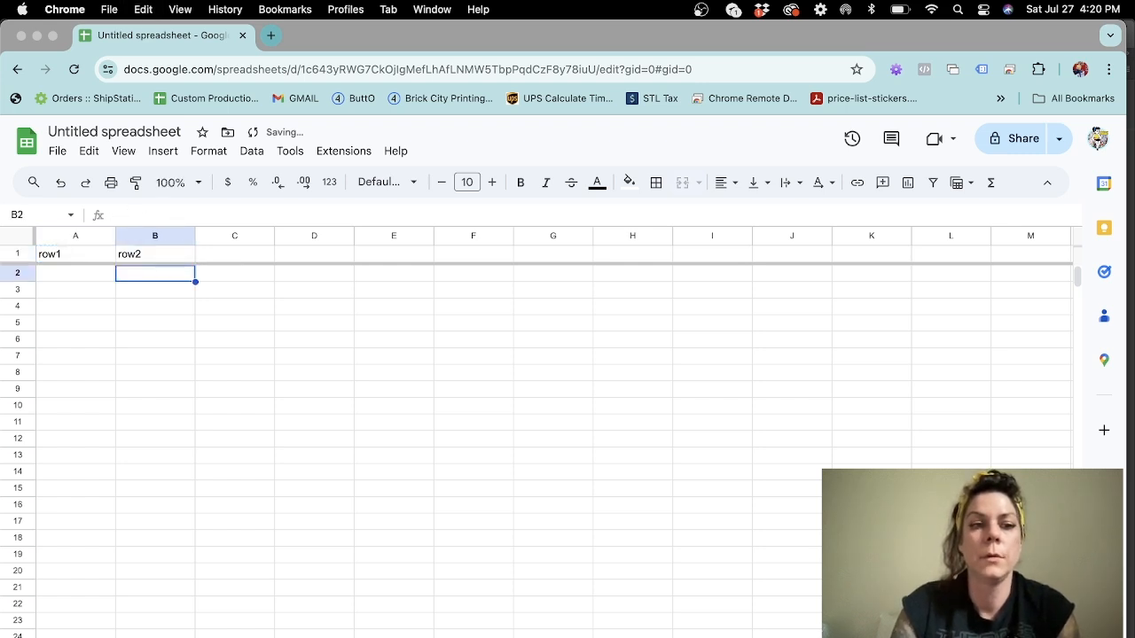
Paste the copied header into C1 and change it to row3
key("Up")
key("Right")
key("super+v")
left_click(153, 219)
key("BackSpace")
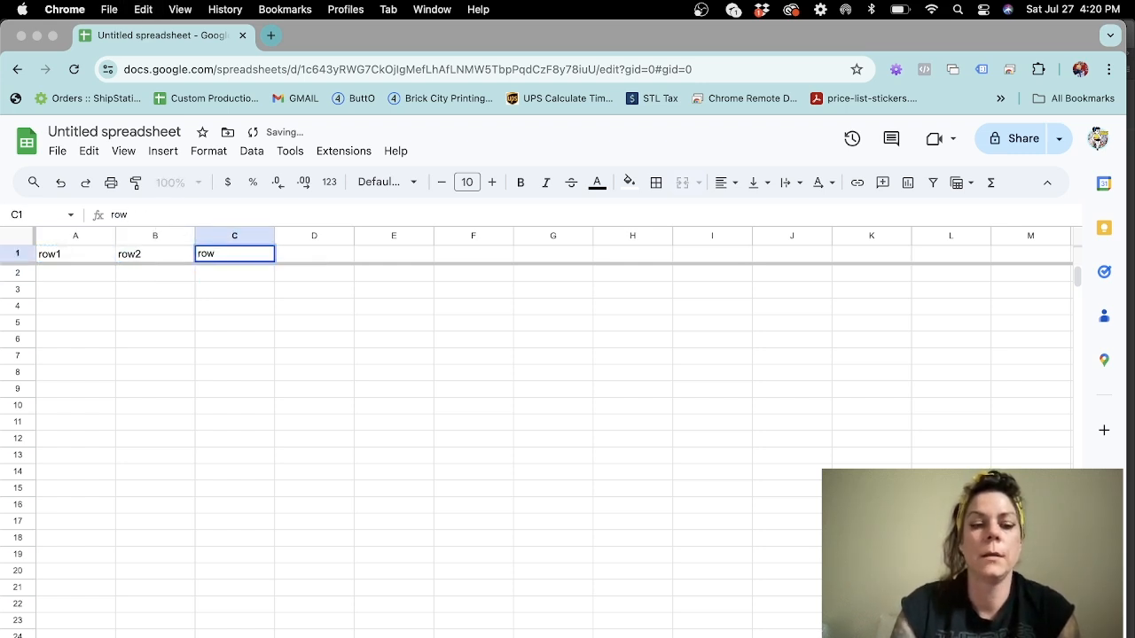
type("3")
key("Return")
Paste the copied header into D1 and change it to row4
key("Up")
key("Right")
key("super+v")
left_click(167, 216)
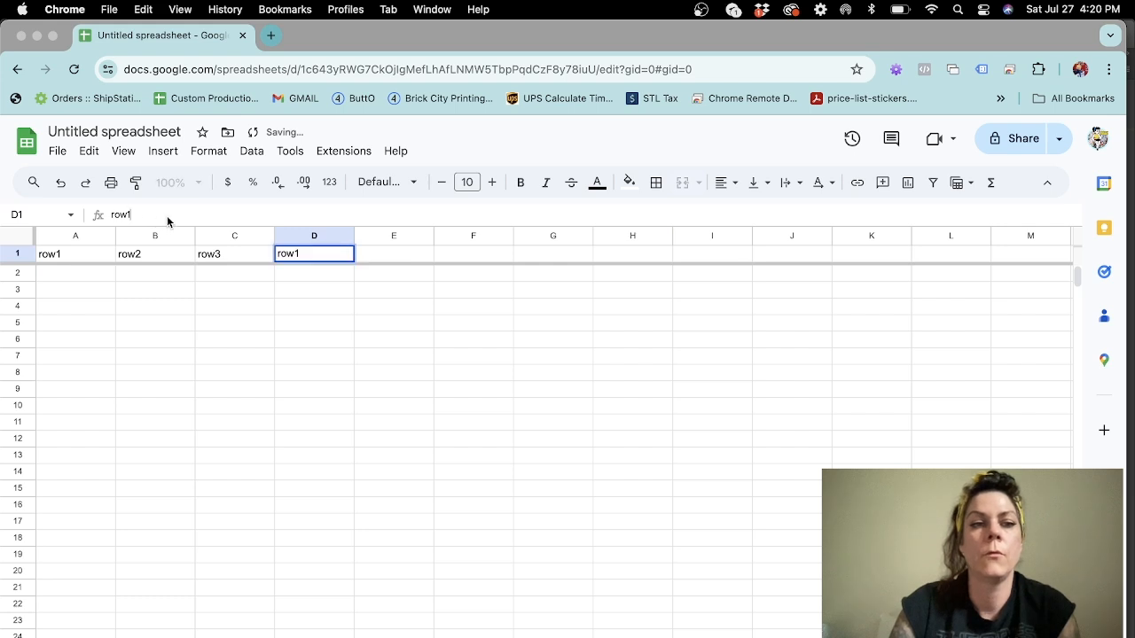
key("BackSpace")
type("4")
key("Return")
key("Up")
key("Right")
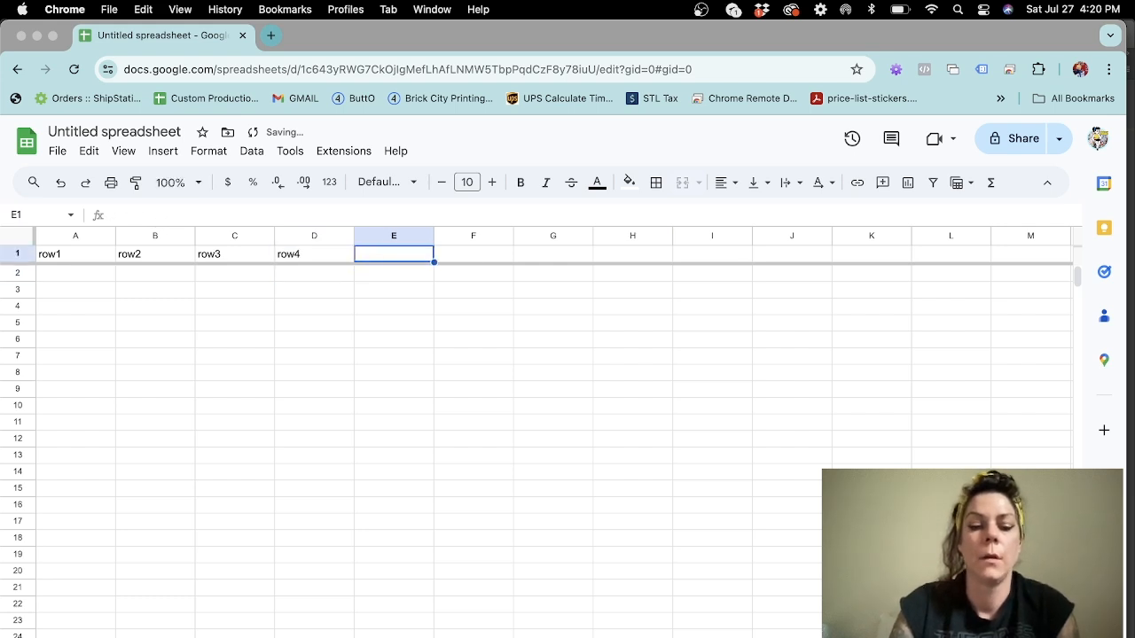
Paste the copied header into E1 and change it to row5
key("super+v")
left_click(137, 216)
key("BackSpace")
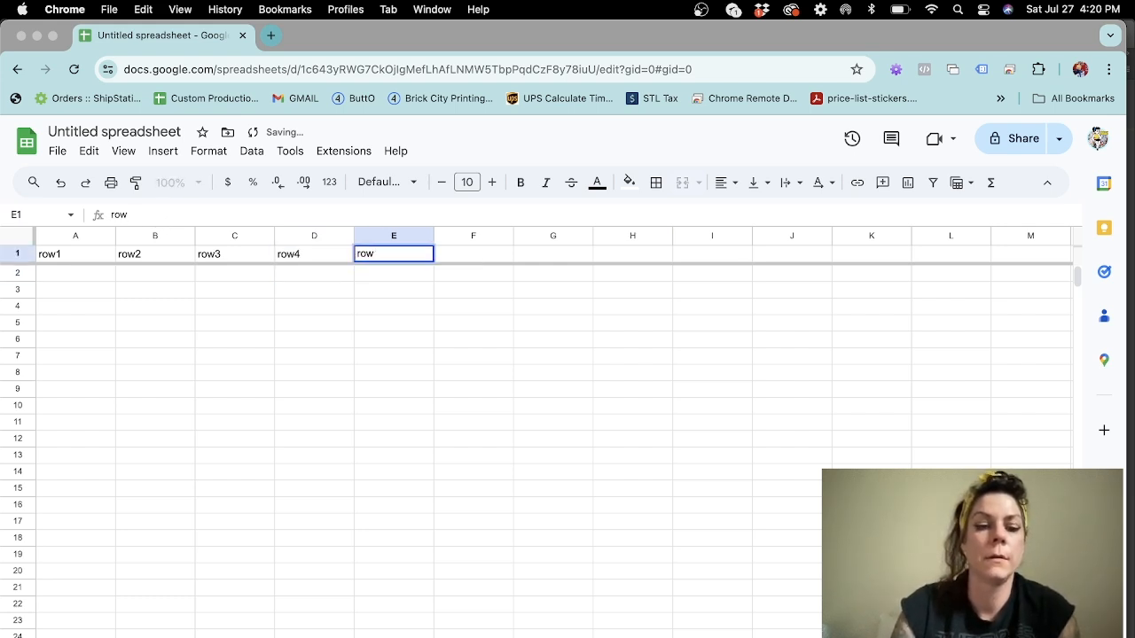
type("5")
key("Return")
Paste the copied header into F1 and change it to row6
key("Up")
key("Right")
key("super+v")
left_click(149, 217)
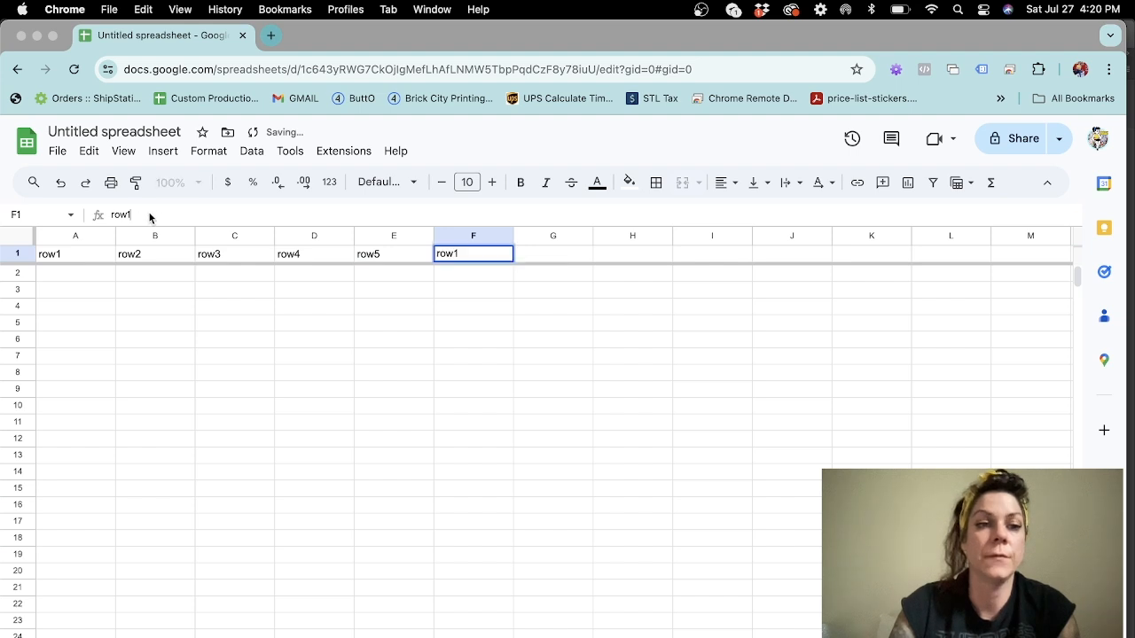
type("6")
key("Return")
Enter the numbers 1, 2, 3 and 4 in cells A2 to A5 under the row1 header
key("Left")
key("Left")
key("Left")
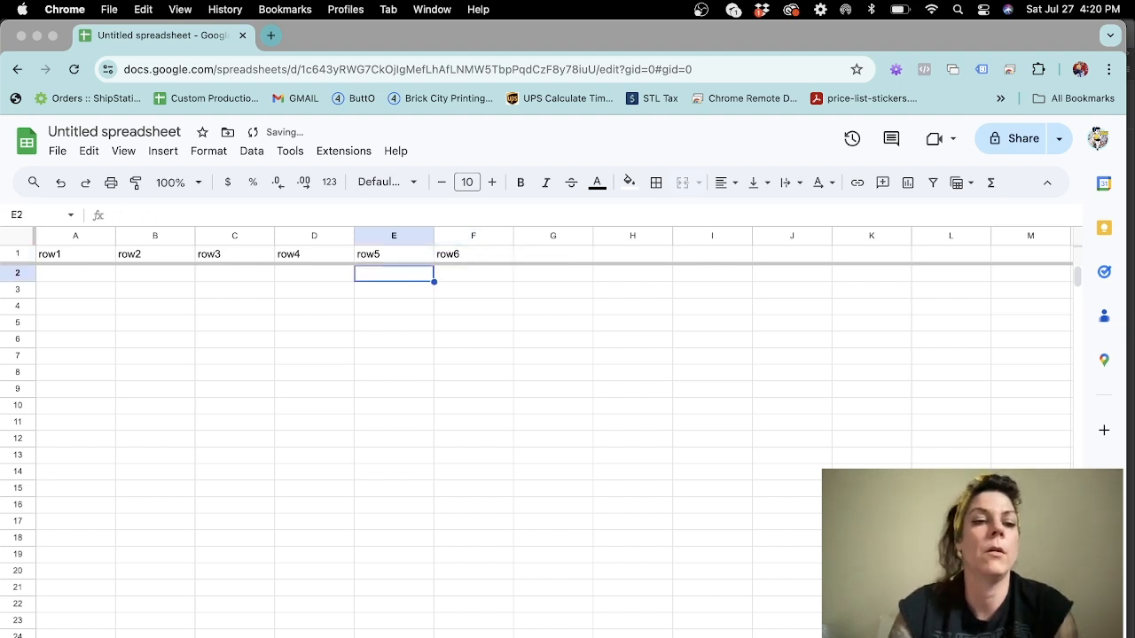
left_click(52, 275)
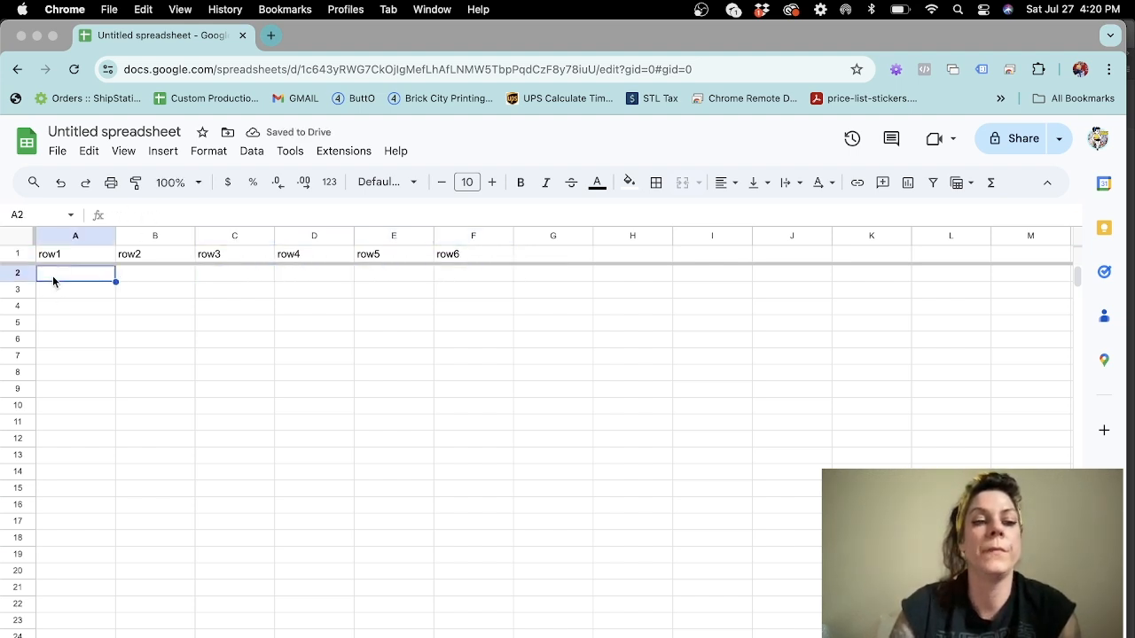
type("1")
key("Return")
type("2")
key("Return")
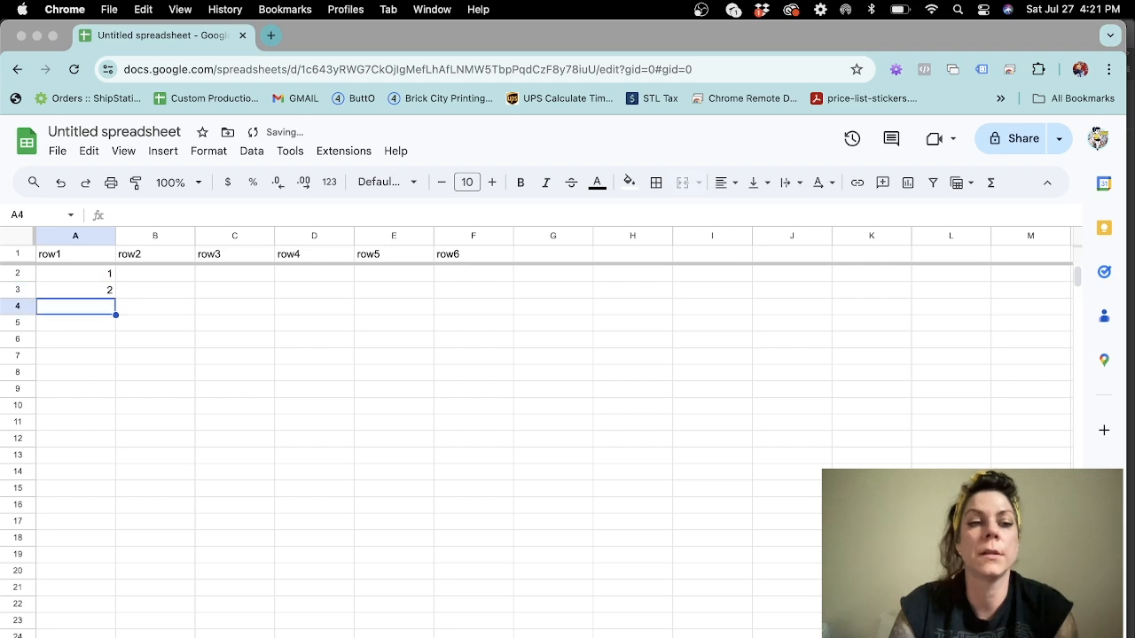
type("3")
key("Return")
type("4")
key("Return")
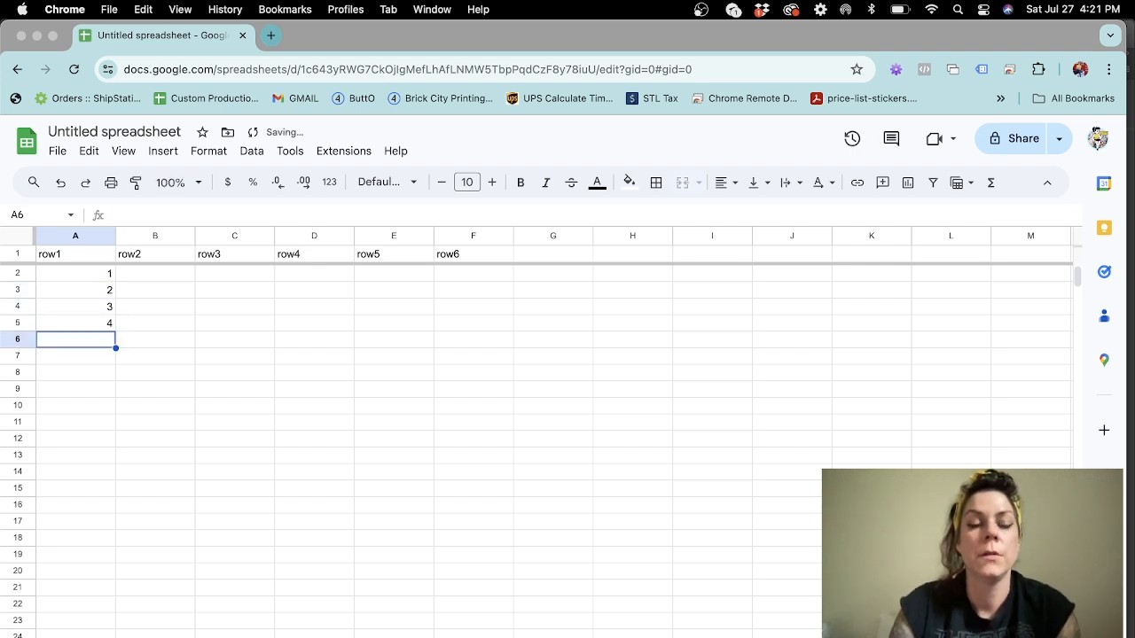
Fill the number series from A2:A5 down column A to row 500
left_click(89, 304)
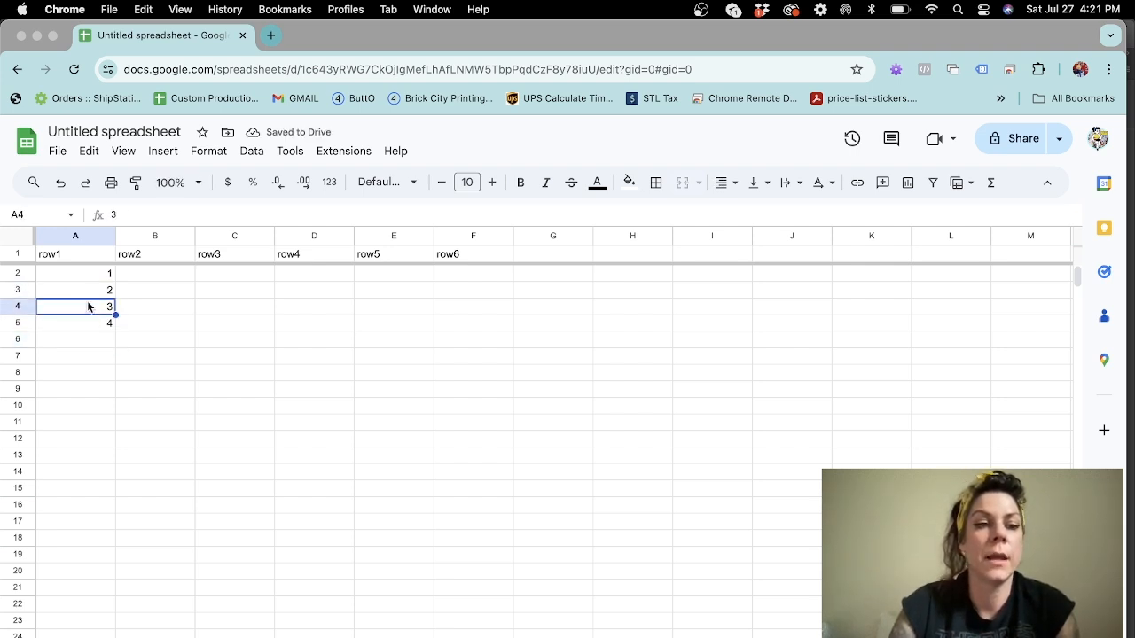
left_click(86, 290)
left_click_drag(85, 276, 92, 560)
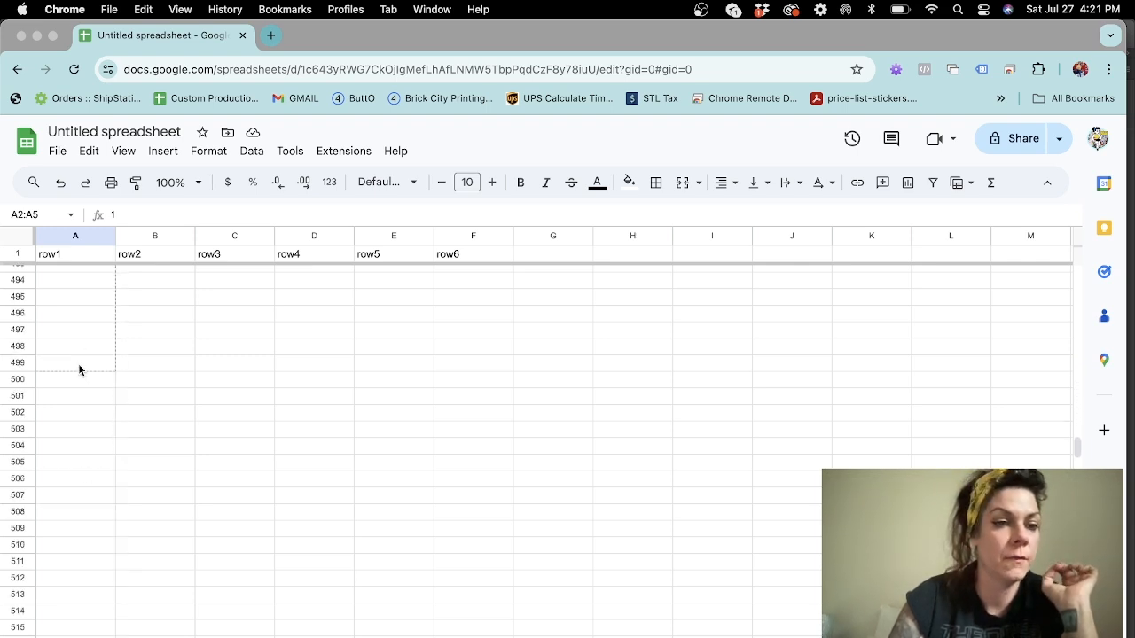
left_click_drag(78, 386, 77, 386)
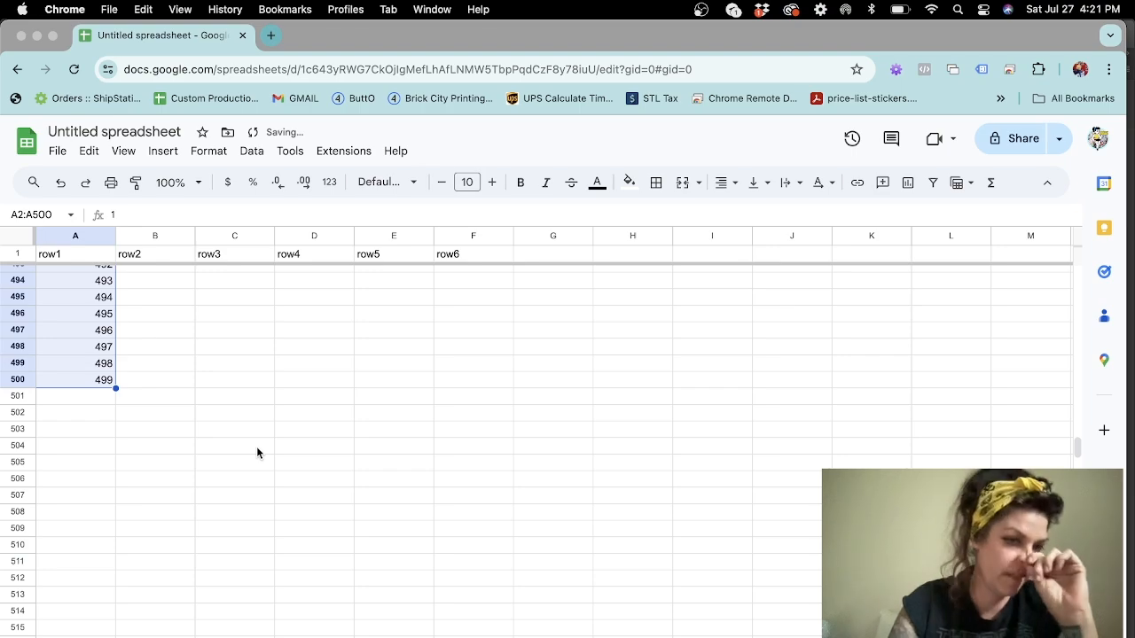
Extend the filled series in column A by one more row to A501
scroll(258, 452, "up", 20)
scroll(257, 452, "up", 20)
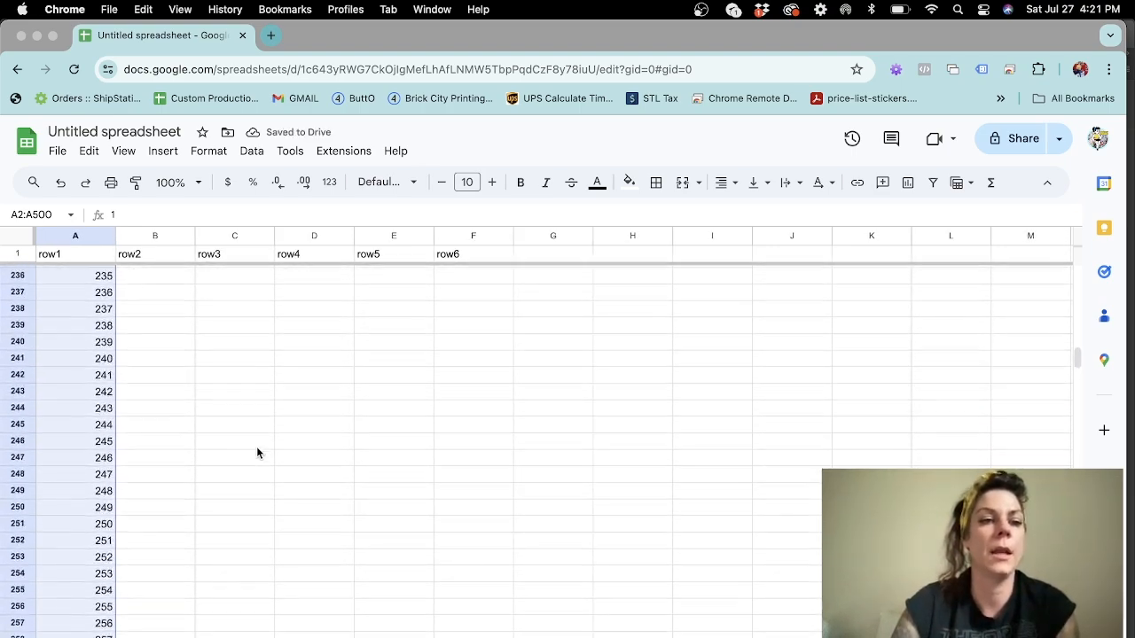
scroll(257, 453, "down", 20)
scroll(257, 453, "down", 20)
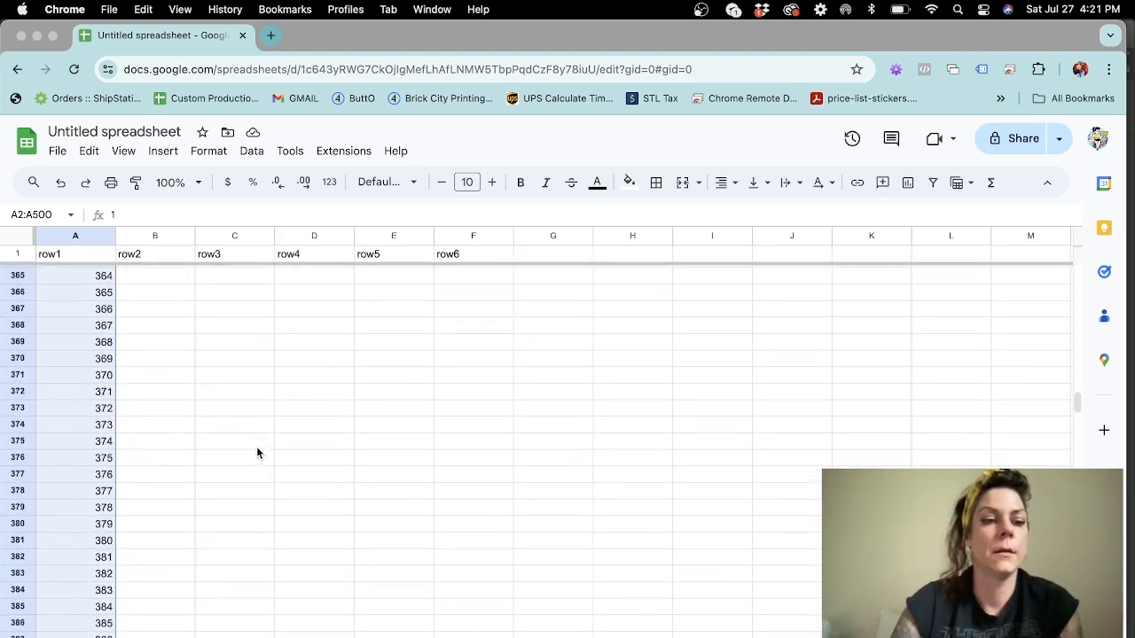
scroll(257, 453, "up", 2)
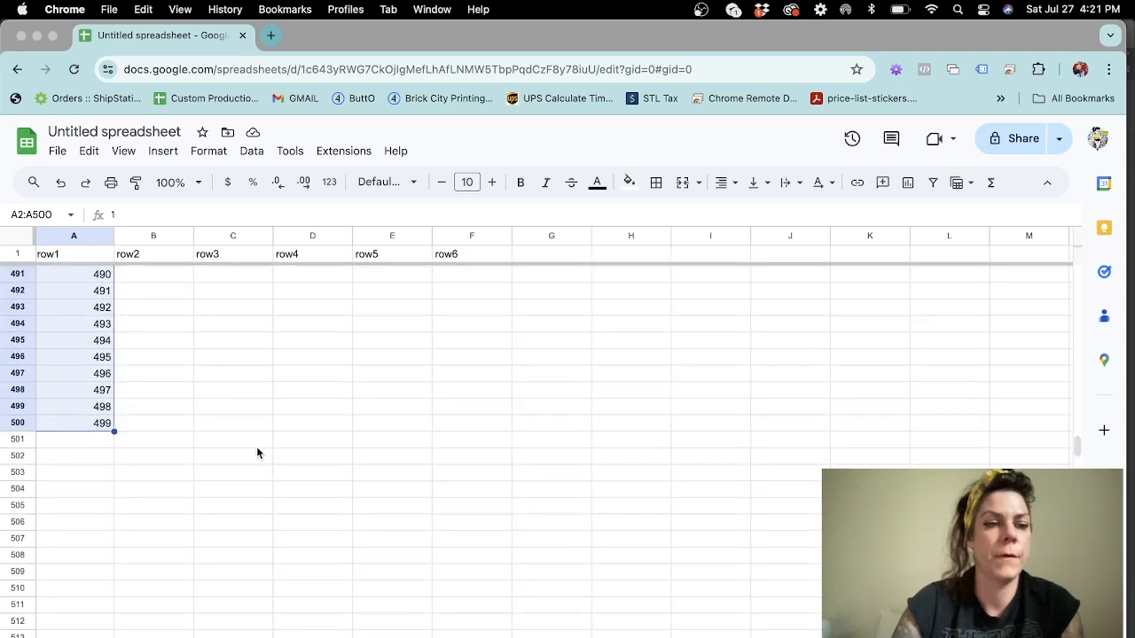
left_click_drag(110, 440, 112, 446)
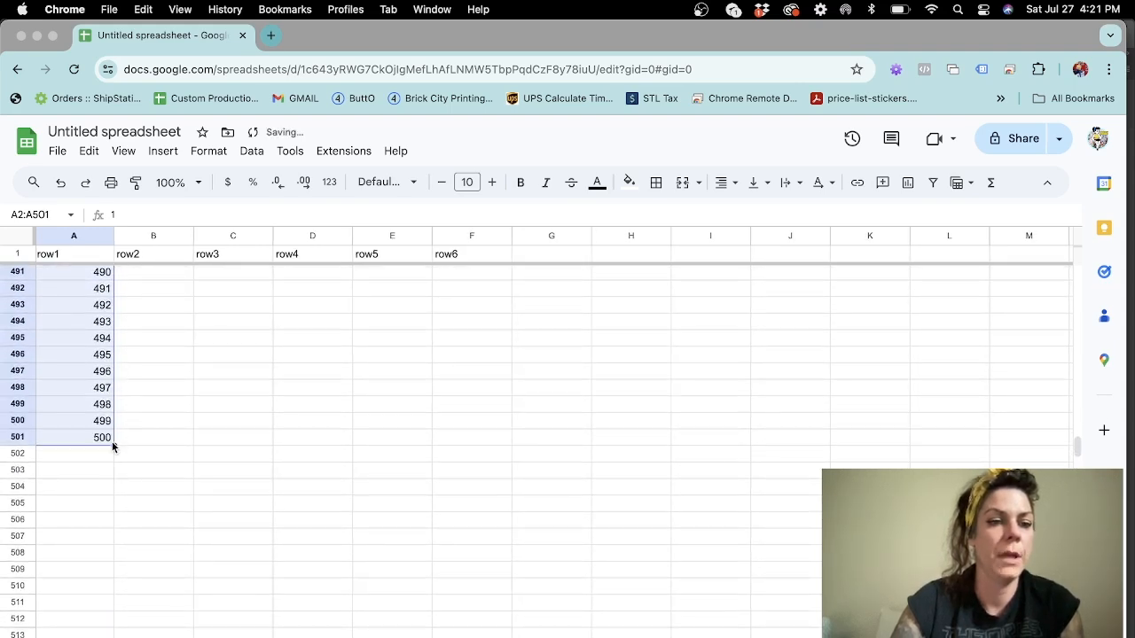
Enter the numbers 501, 502 and 503 in cells B2 to B4 under the row2 header
left_click(156, 426)
scroll(155, 425, "up", 20)
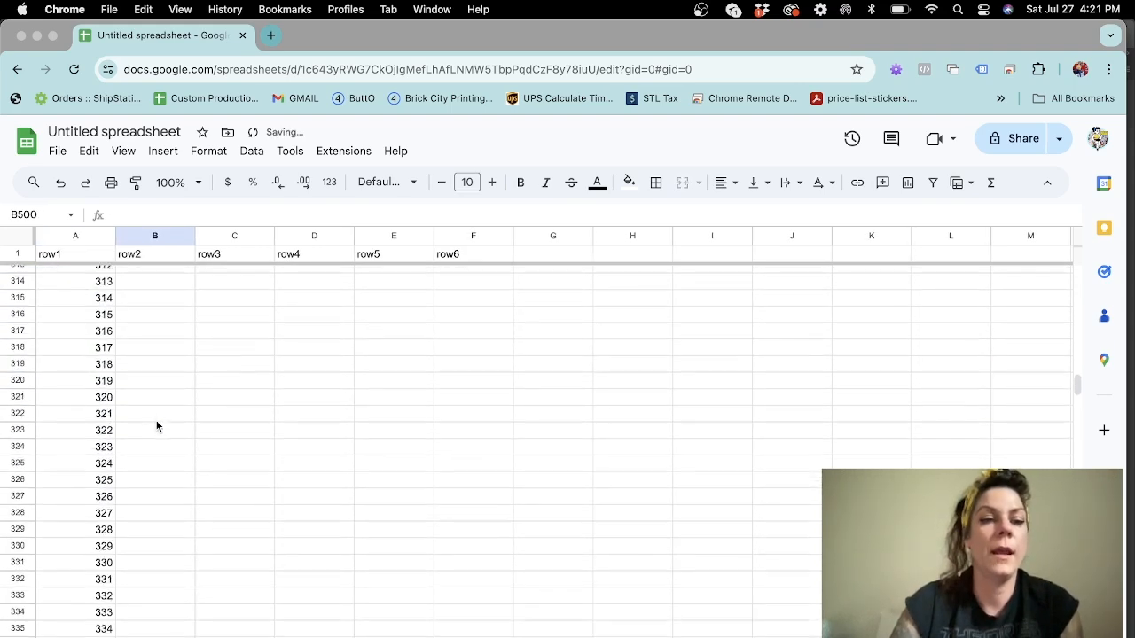
scroll(156, 427, "up", 20)
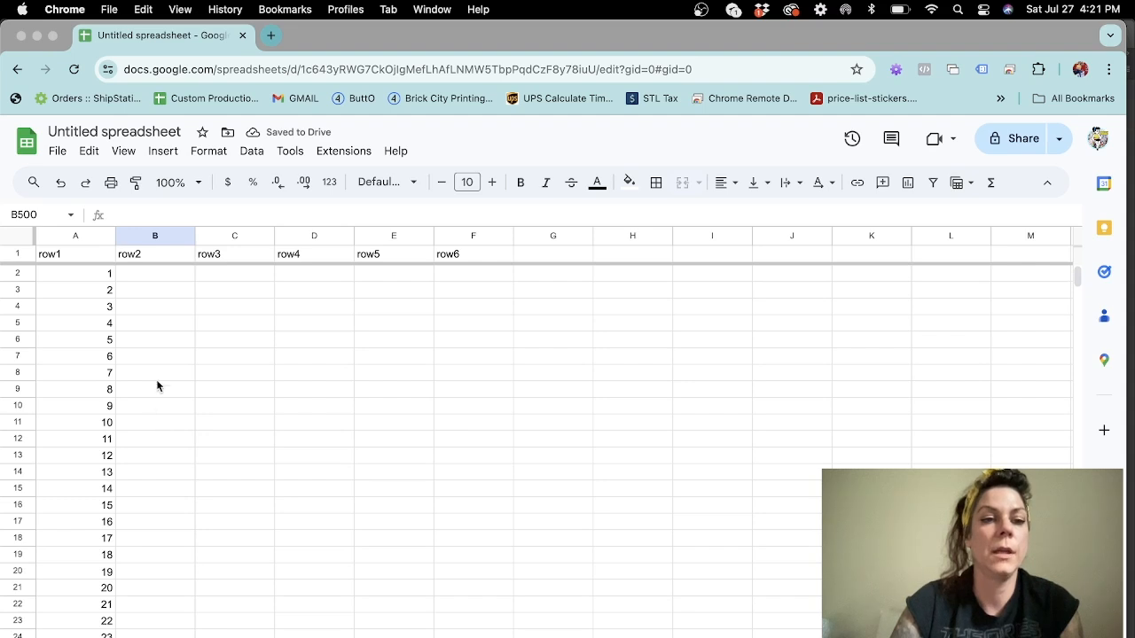
left_click(172, 262)
left_click(173, 277)
type("501")
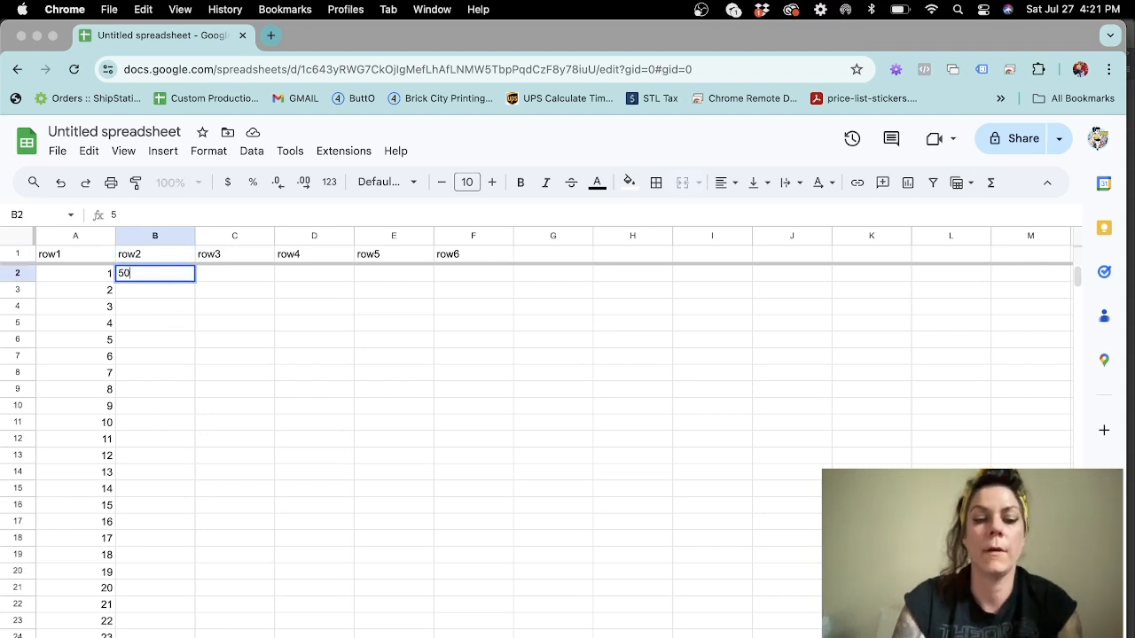
key("Return")
type("502")
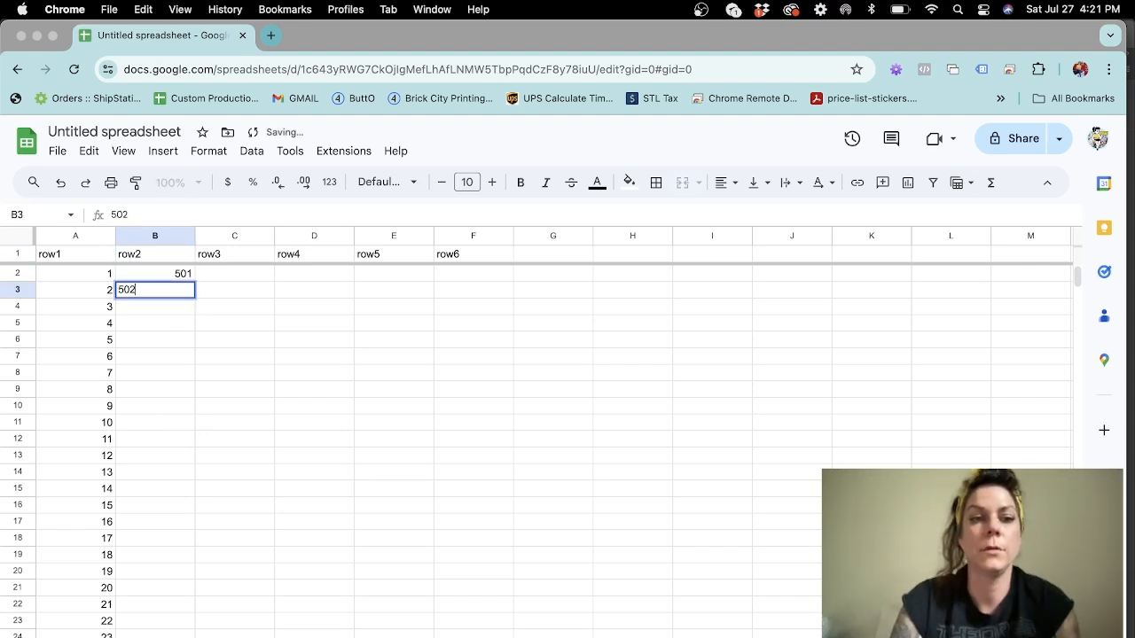
key("Return")
type("503")
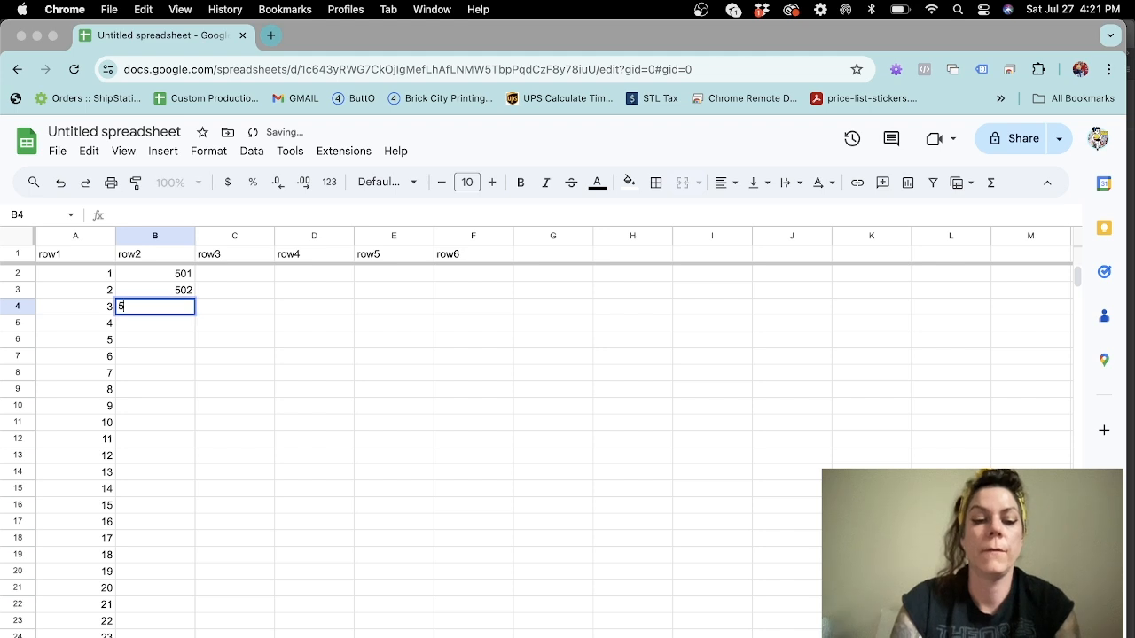
key("Return")
Fill the number series from B2:B4 down column B to row 501
key("Up")
left_click_drag(167, 276, 192, 634)
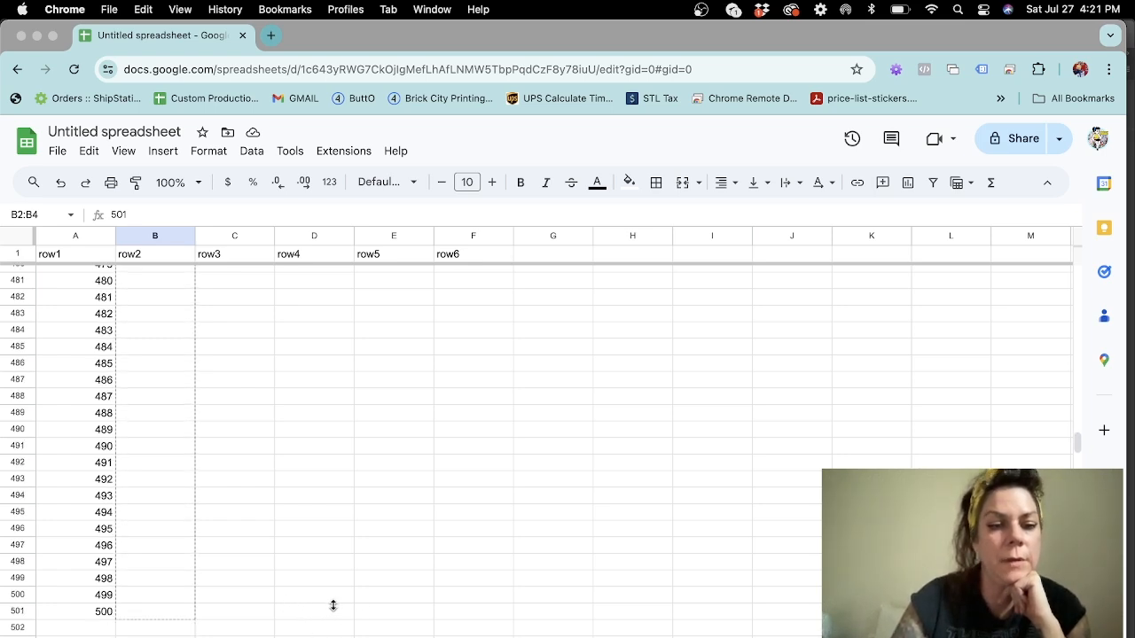
left_click_drag(334, 606, 333, 606)
Enter the numbers 1001, 1002, 1003 and 1004 in cells C2 to C5 under the row3 header
scroll(273, 465, "up", 20)
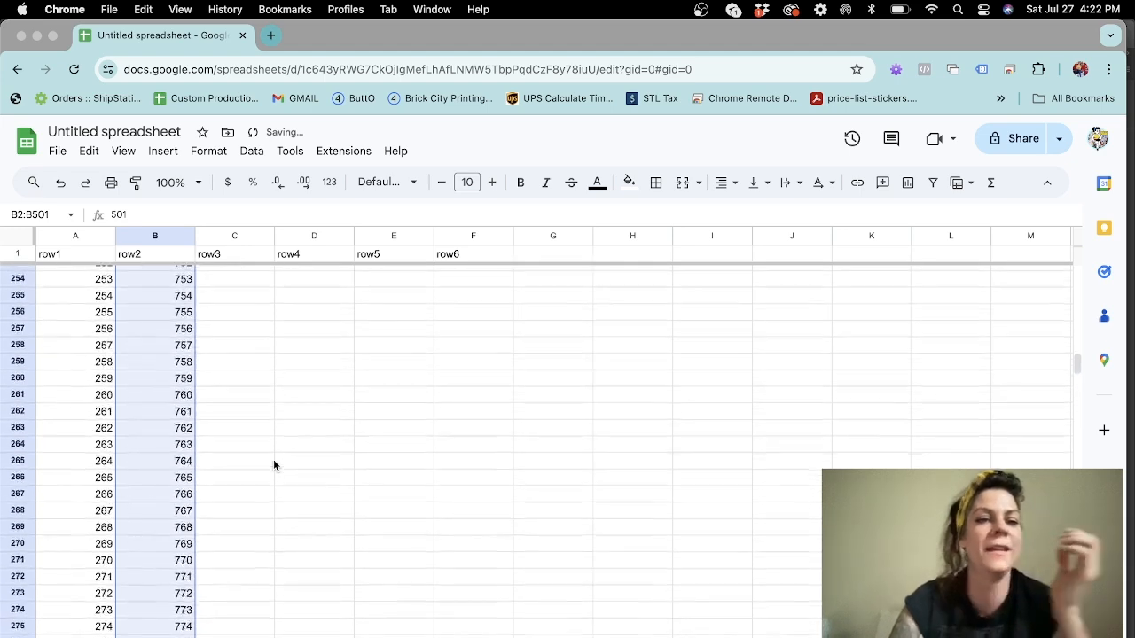
scroll(273, 466, "up", 10)
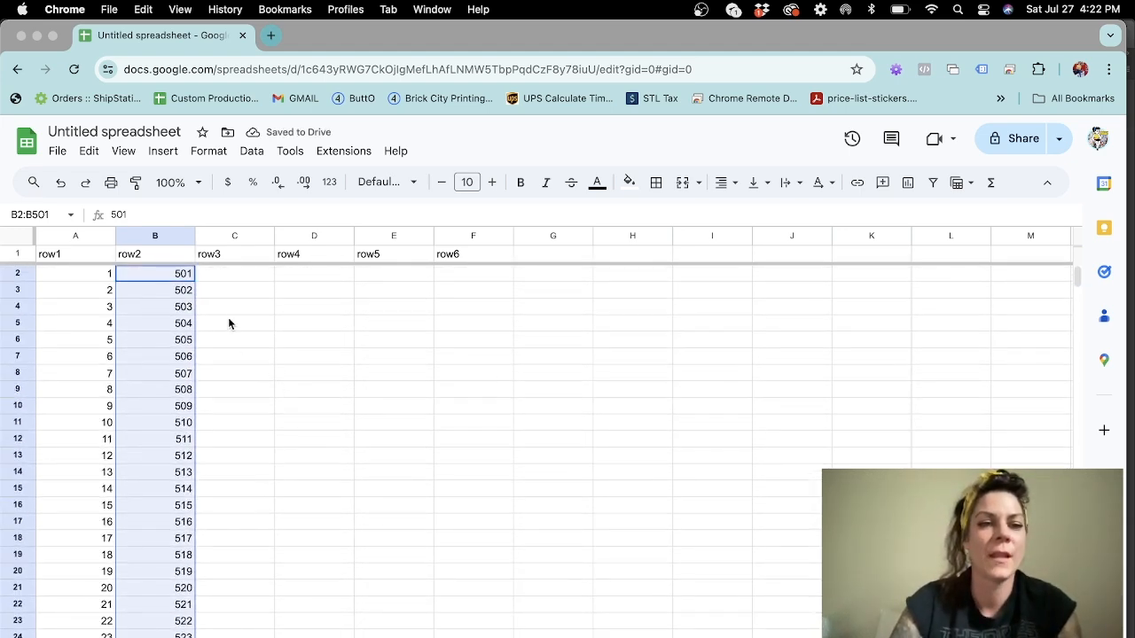
left_click(236, 274)
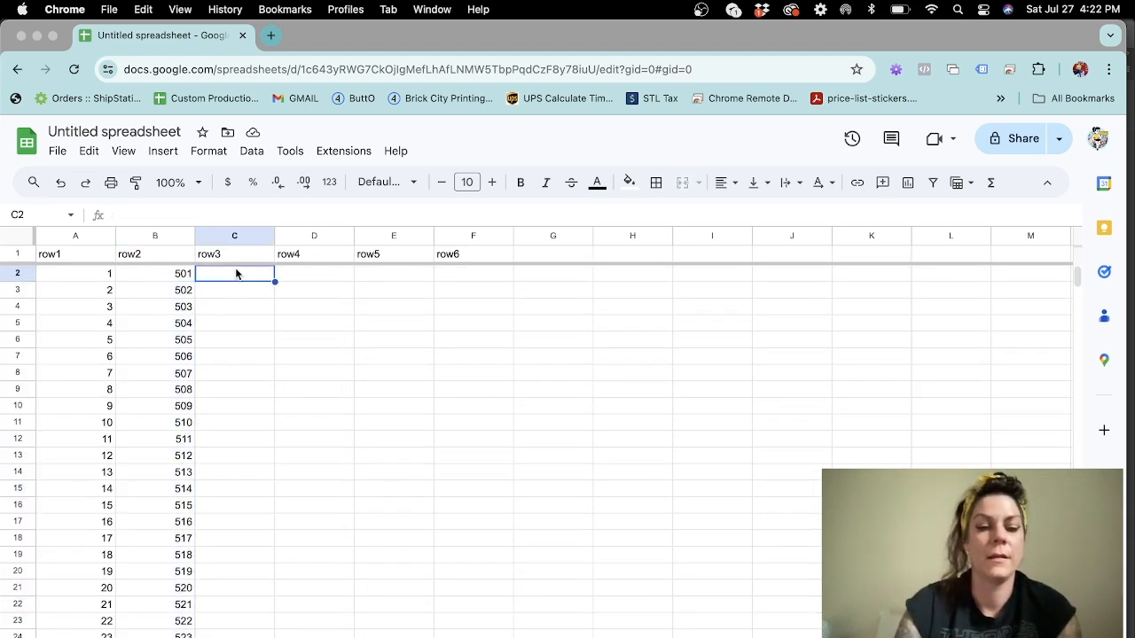
type("1001")
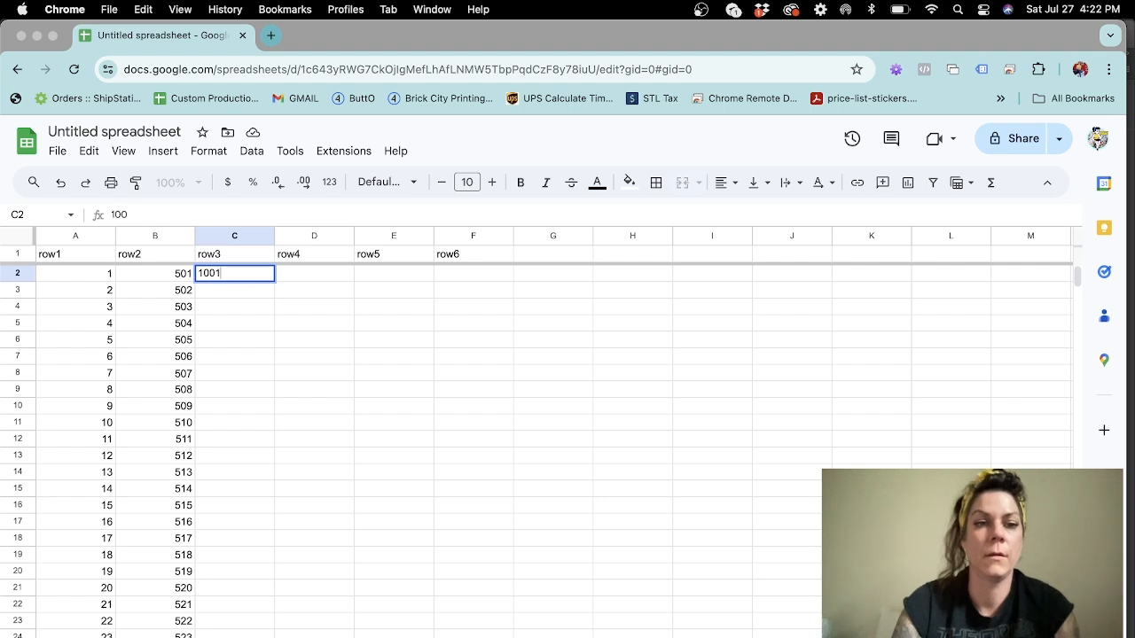
key("Return")
type("1002")
key("Return")
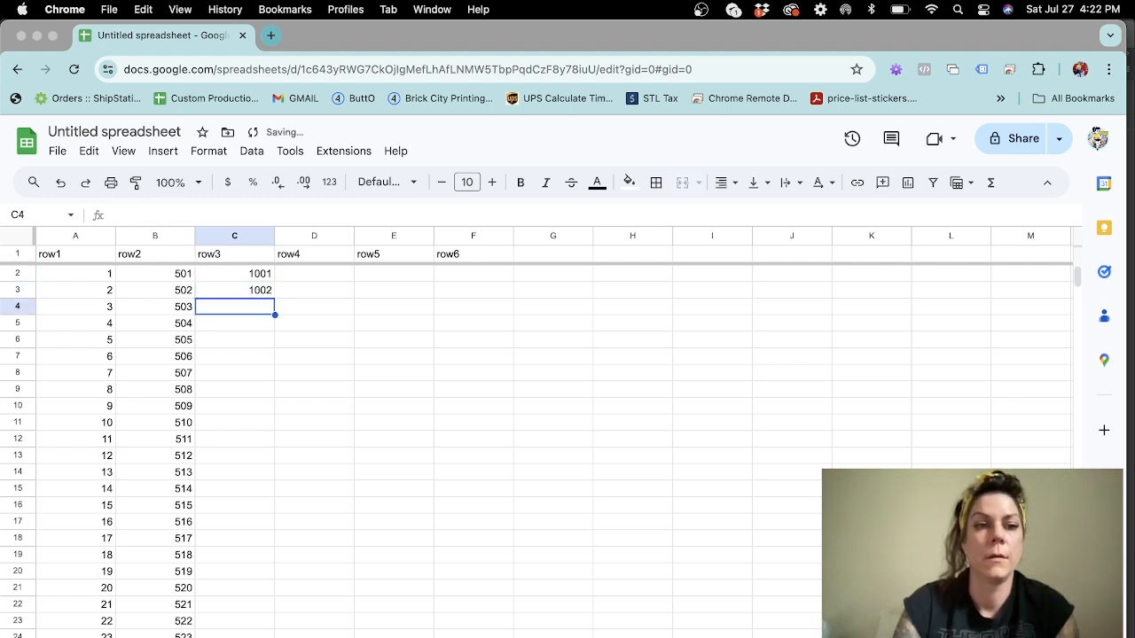
type("1003")
key("Return")
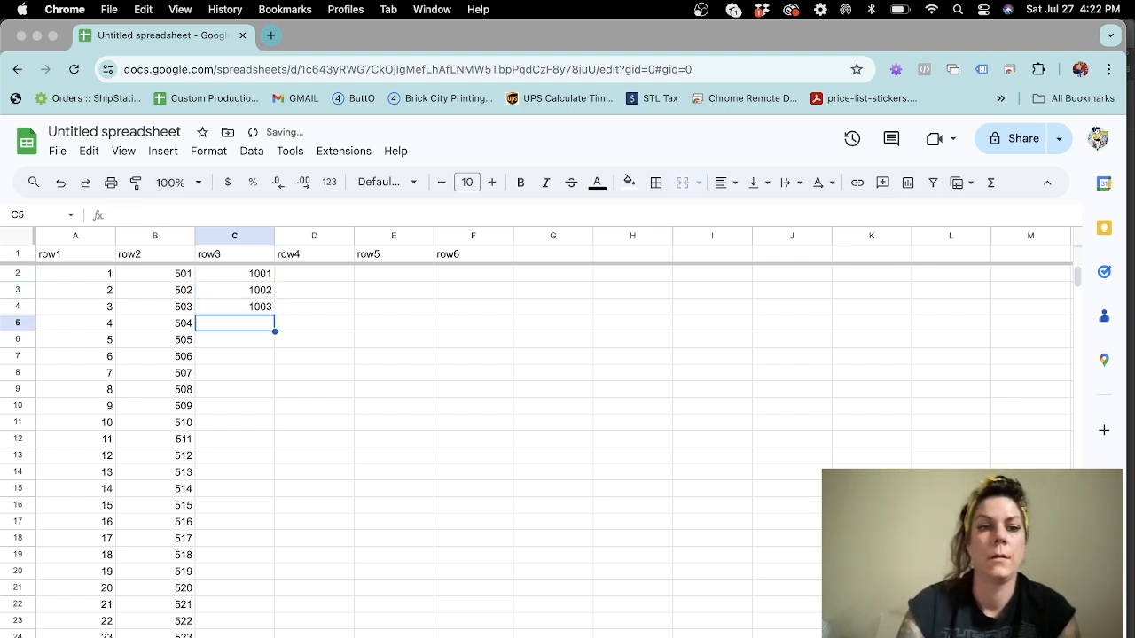
type("1004")
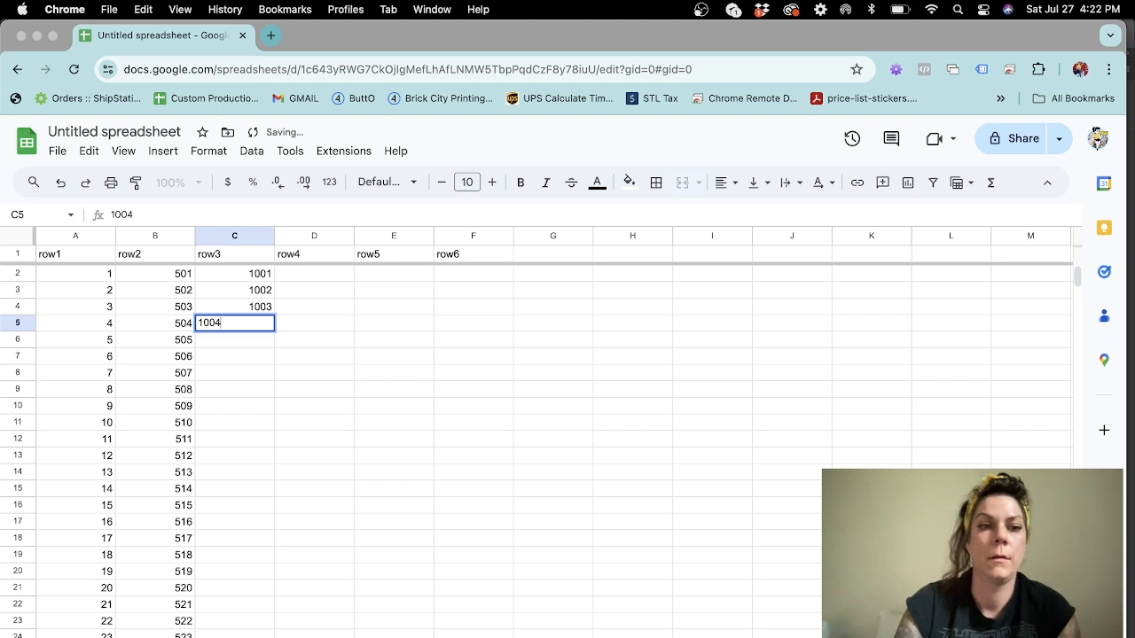
key("Return")
Fill the number series from C2:C5 down column C to row 501
left_click(263, 324)
left_click_drag(263, 274, 189, 340)
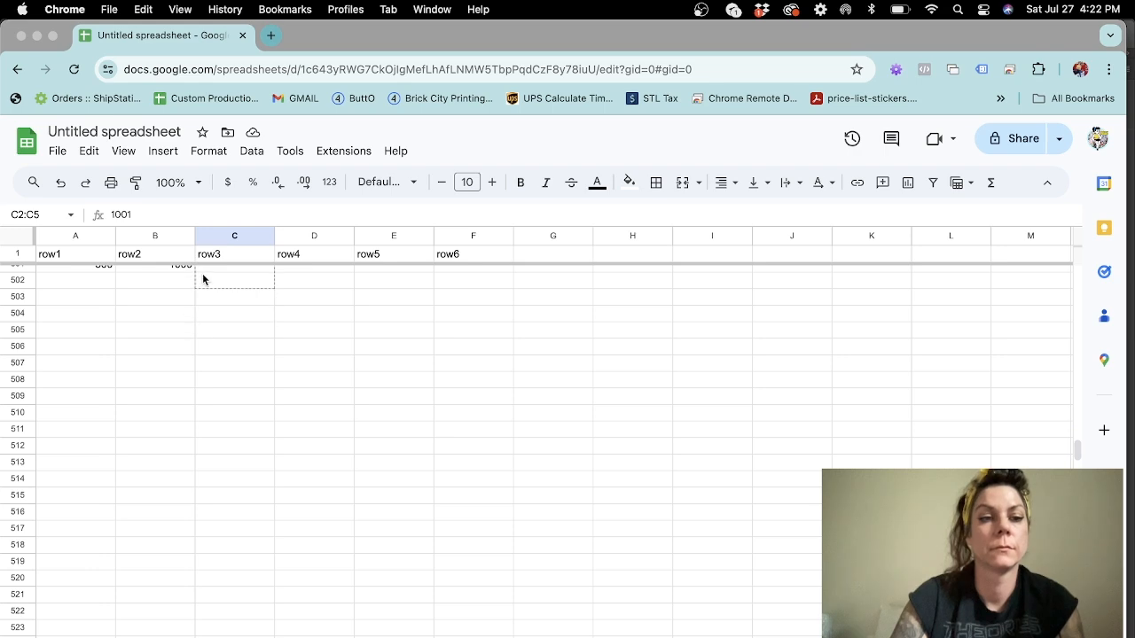
left_click_drag(202, 279, 218, 274)
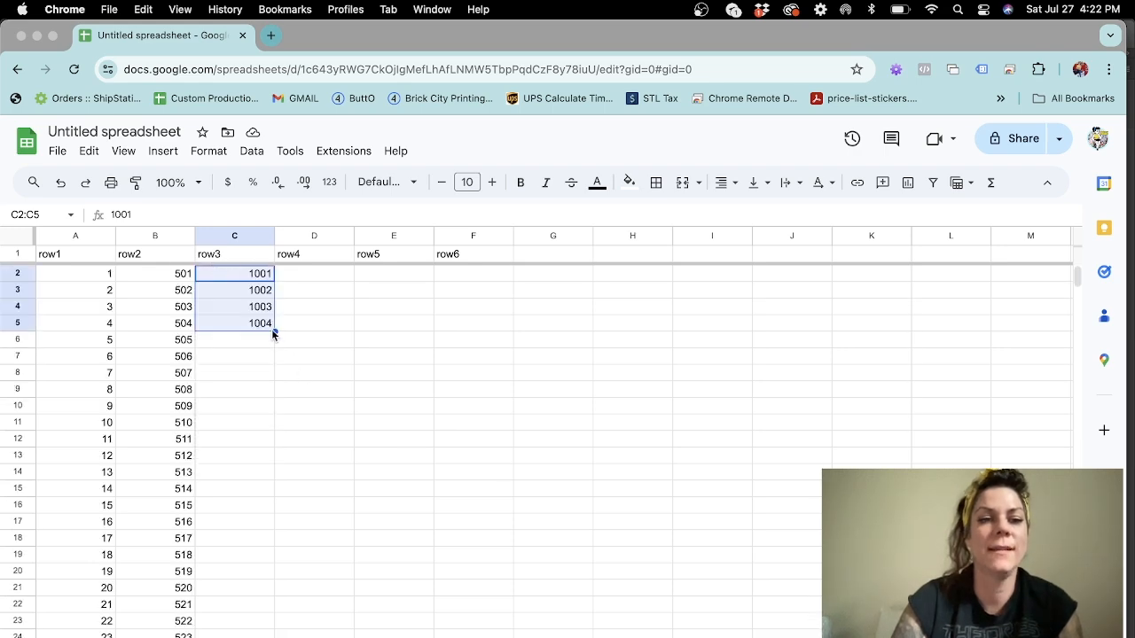
left_click_drag(274, 331, 273, 635)
scroll(281, 580, "down", 4)
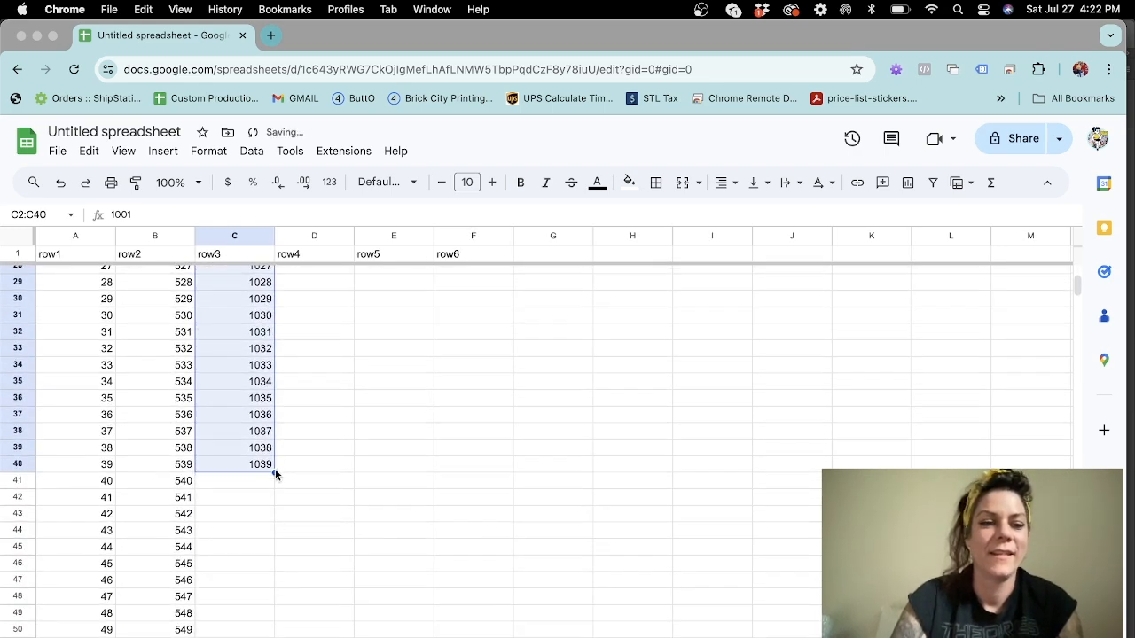
left_click_drag(275, 473, 271, 637)
scroll(264, 614, "down", 3)
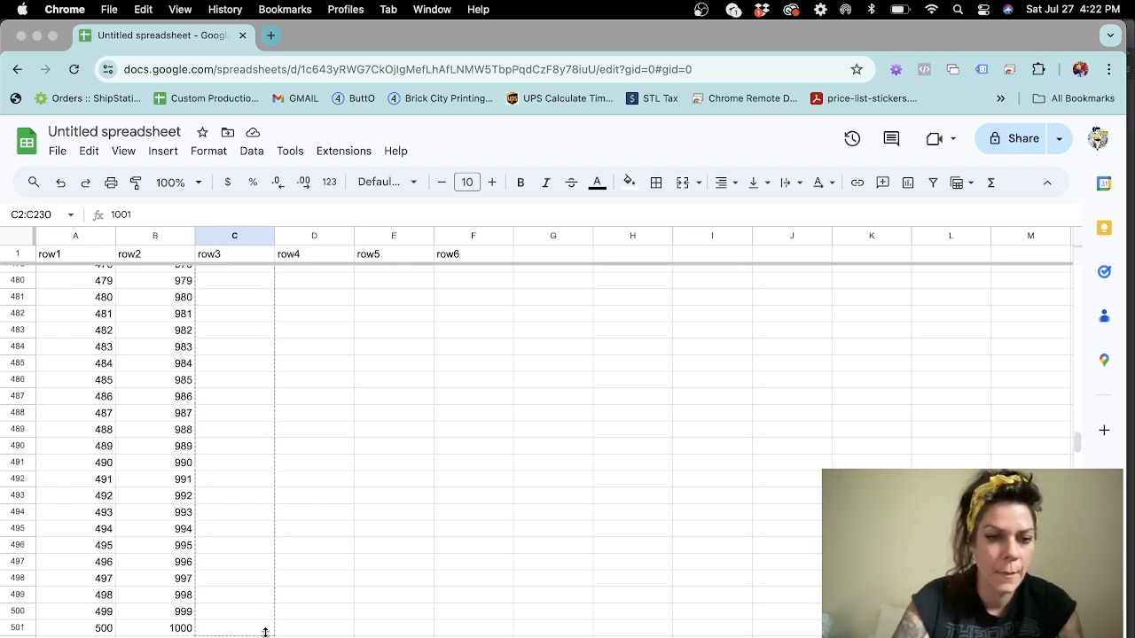
left_click_drag(265, 633, 265, 632)
Extend the filled series in column C by one more row to C502
scroll(413, 550, "up", 20)
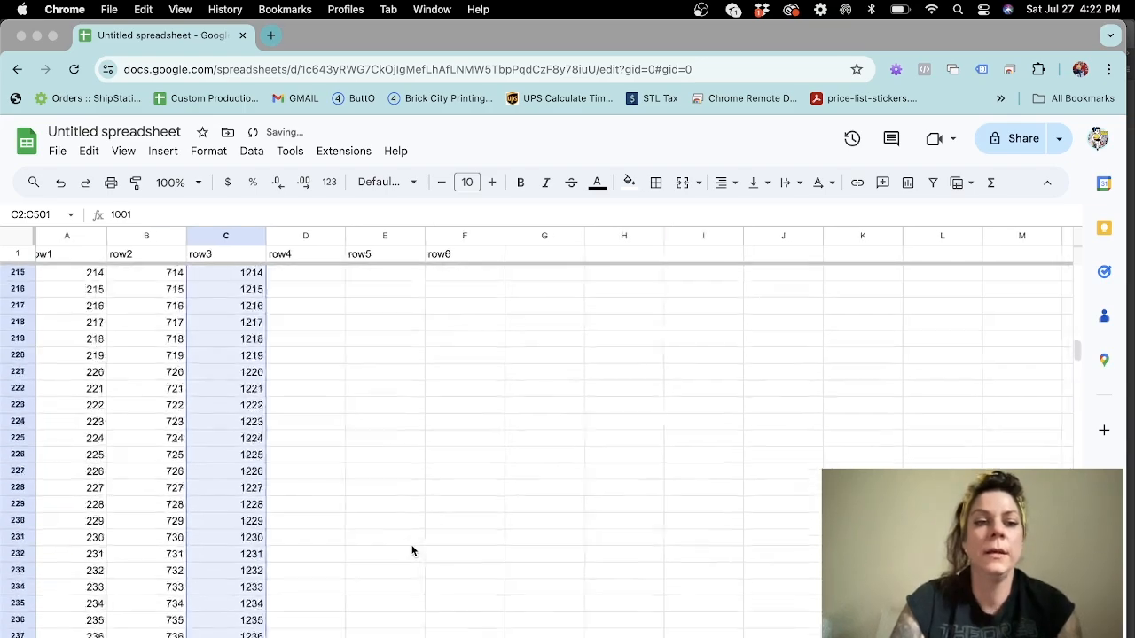
scroll(412, 551, "down", 20)
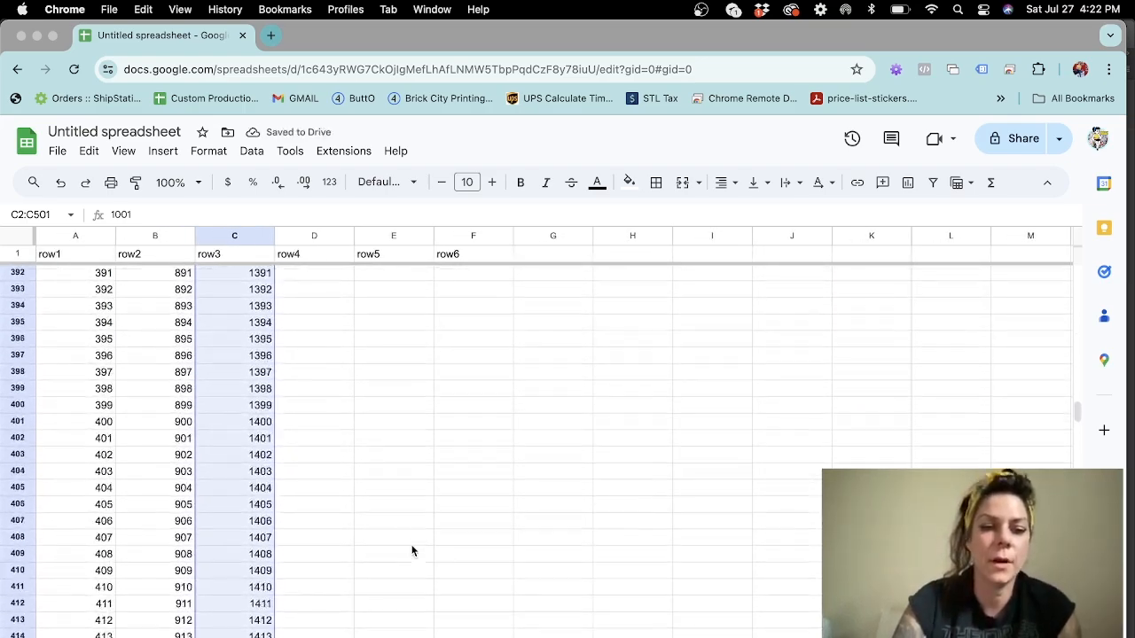
scroll(412, 550, "down", 16)
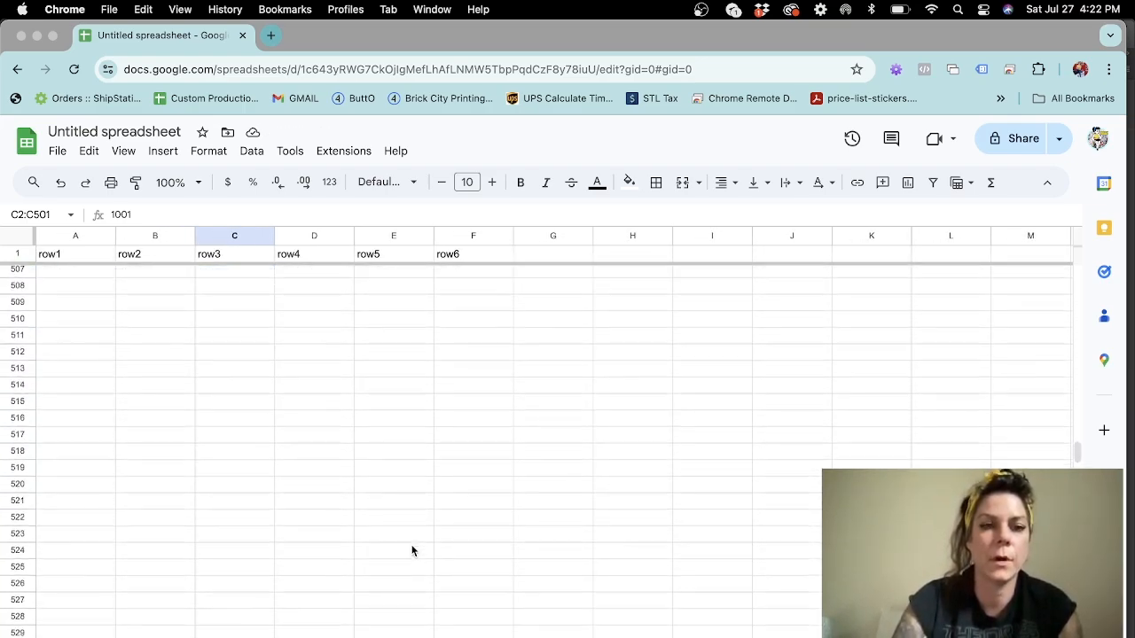
scroll(412, 551, "up", 3)
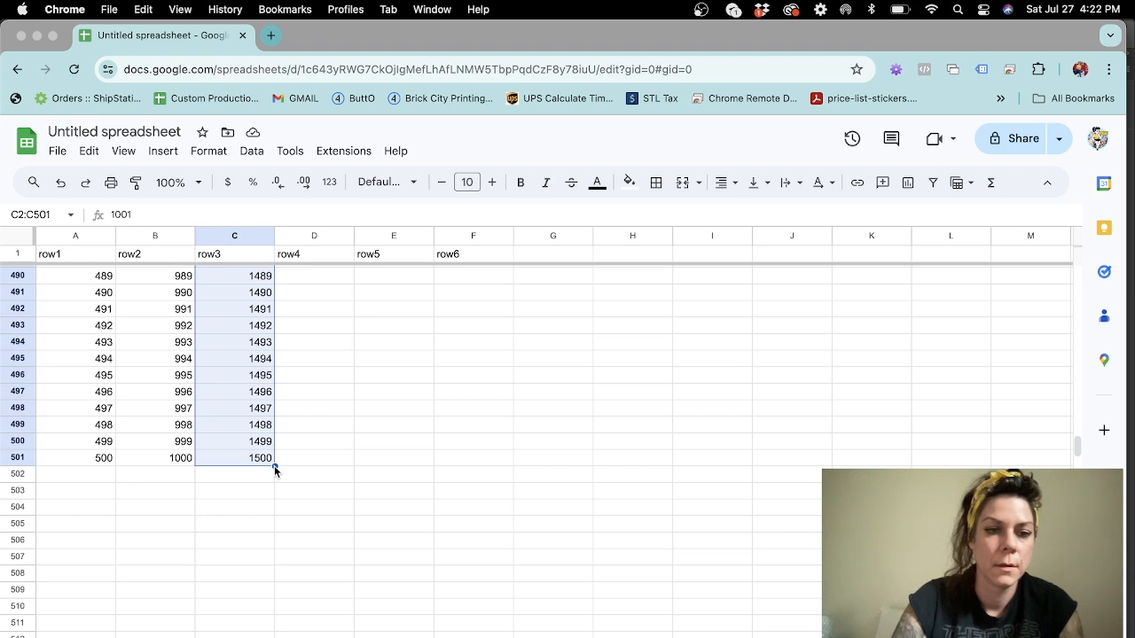
left_click_drag(274, 466, 312, 474)
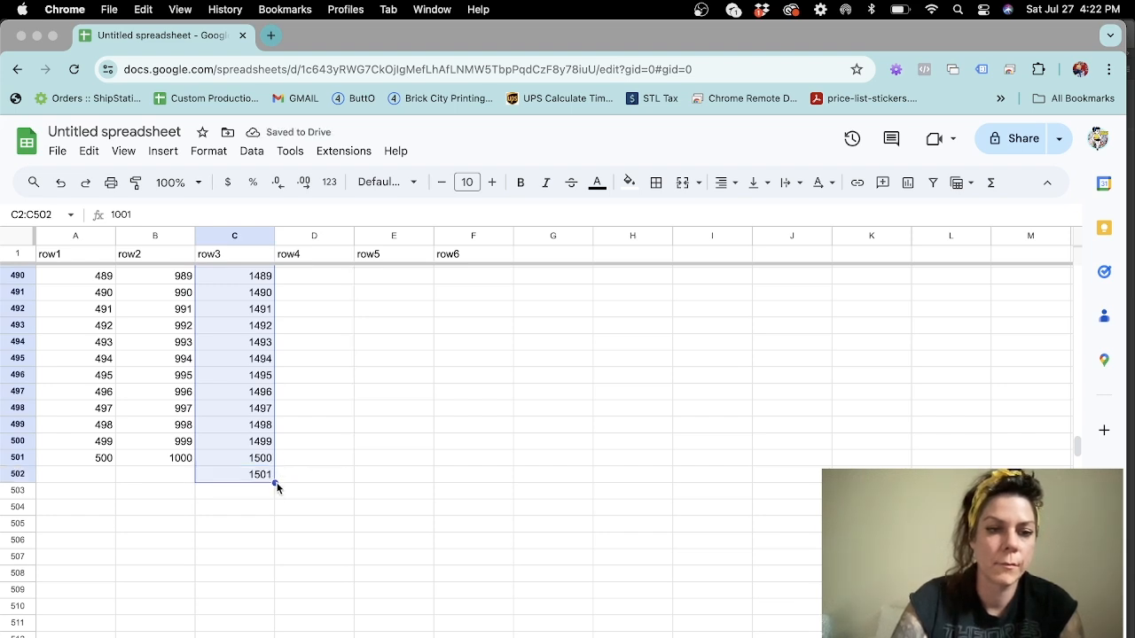
left_click_drag(382, 465, 384, 471)
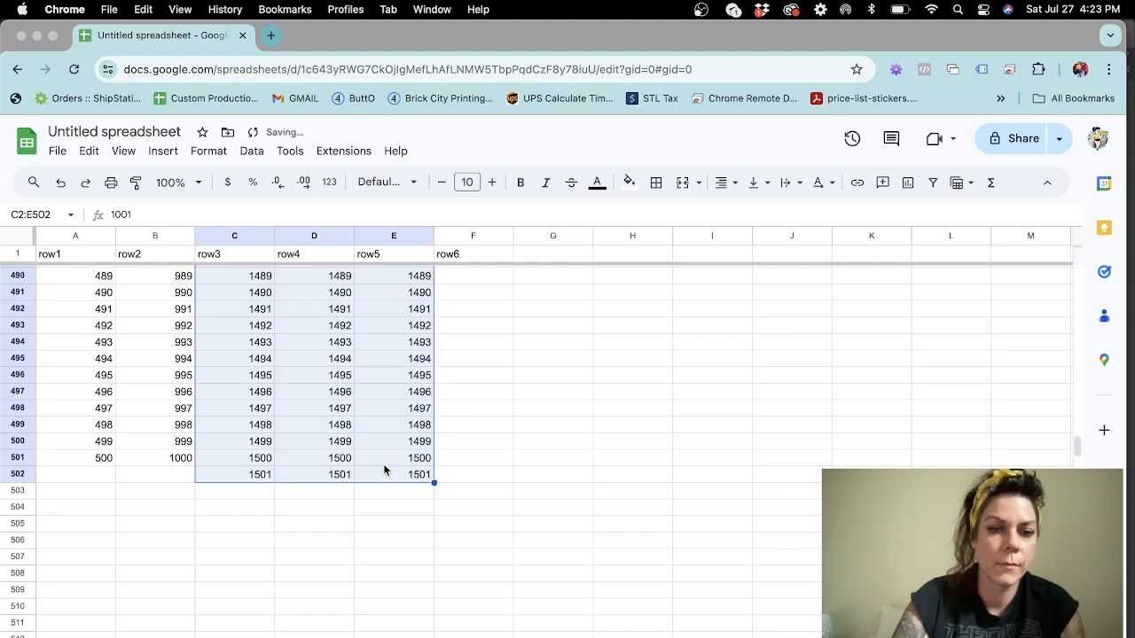
left_click(366, 523)
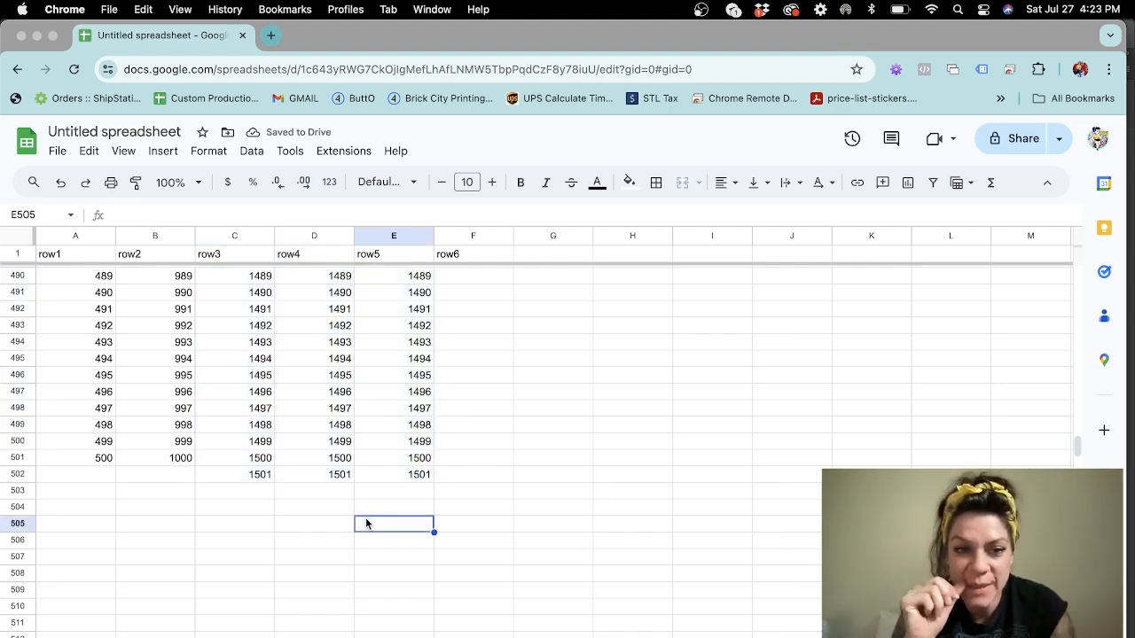
key("super+z")
Delete the surplus number 1501 from cell C502 below the end of the row3 series
scroll(313, 547, "down", 10)
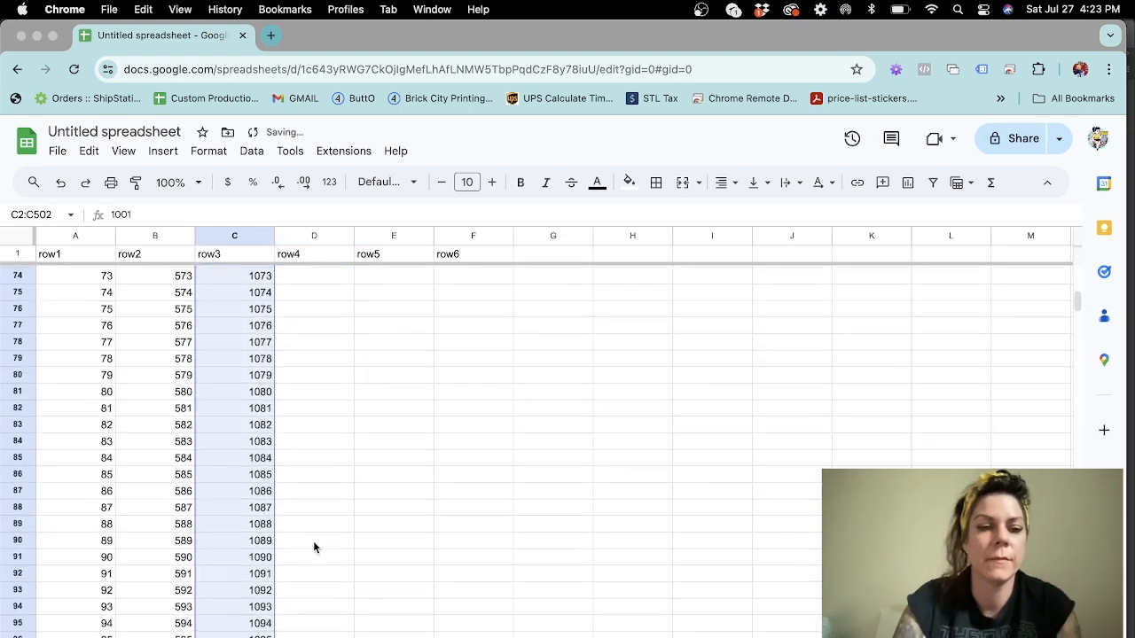
scroll(313, 546, "down", 20)
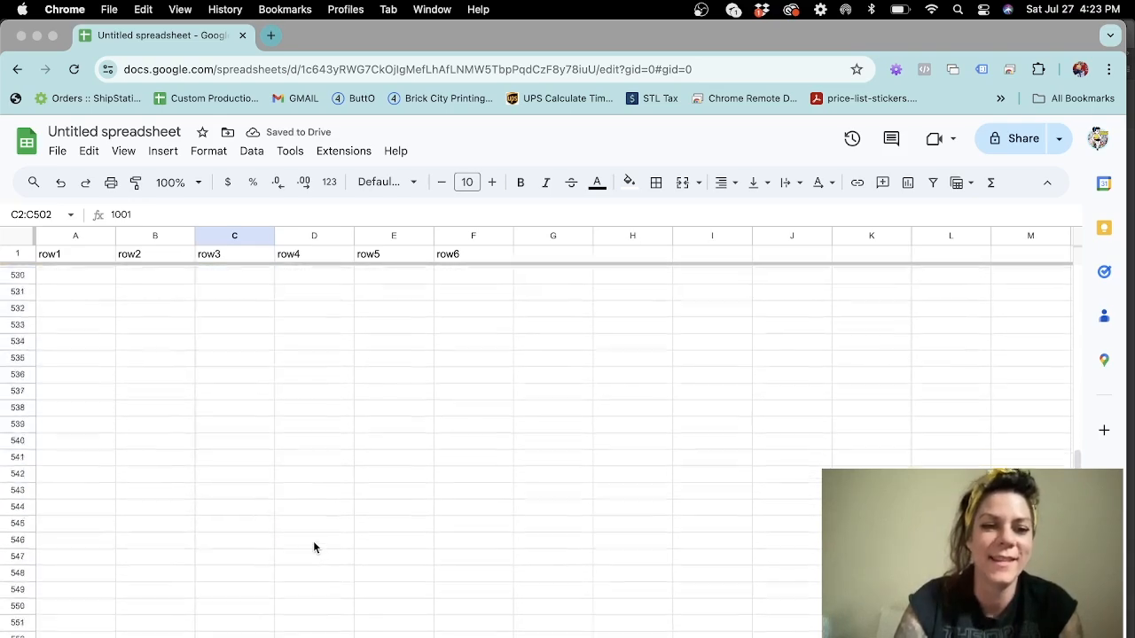
scroll(313, 547, "up", 15)
left_click(314, 590)
left_click(250, 566)
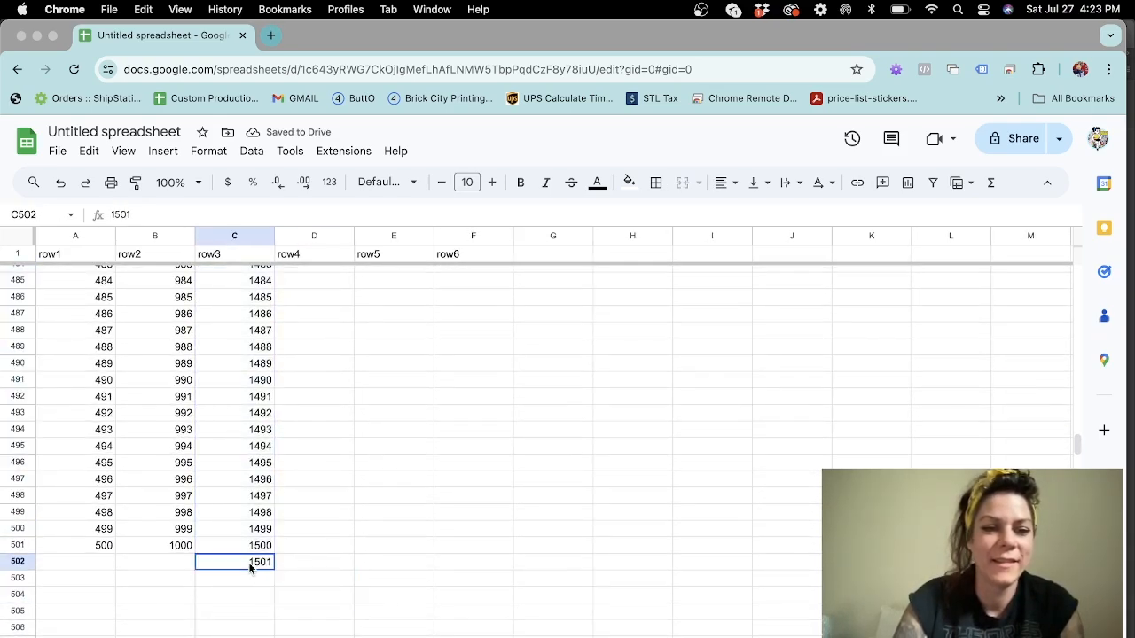
key("BackSpace")
Enter the numbers 1501, 1502 and 1503 in cells D2 to D4 under the row4 header
scroll(359, 578, "up", 20)
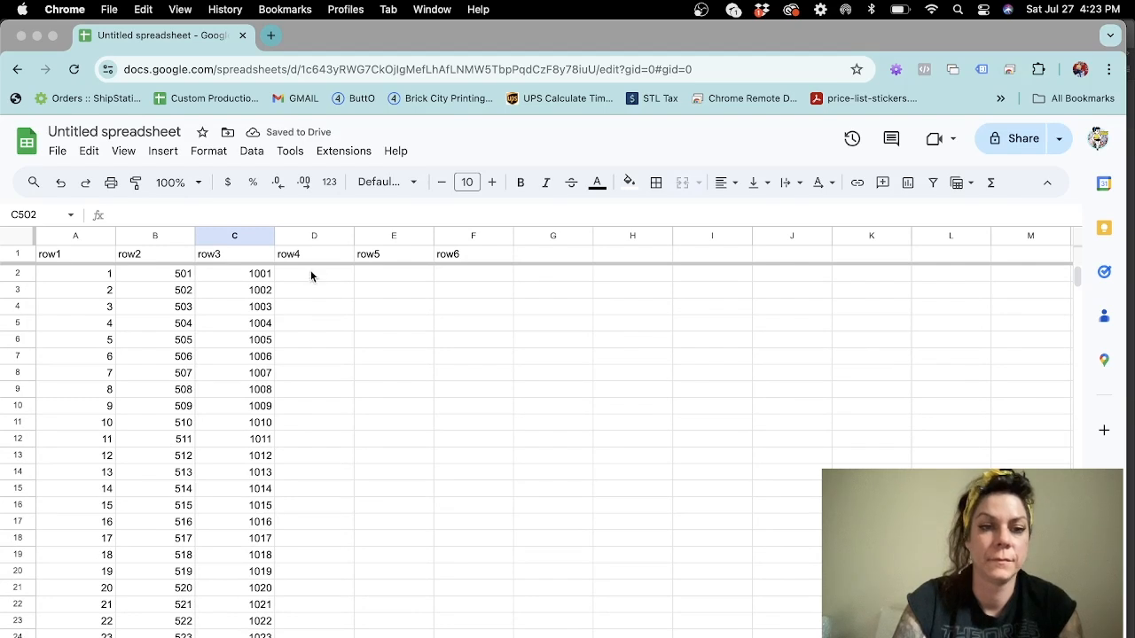
left_click(310, 276)
type("1501")
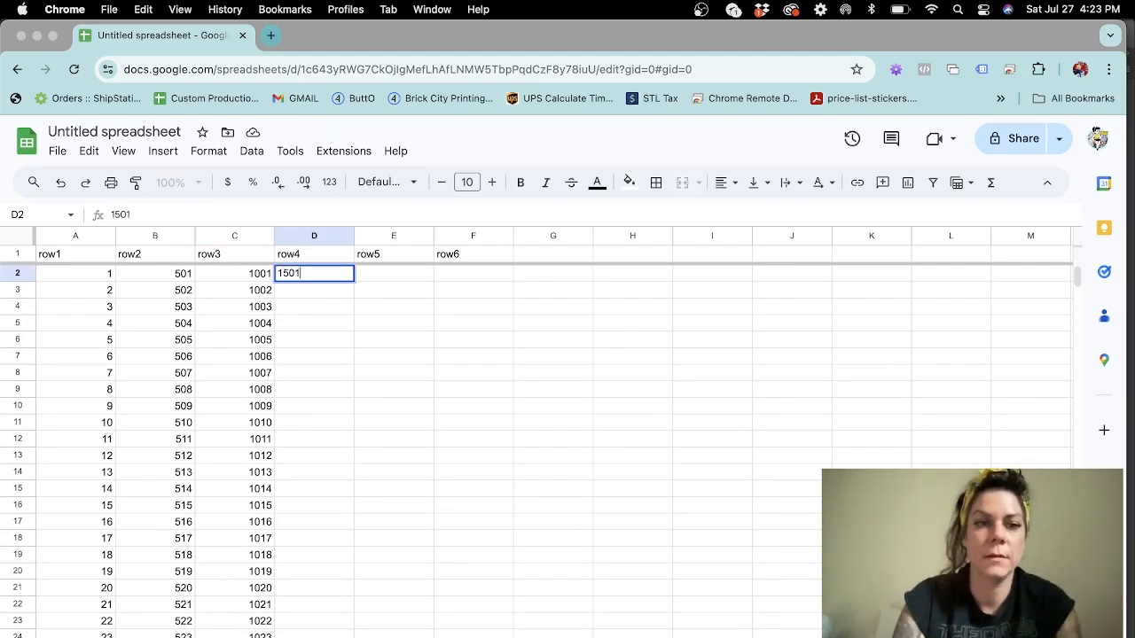
key("Return")
type("150")
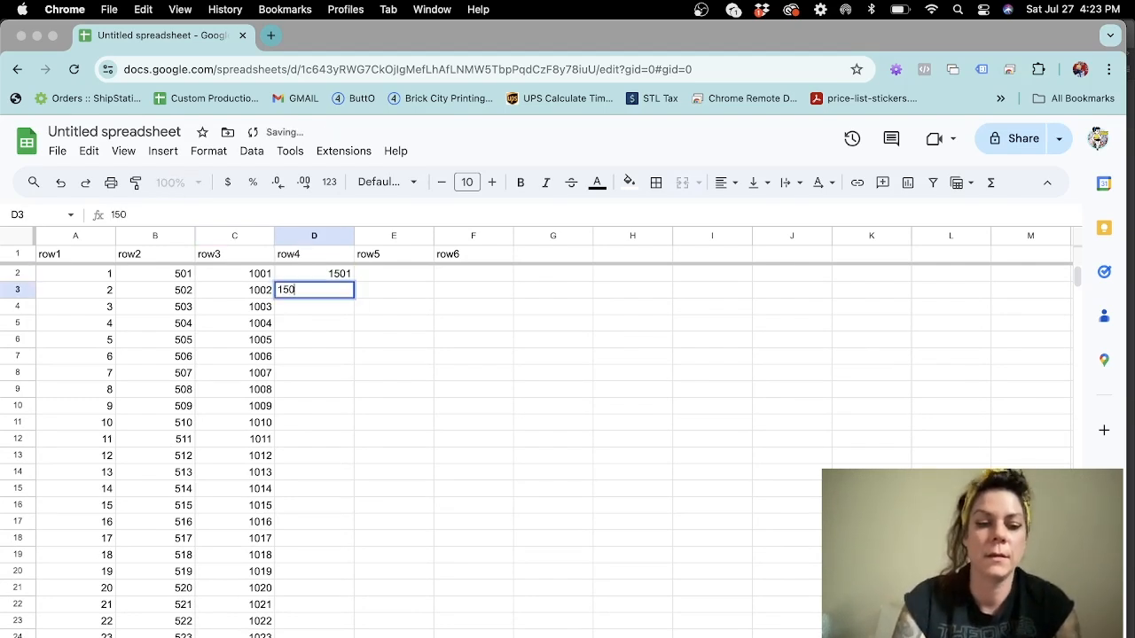
type("2")
key("Return")
type("150")
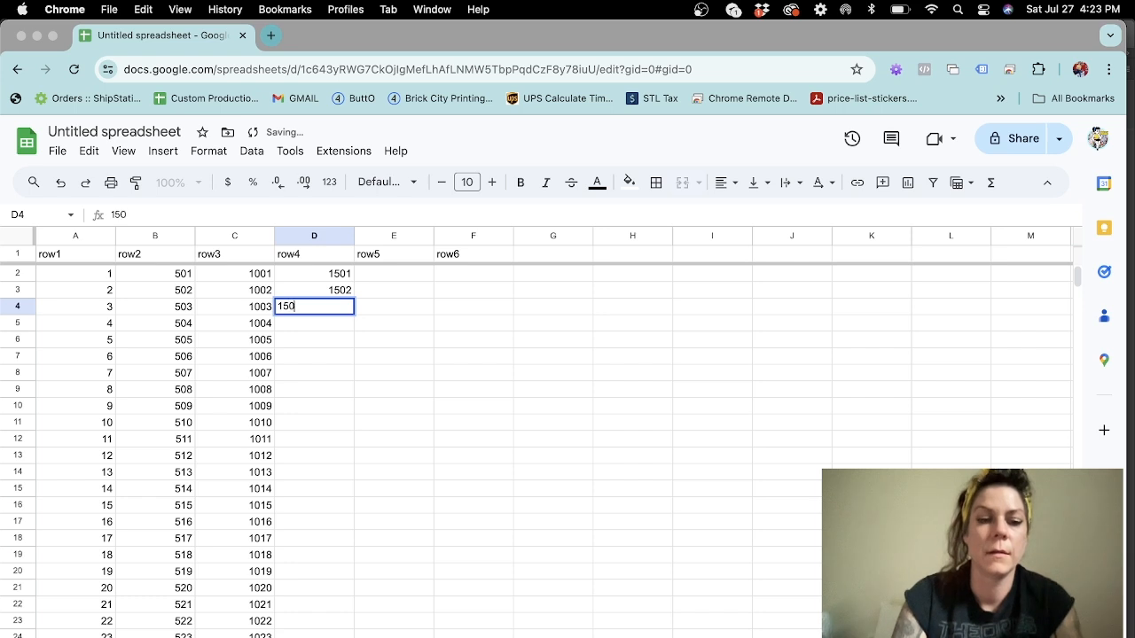
type("3")
key("Return")
Fill the number series from D2:D4 down column D to row 501
left_click(326, 277)
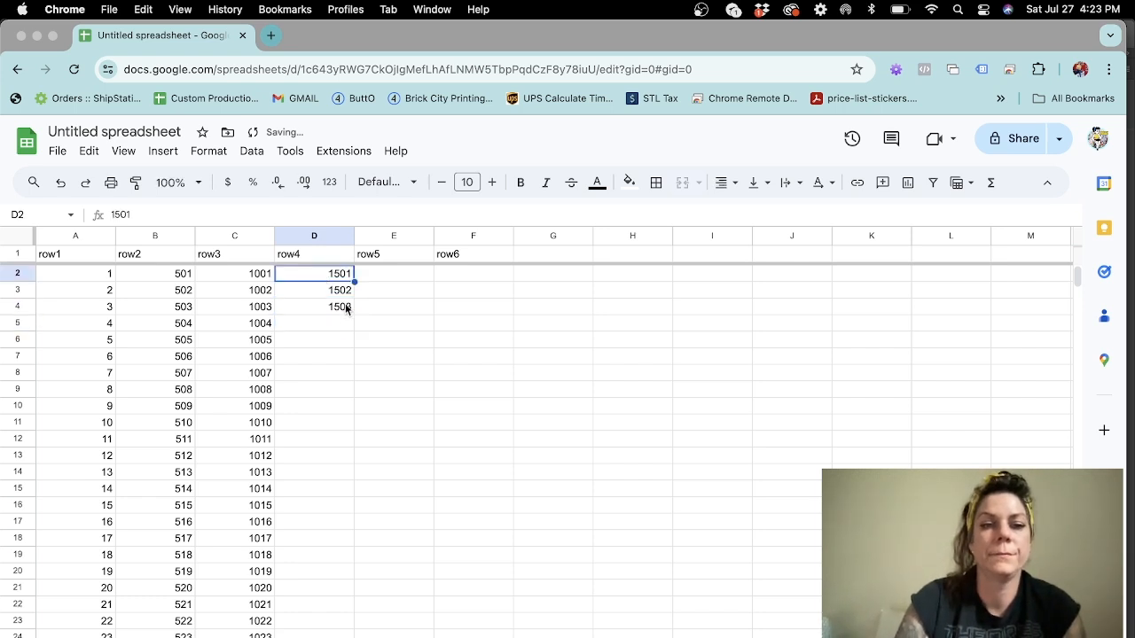
left_click(342, 313, "shift")
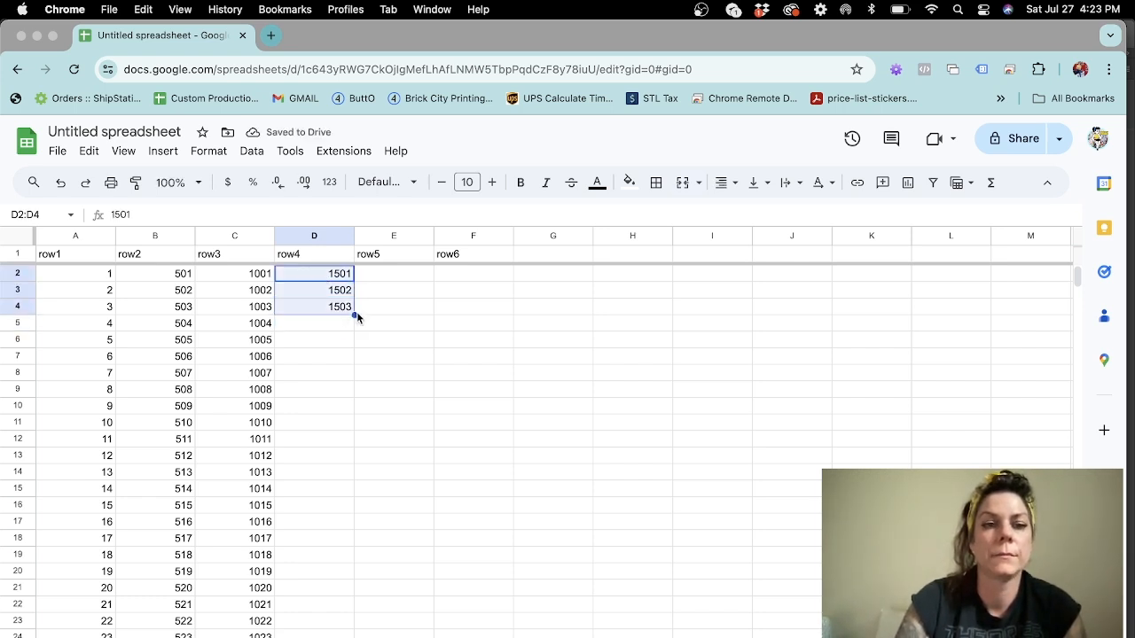
left_click_drag(338, 439, 351, 337)
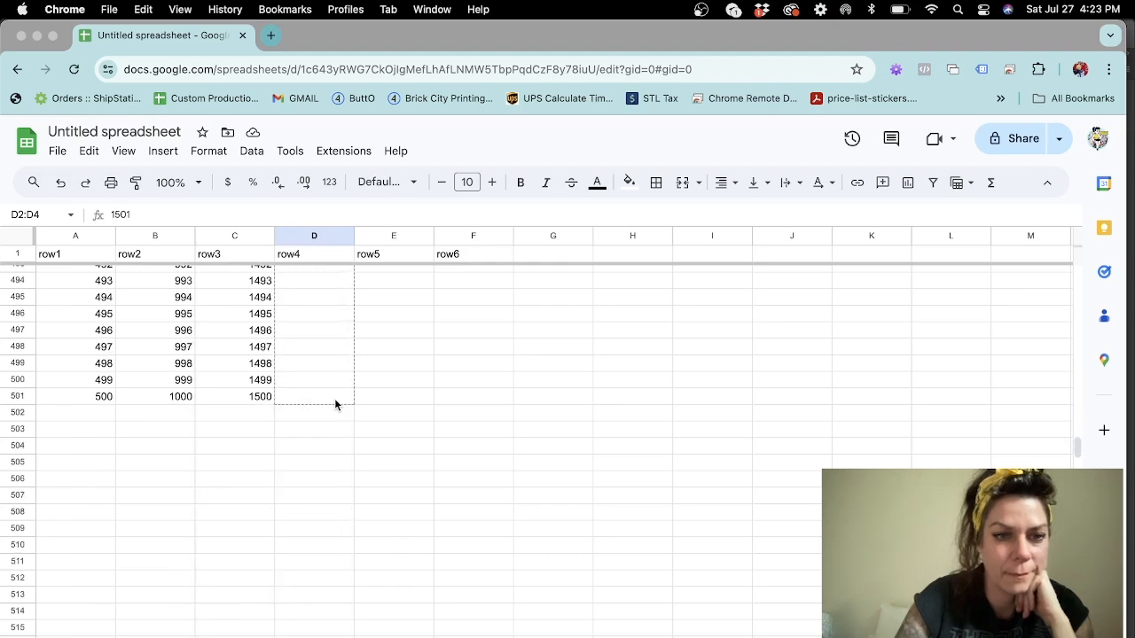
left_click_drag(335, 405, 335, 405)
Check where the filled columns end and enter 2001 in cell E2 under the row5 header
scroll(441, 372, "up", 20)
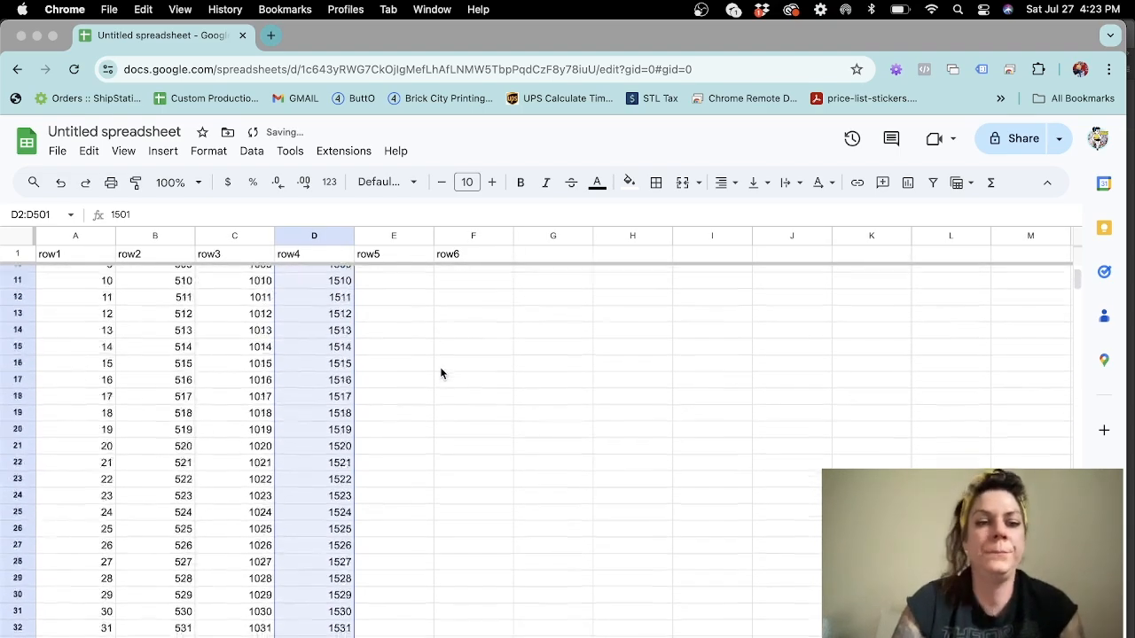
scroll(441, 372, "up", 3)
left_click(398, 278)
scroll(398, 536, "down", 20)
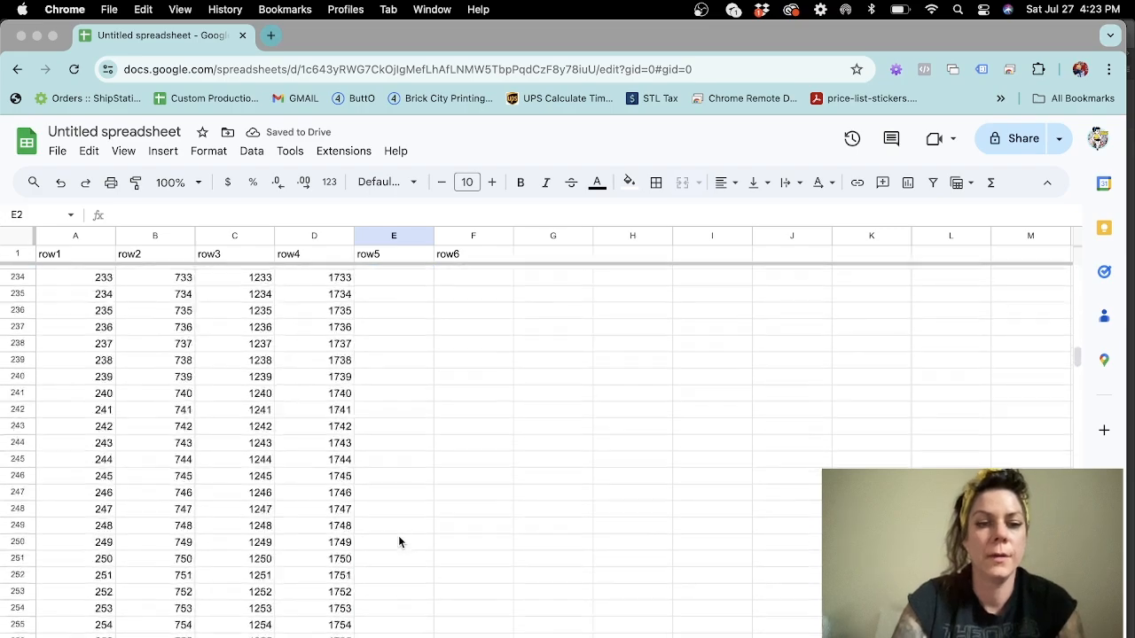
scroll(399, 541, "down", 8)
scroll(399, 541, "up", 5)
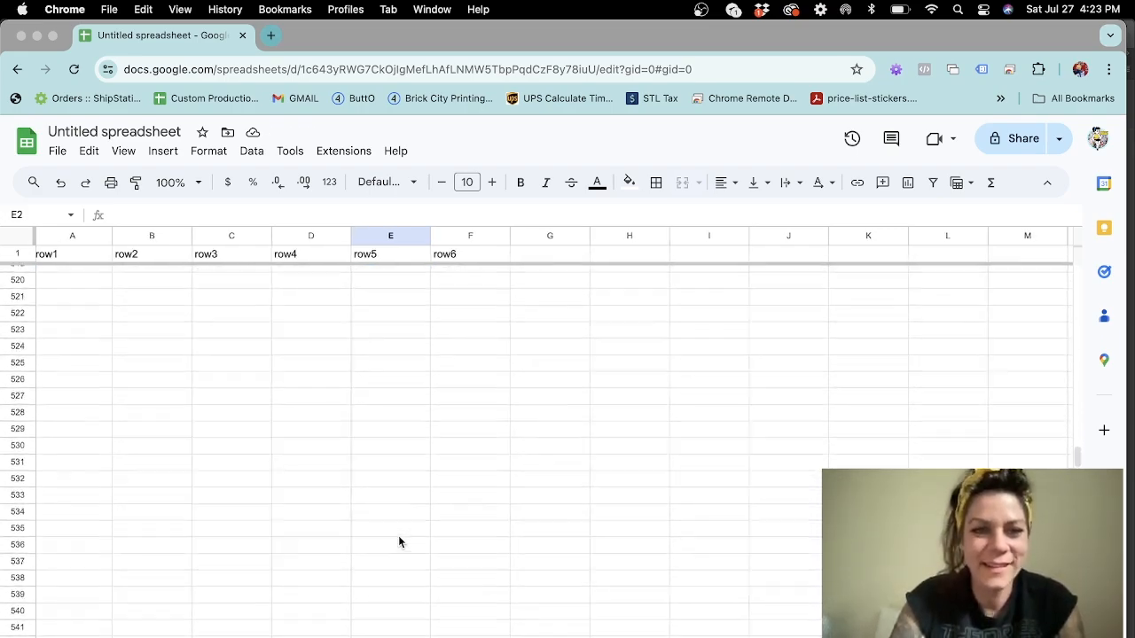
scroll(399, 542, "up", 20)
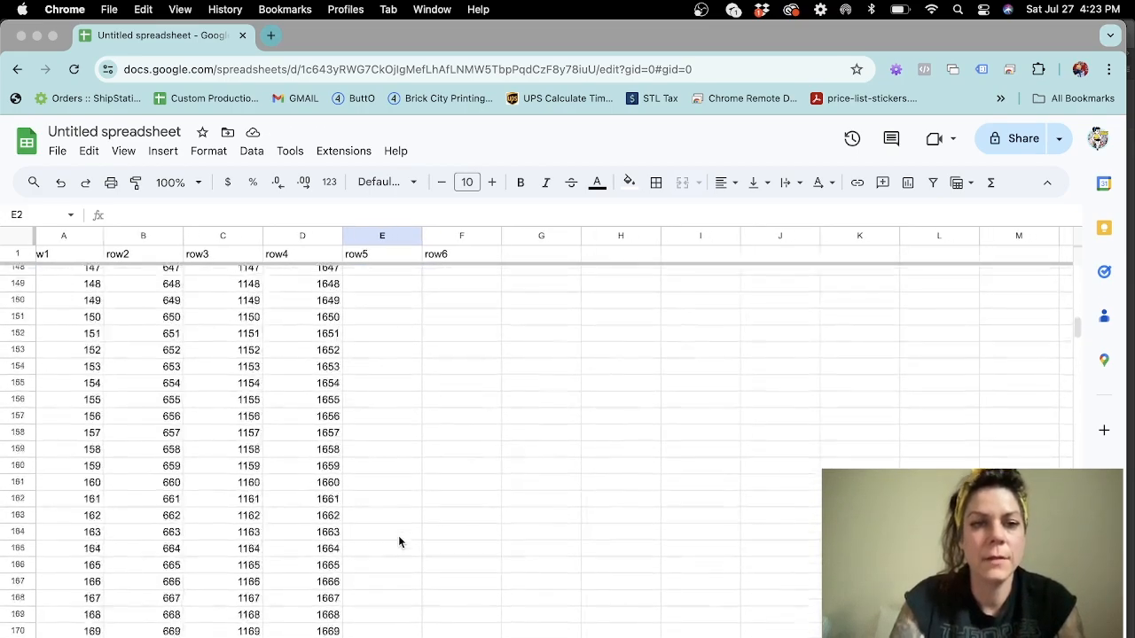
type("2001")
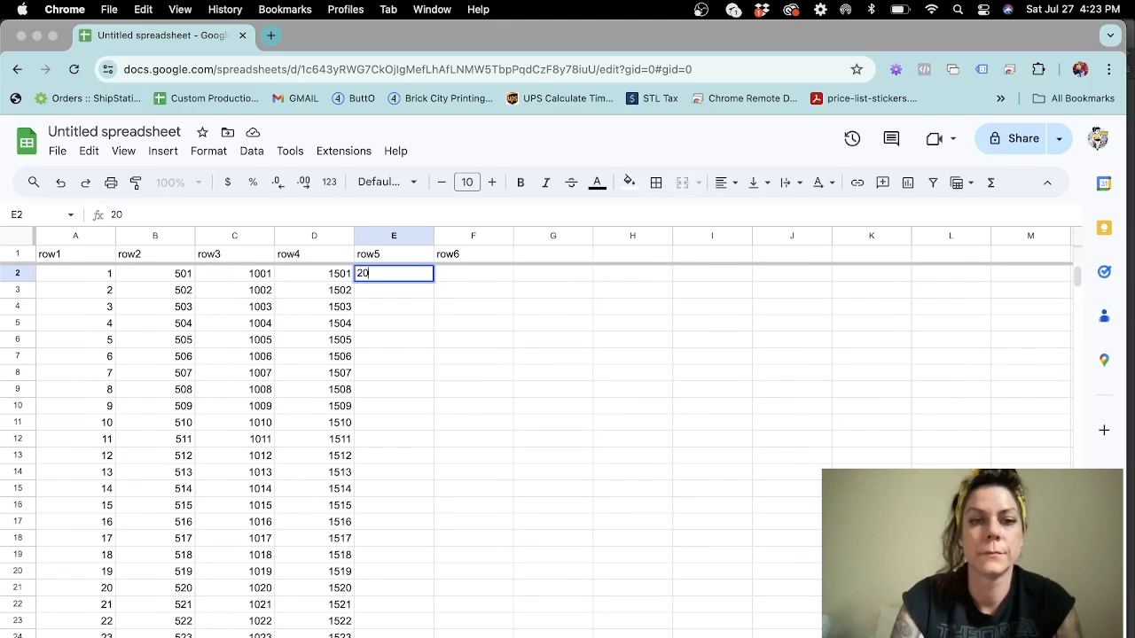
key("Return")
type("2002")
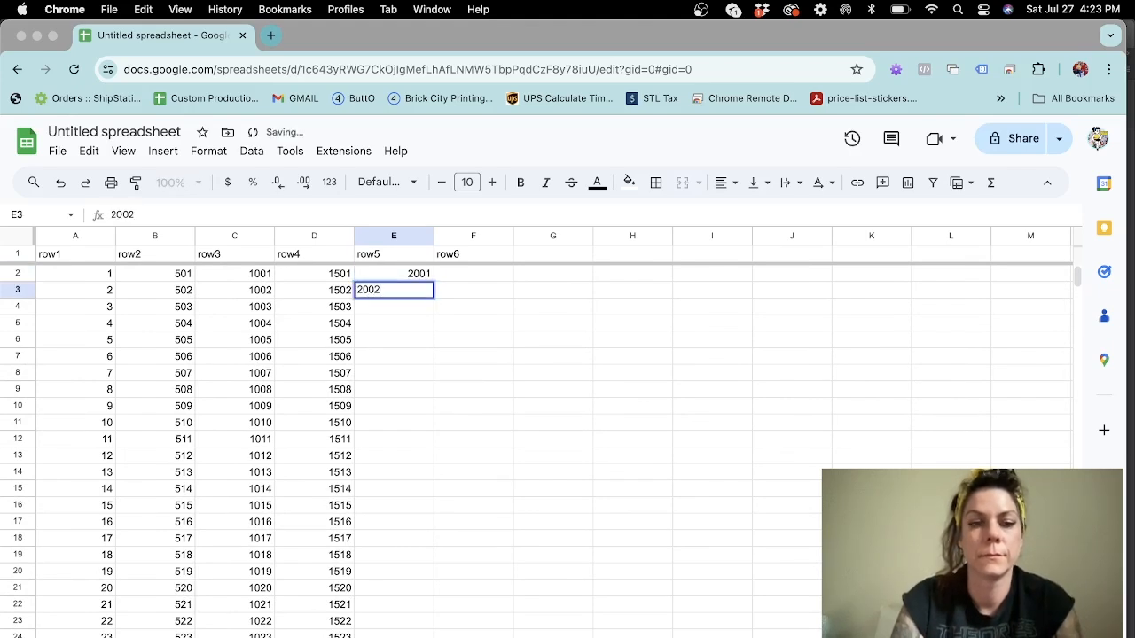
key("Return")
type("2001")
key("Return")
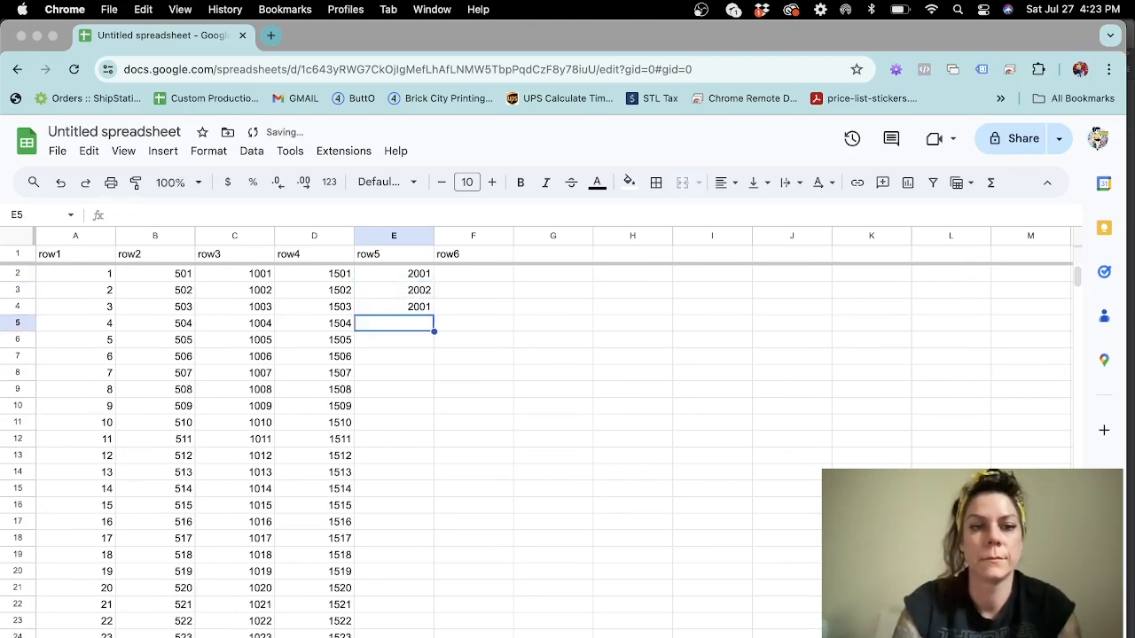
left_click_drag(415, 273, 423, 510)
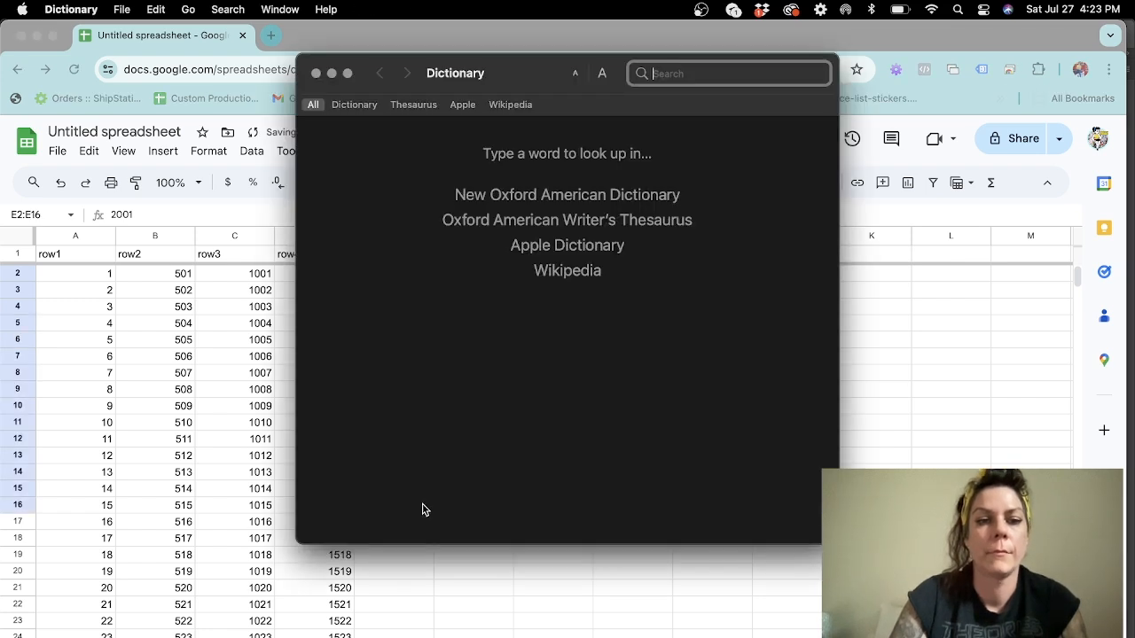
left_click(317, 76)
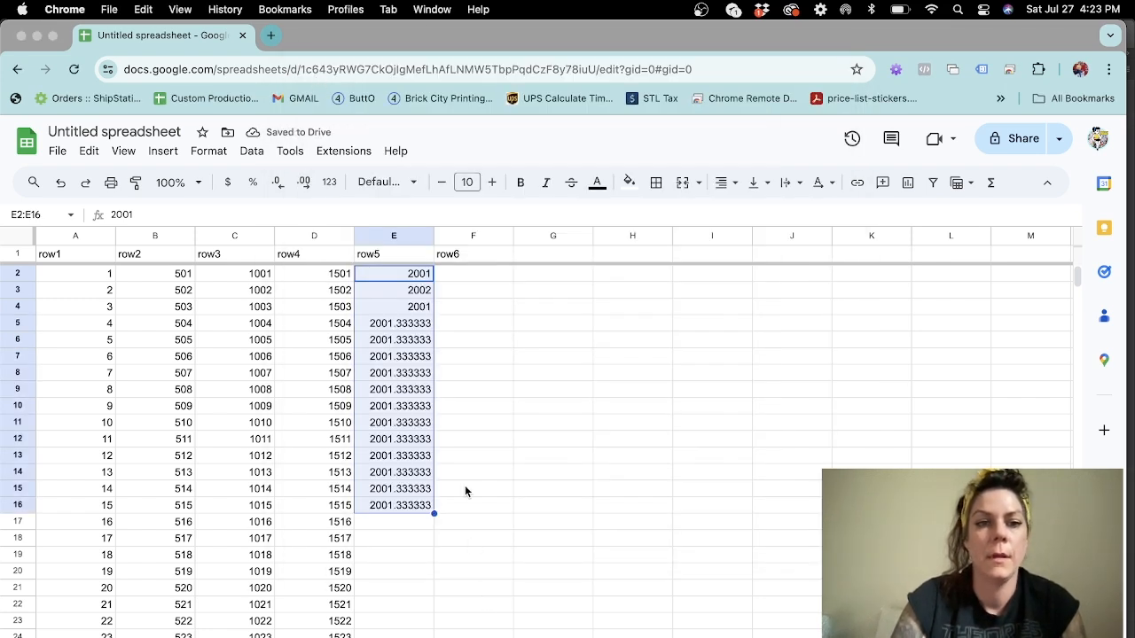
key("ctrl+z")
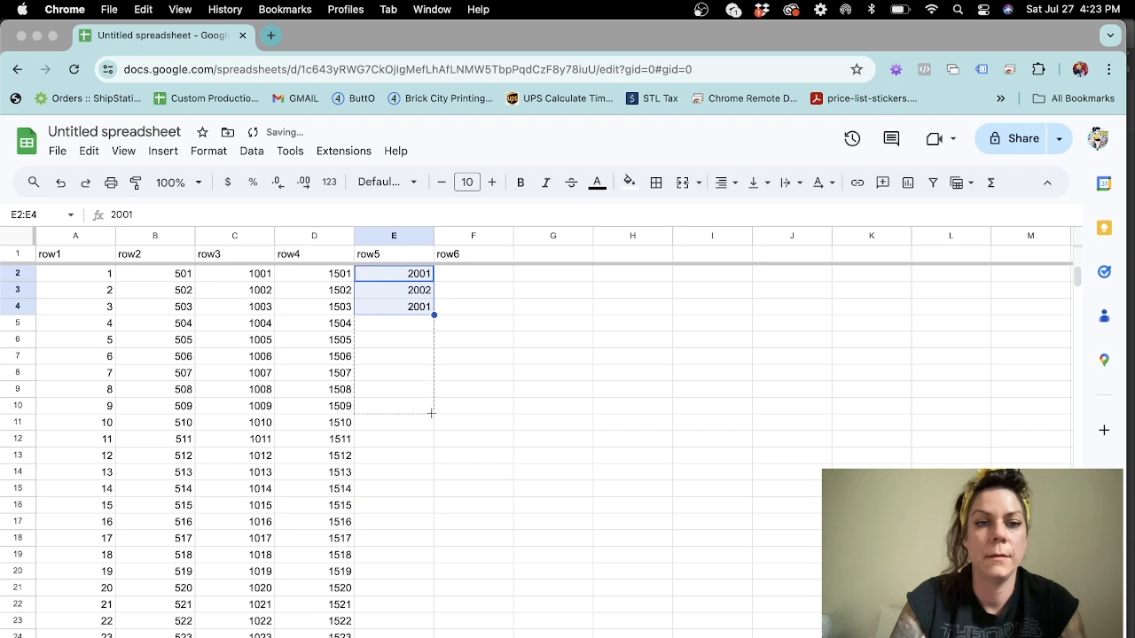
left_click_drag(432, 412, 433, 428)
key("ctrl+z")
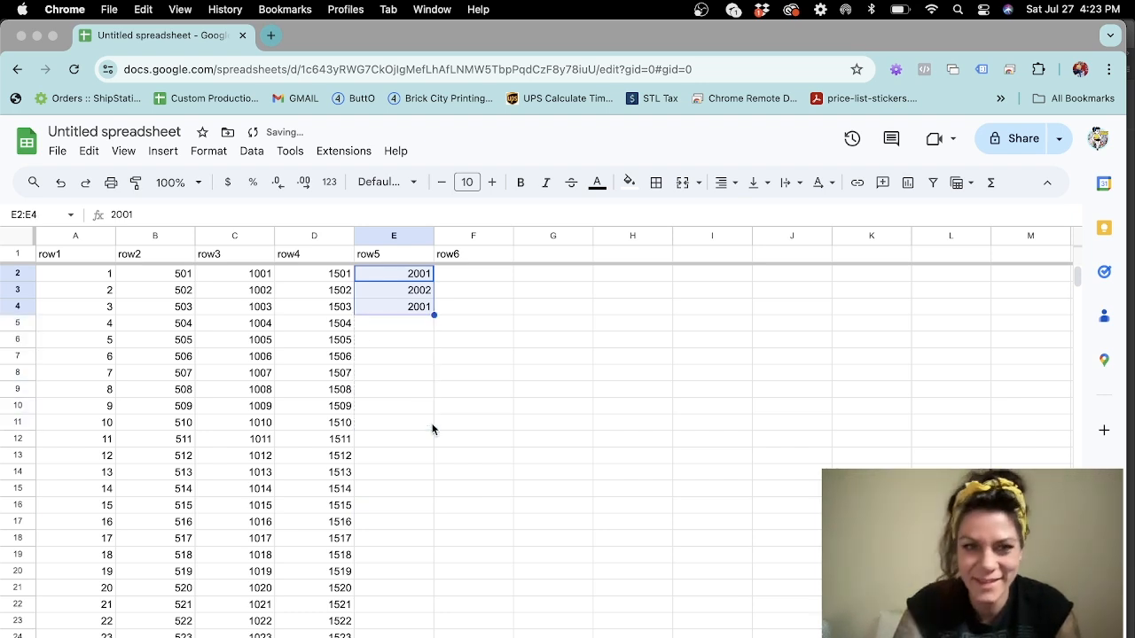
key("ctrl+z")
key("ctrl+z")
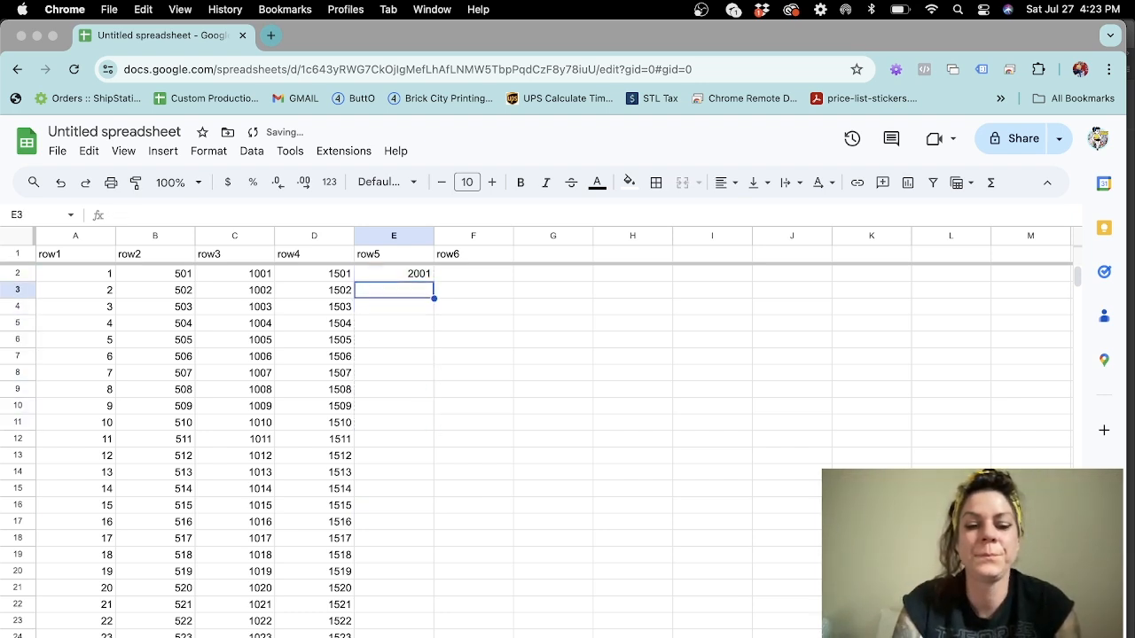
Enter 2002 in cell E3 and 2003 in cell E4 to continue the row5 numbering
type("2002")
key("Return")
type("2001")
key("Return")
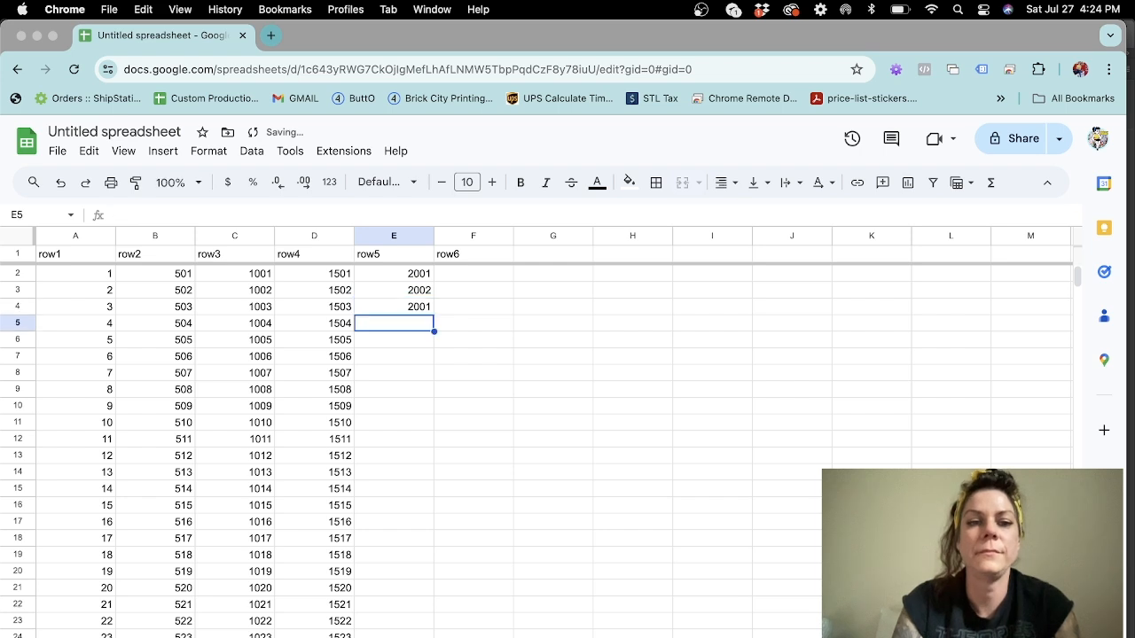
left_click(421, 306)
key("BackSpace")
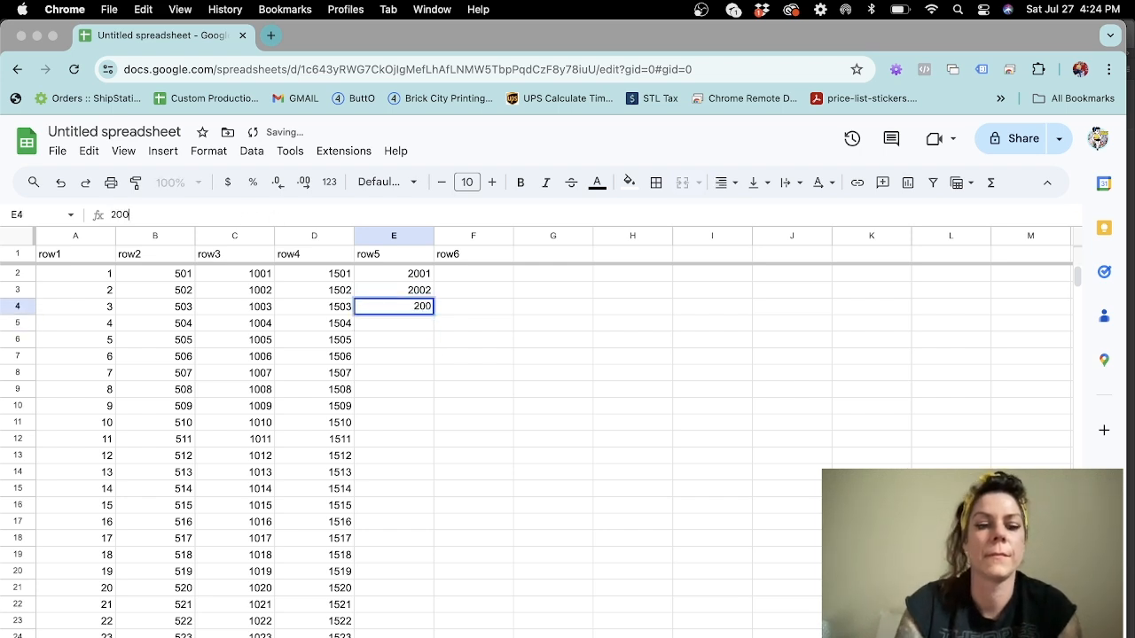
type("3")
key("Return")
Fill the number series from E2:E4 down column E to row 501 and check the filled column
left_click_drag(396, 276, 401, 462)
left_click_drag(399, 564, 401, 562)
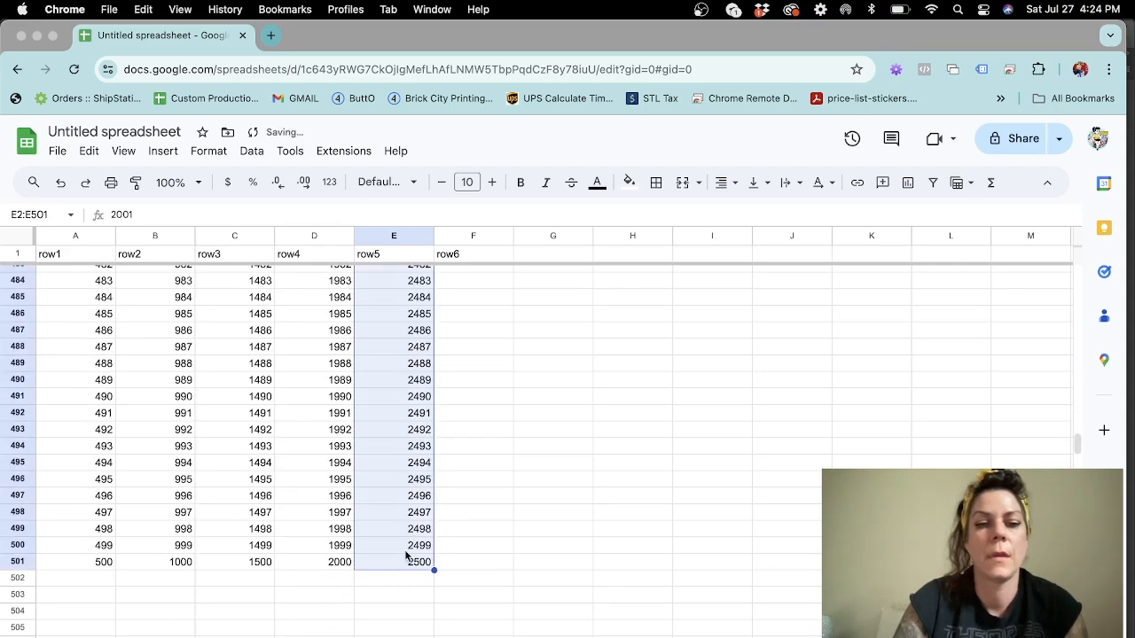
scroll(523, 502, "up", 20)
scroll(523, 501, "up", 20)
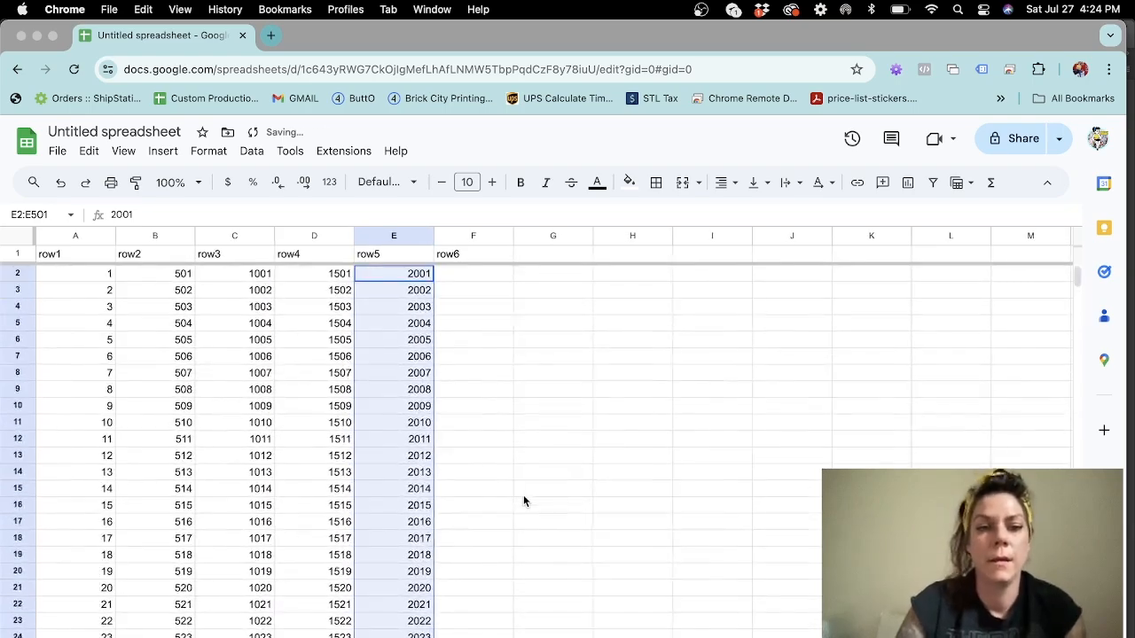
scroll(451, 552, "down", 20)
scroll(452, 555, "down", 20)
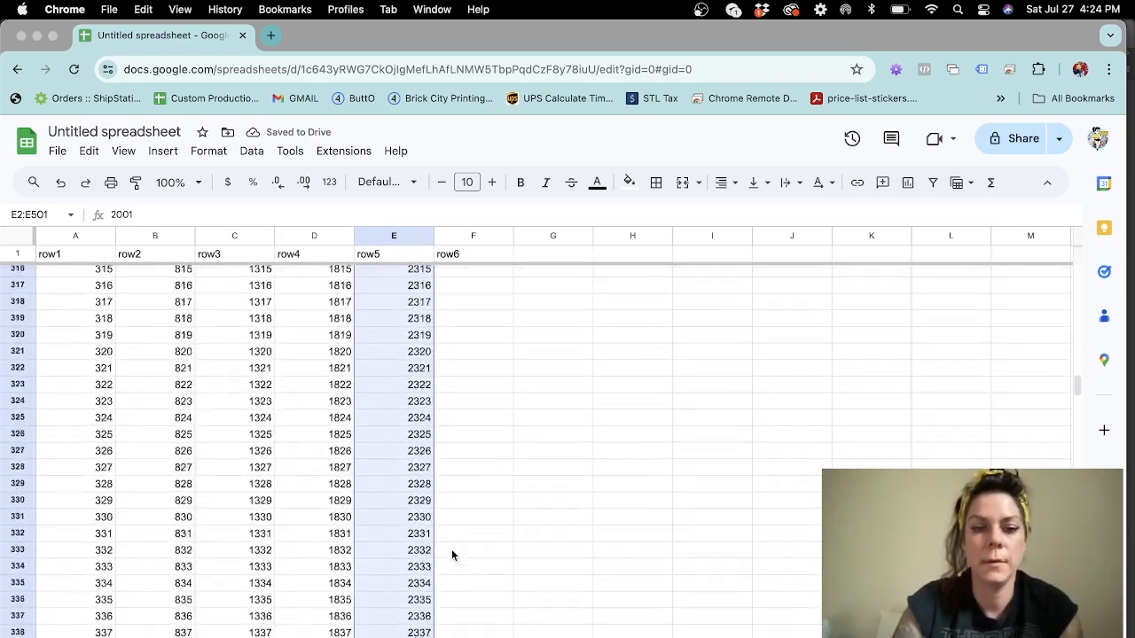
scroll(452, 555, "up", 20)
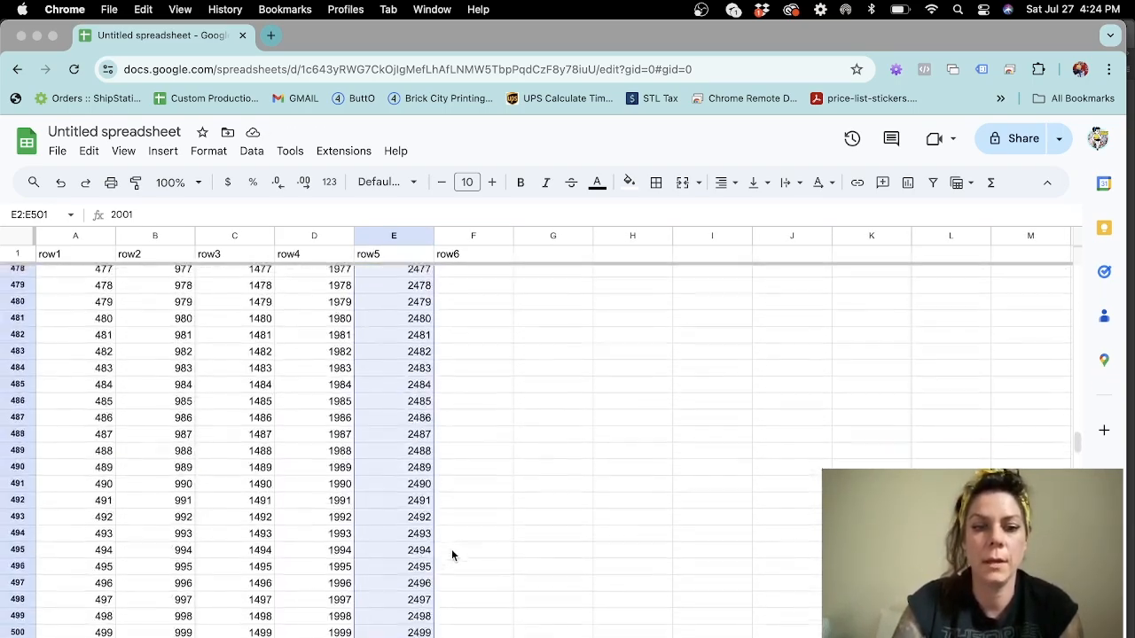
Enter the numbers 2501 and 2502 in cells F2 and F3 under the row6 header
scroll(452, 555, "up", 20)
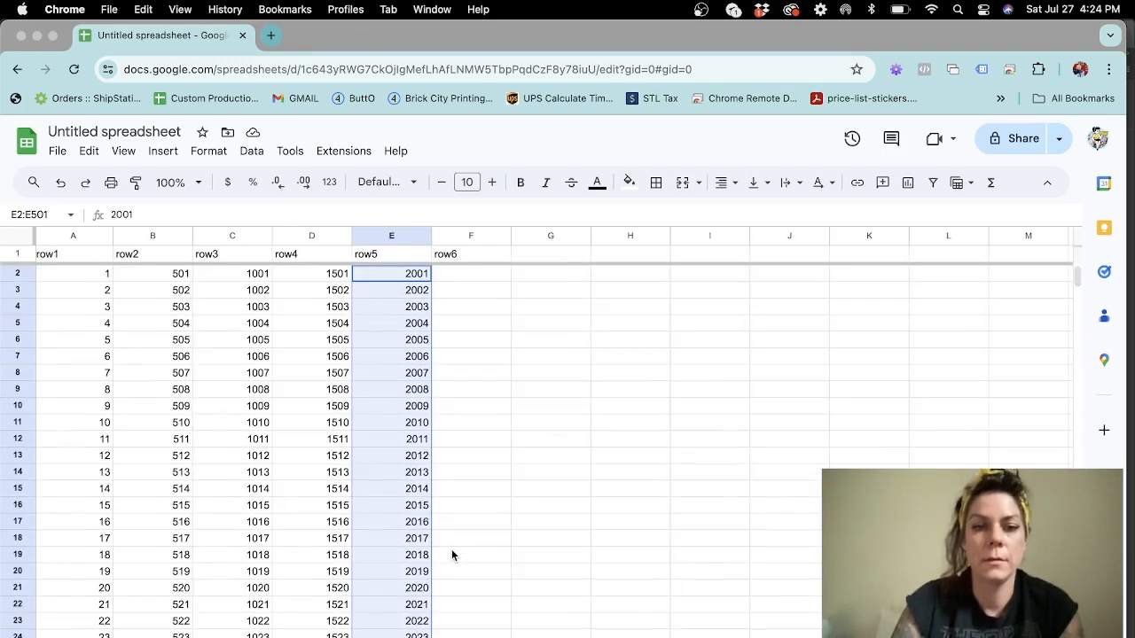
left_click(455, 274)
type("2501")
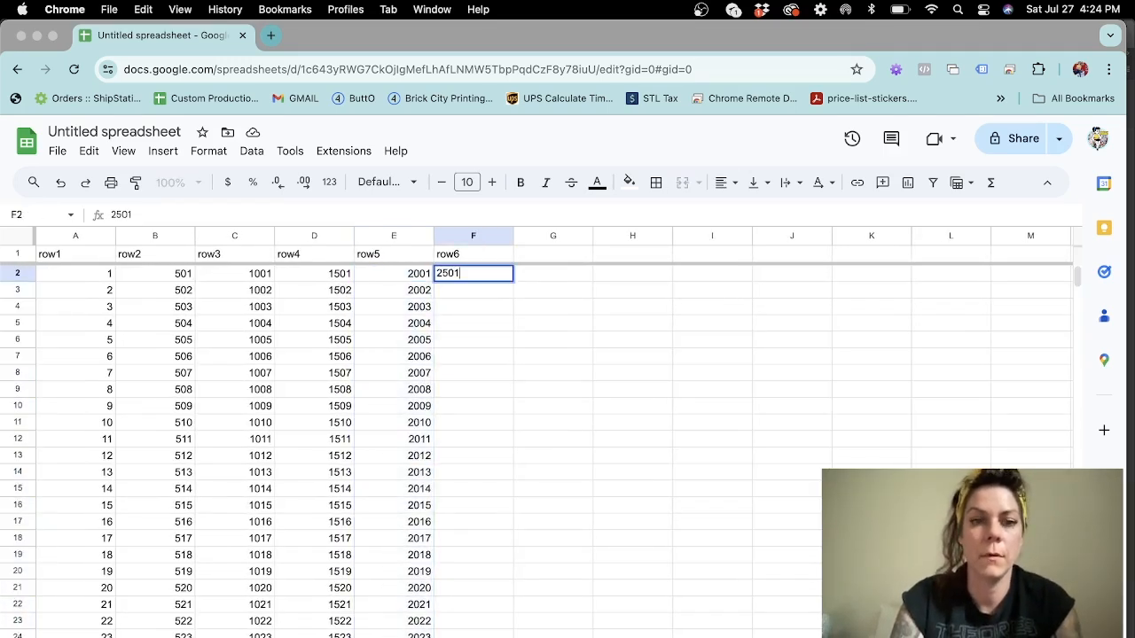
key("Return")
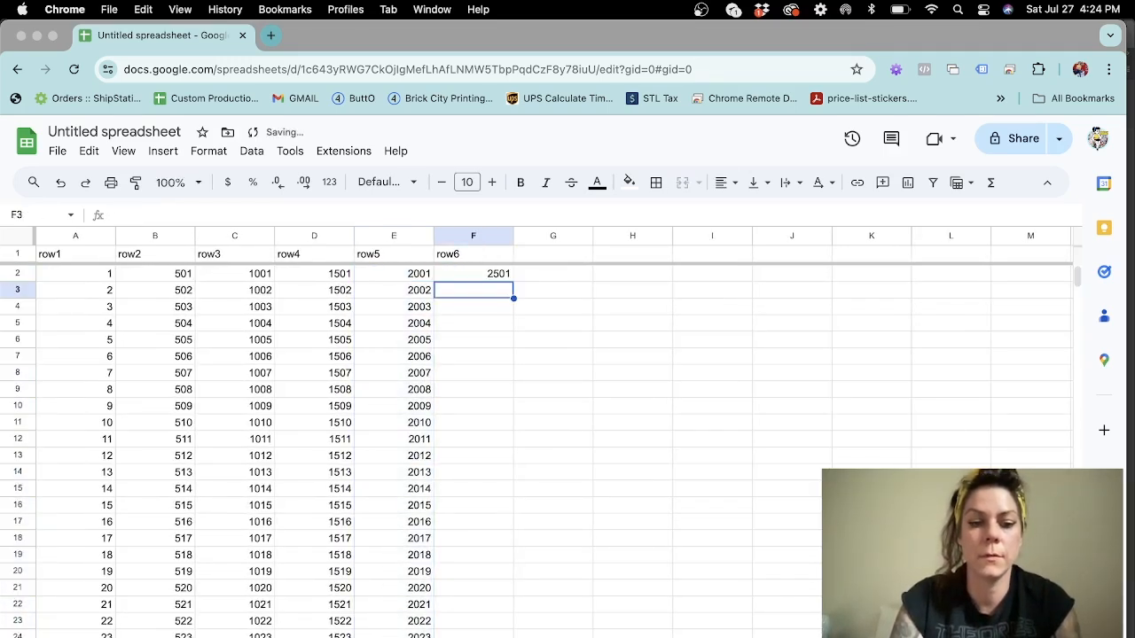
type("25")
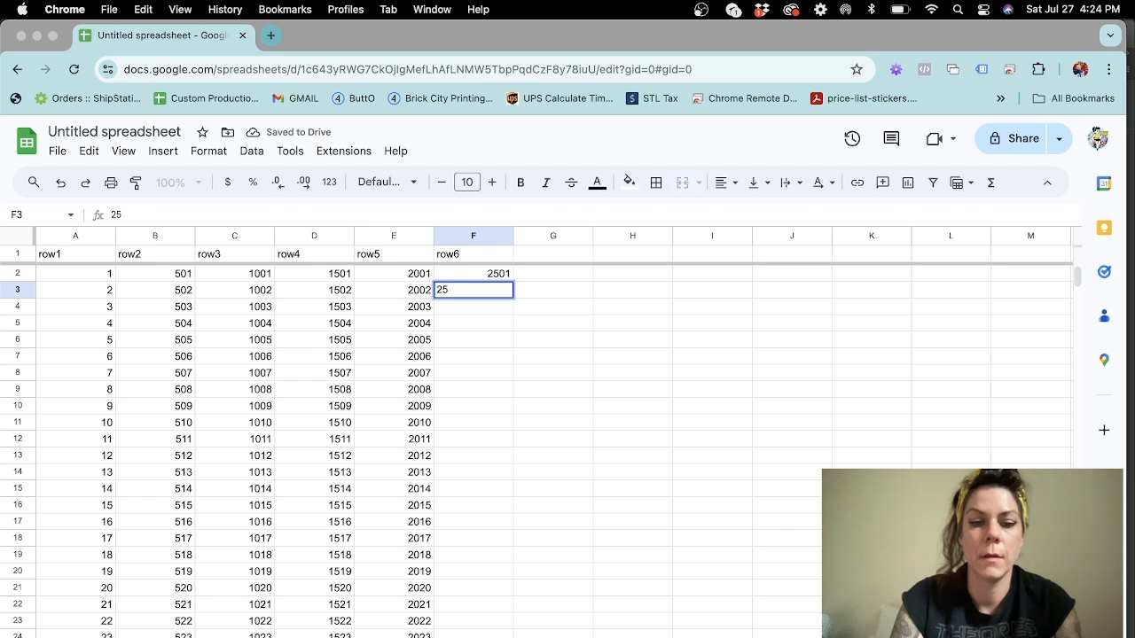
type("02")
key("Return")
Fill the number series from F2:F3 down column F to row 37 under the row6 header
left_click_drag(492, 268, 523, 635)
scroll(545, 479, "down", 6)
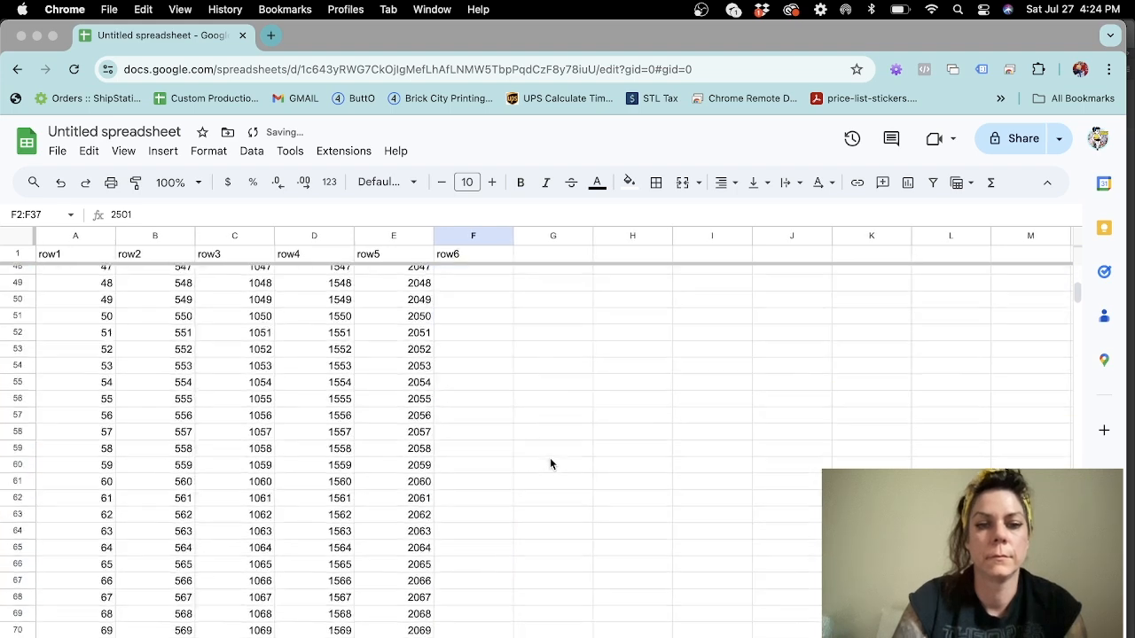
scroll(550, 461, "up", 1)
scroll(550, 461, "up", 3)
right_click(499, 285)
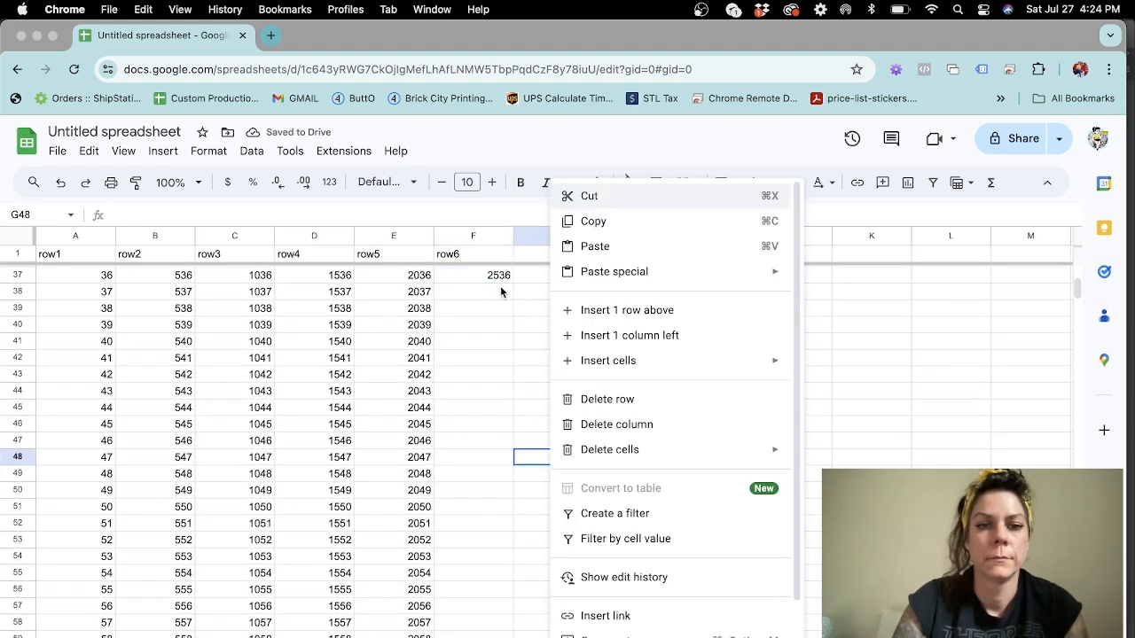
left_click(492, 278)
scroll(501, 297, "up", 1)
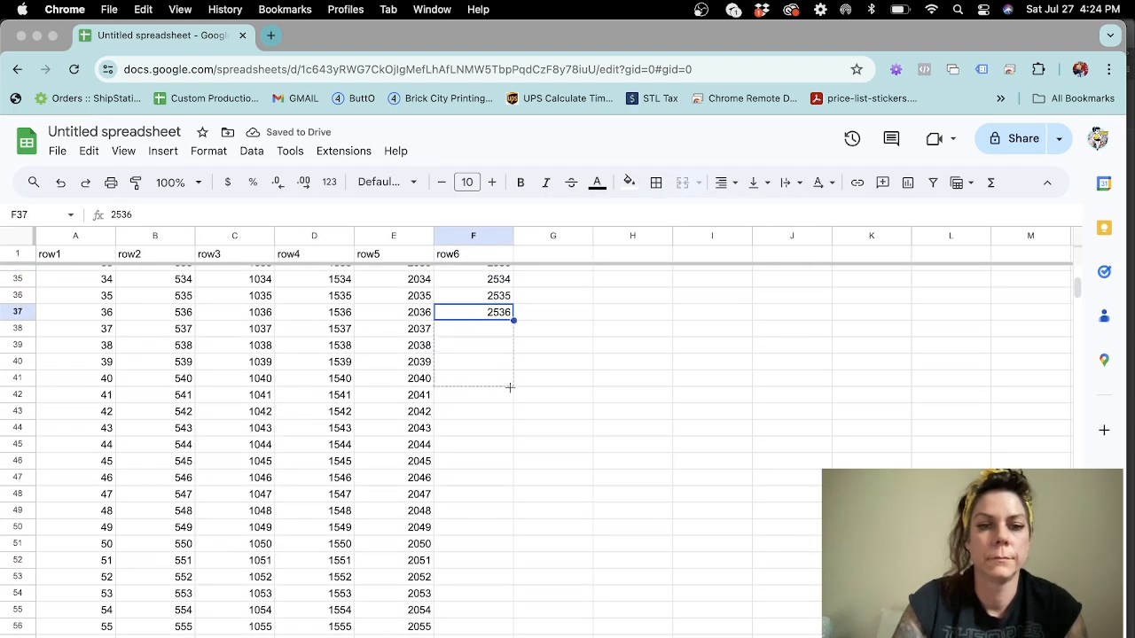
left_click_drag(510, 386, 509, 450)
key("ctrl+z")
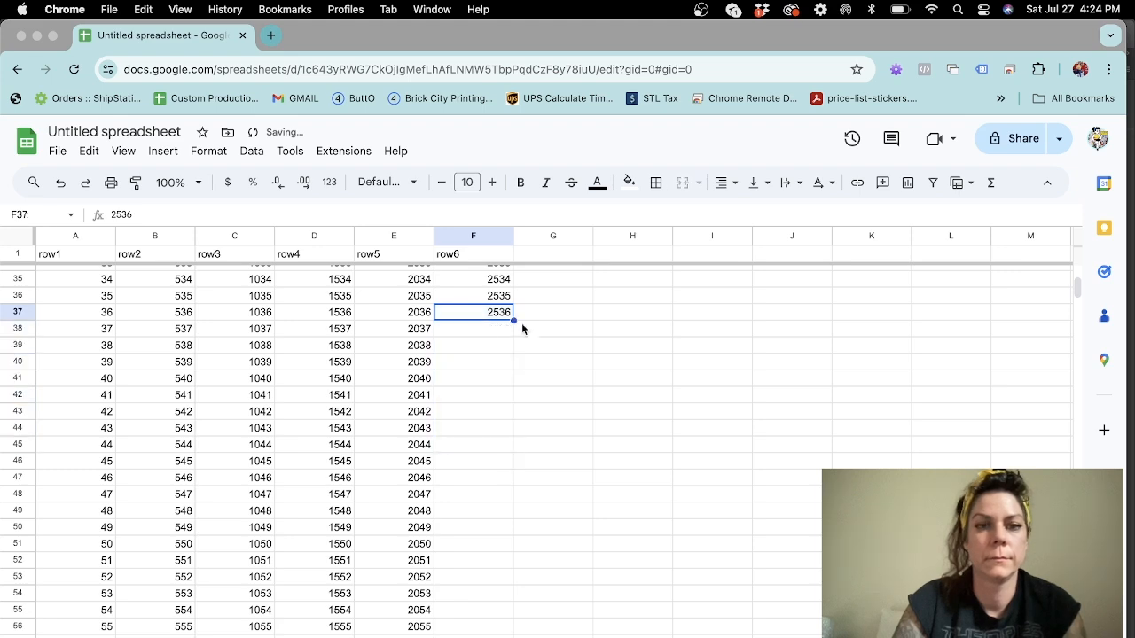
Extend the row6 number series from F31:F37 down column F to row 506
left_click(555, 314)
left_click(506, 317)
scroll(504, 322, "up", 2)
left_click(499, 306, "shift")
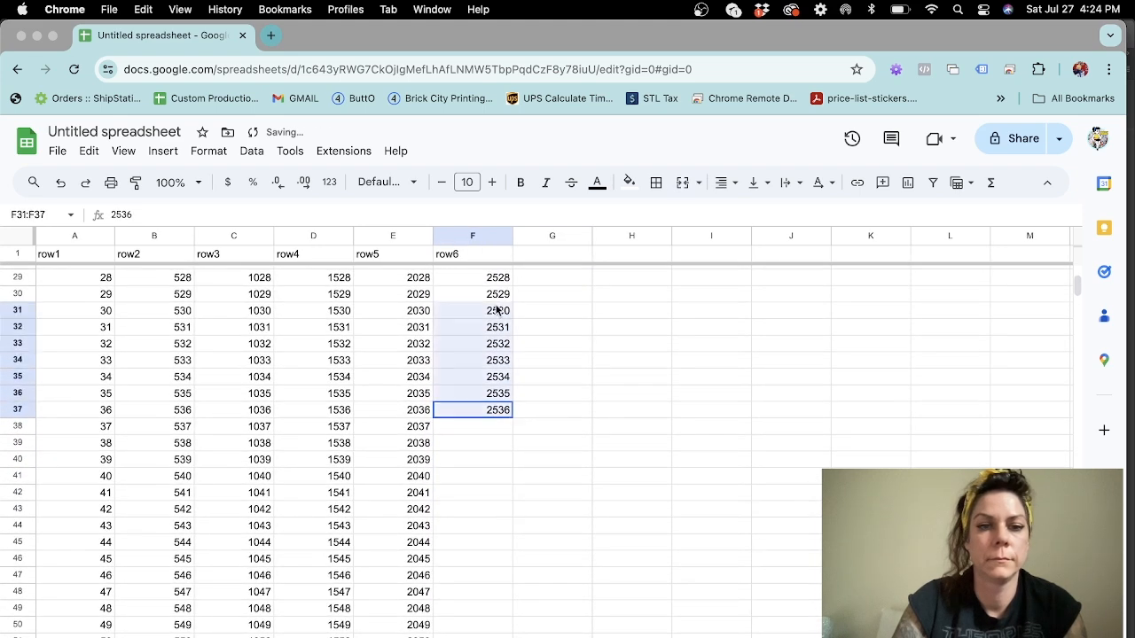
left_click_drag(512, 418, 518, 610)
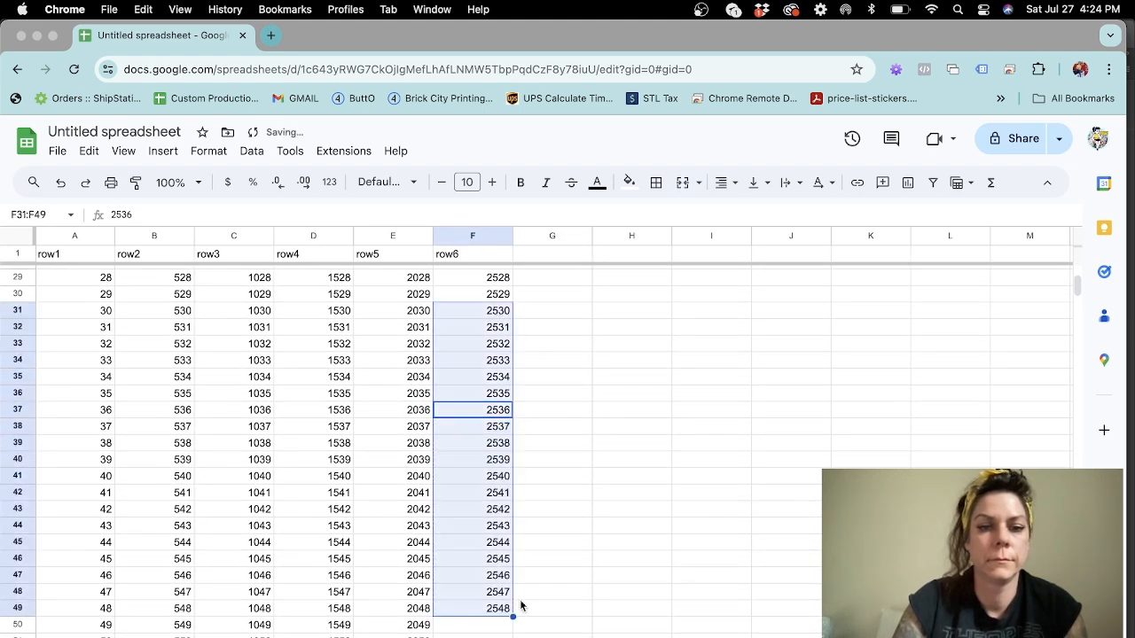
scroll(519, 603, "down", 2)
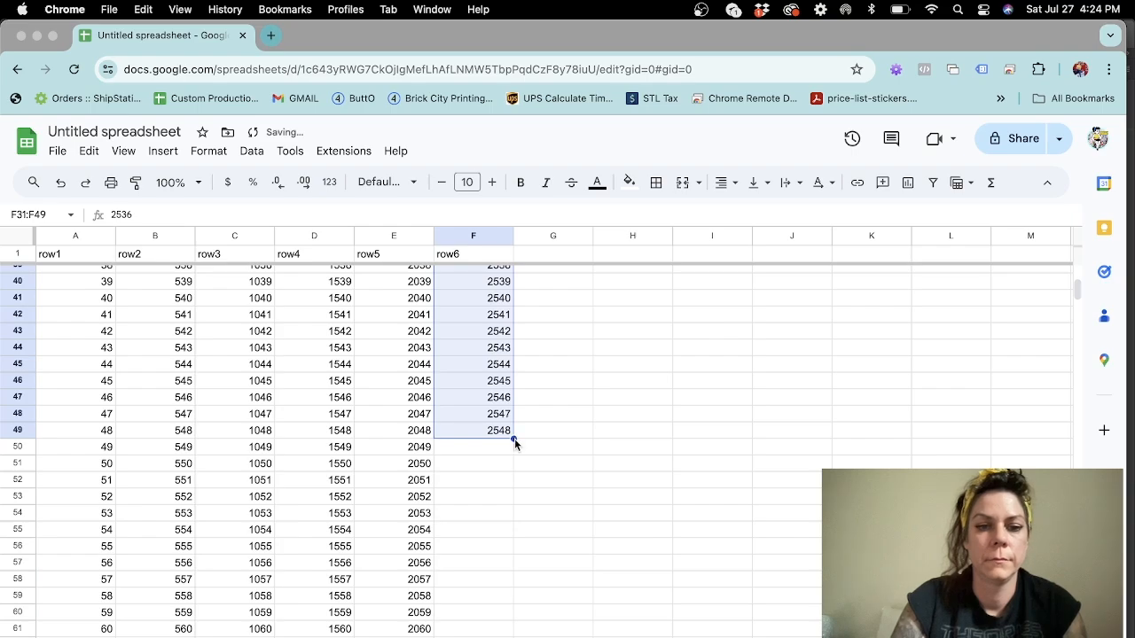
left_click_drag(515, 440, 473, 310)
scroll(493, 388, "up", 6)
scroll(495, 395, "down", 3)
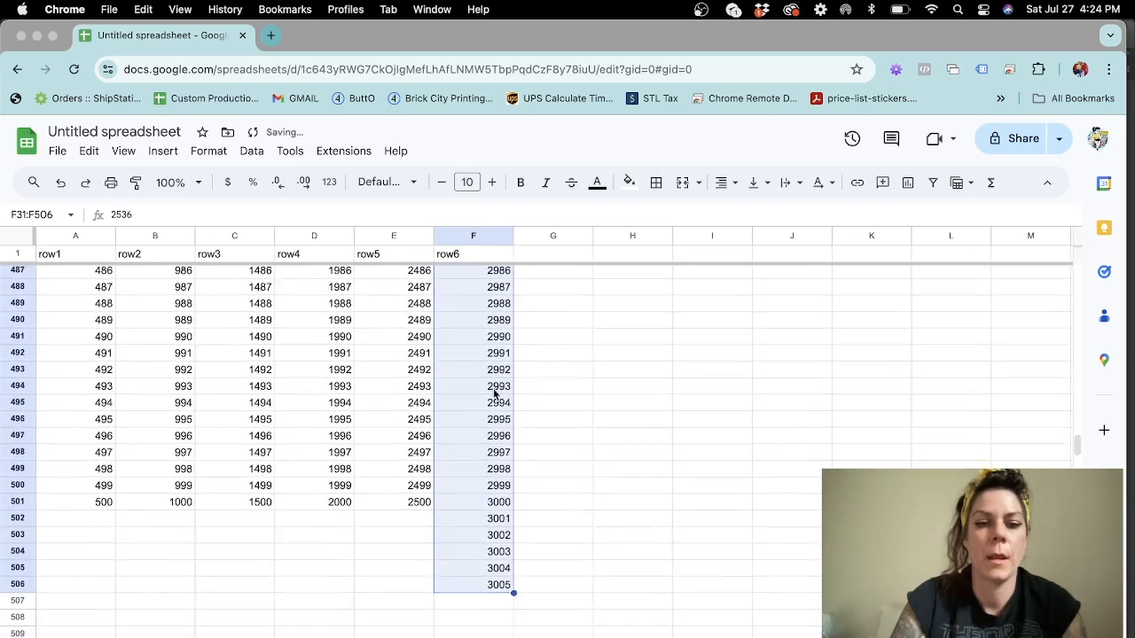
Delete the surplus numbers 3001 to 3005 in cells F502:F506
scroll(488, 448, "down", 1)
left_click(498, 504)
left_click(499, 568, "shift")
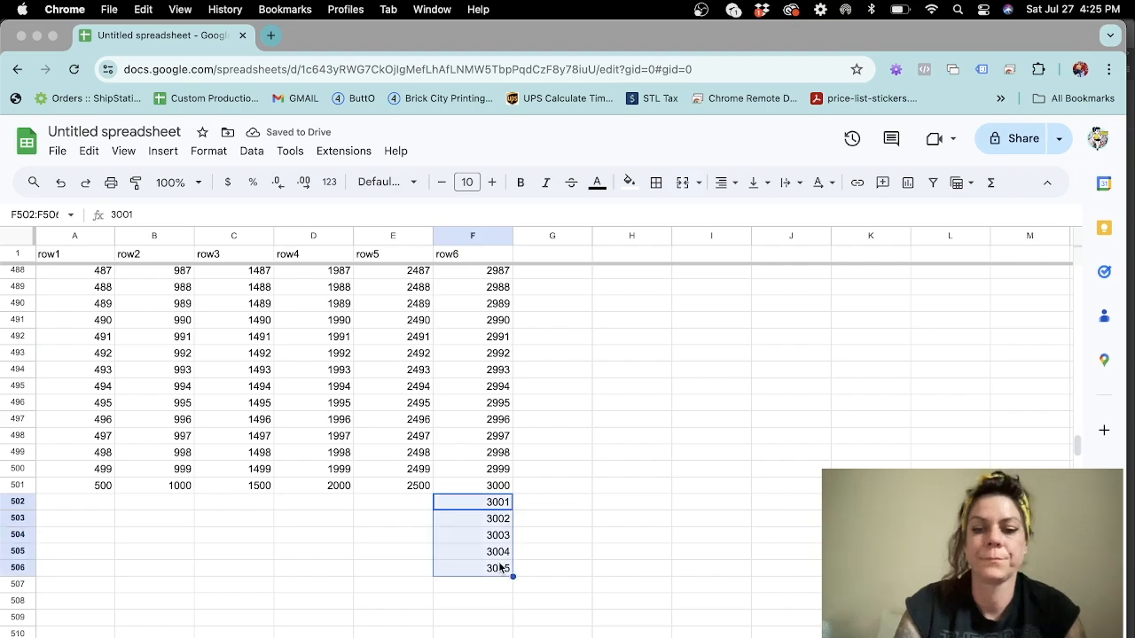
key("Delete")
left_click(572, 553)
Check the completed columns up to the headers and download the sheet as Comma Separated Values (.csv)
scroll(488, 423, "up", 20)
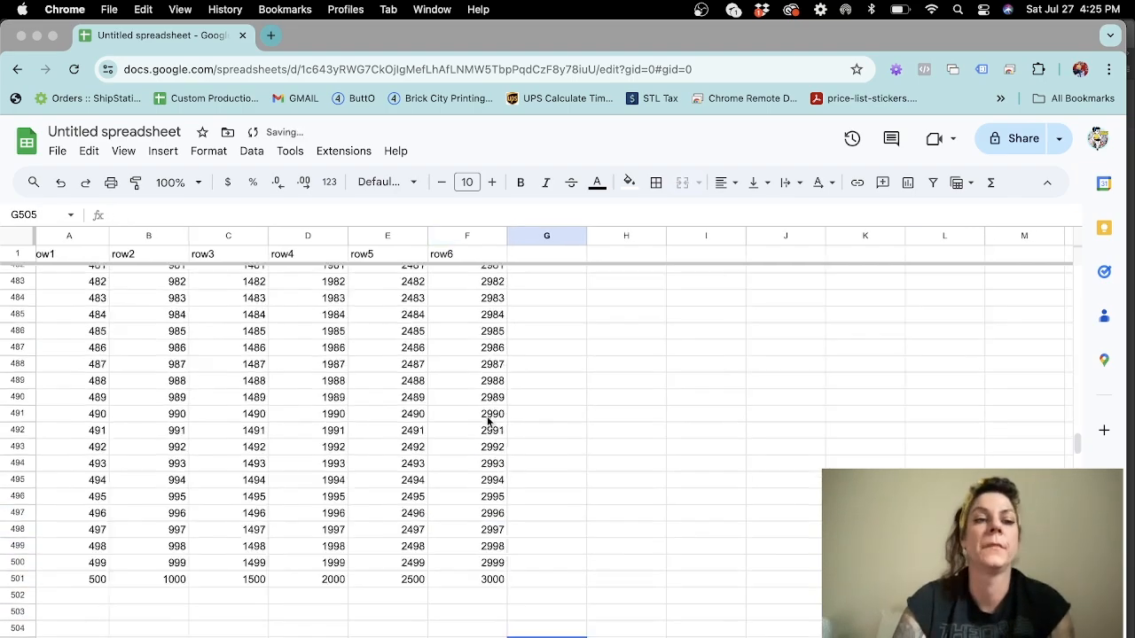
scroll(488, 423, "up", 20)
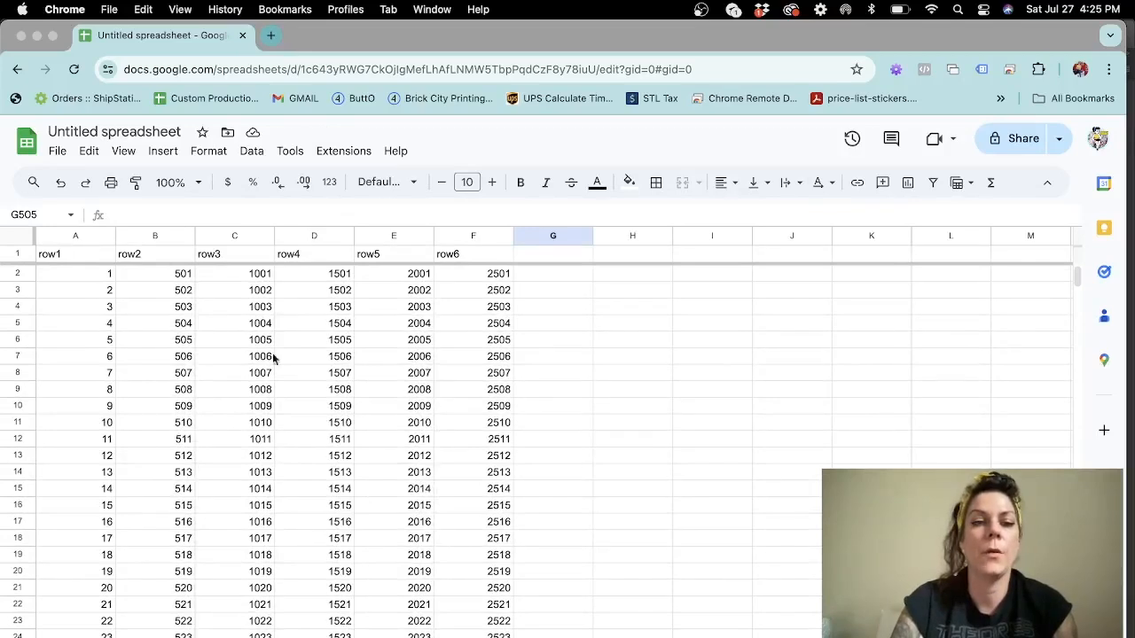
left_click(109, 9)
left_click(57, 154)
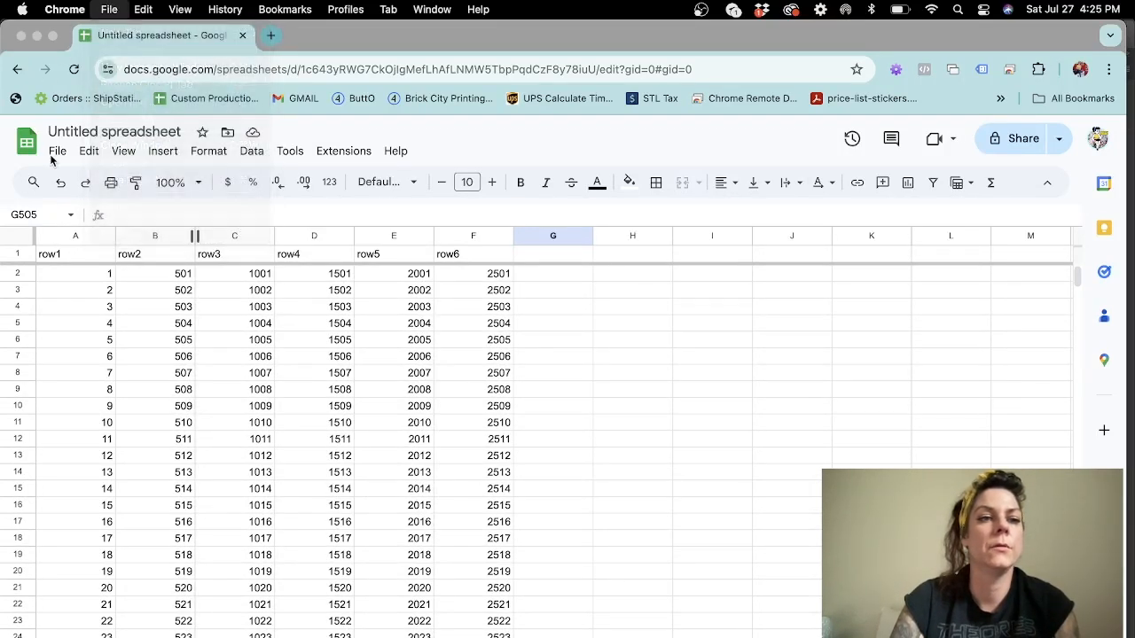
left_click(58, 152)
mouse_move(128, 345)
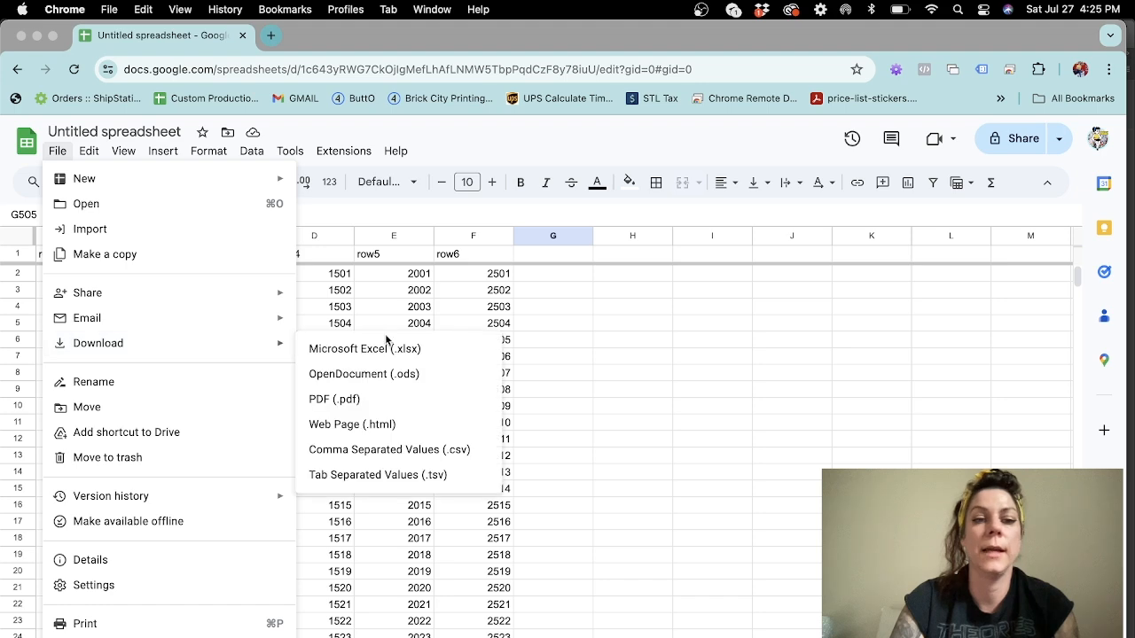
left_click(417, 452)
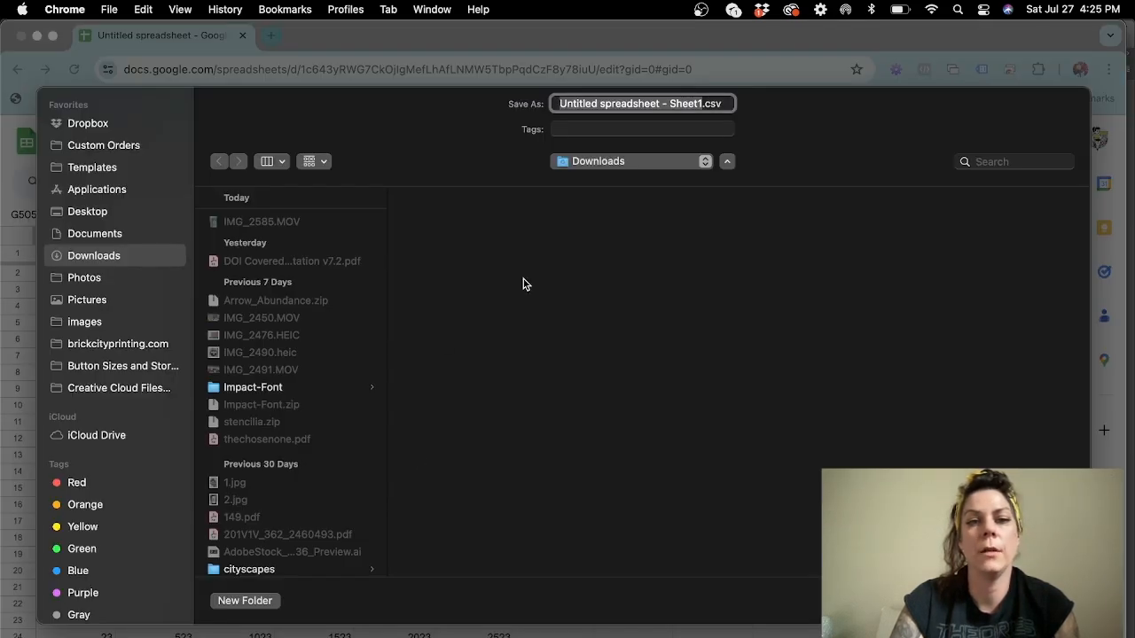
left_click(1012, 164)
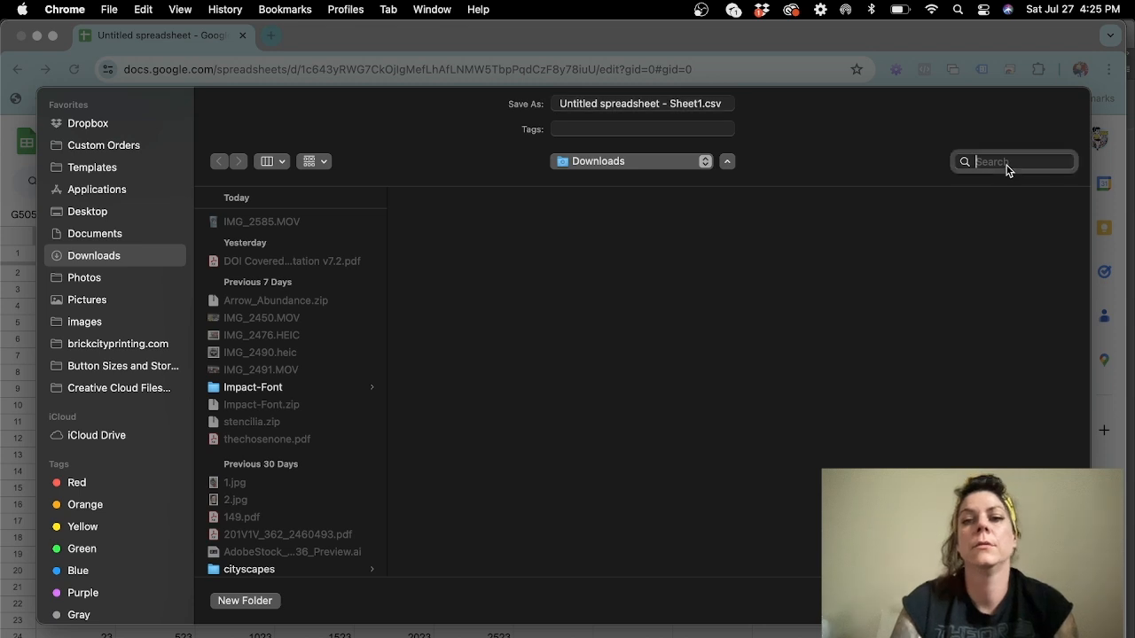
type("mar")
key("BackSpace")
key("BackSpace")
key("BackSpace")
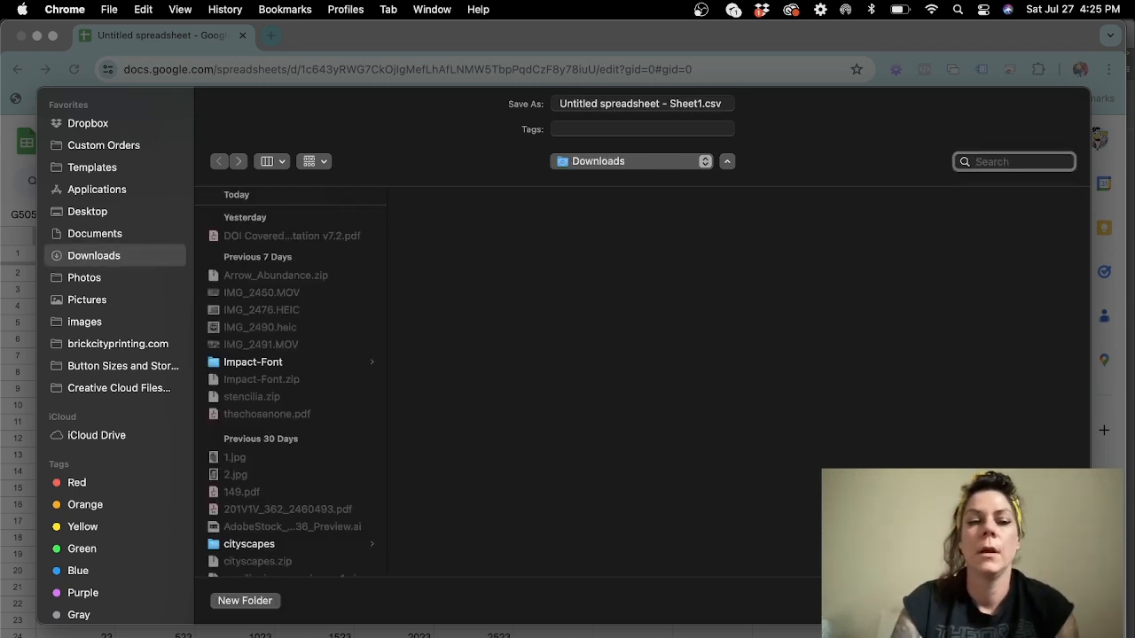
Save the download as numbers.csv in the second of today's order folders inside Custom Orders
left_click(118, 143)
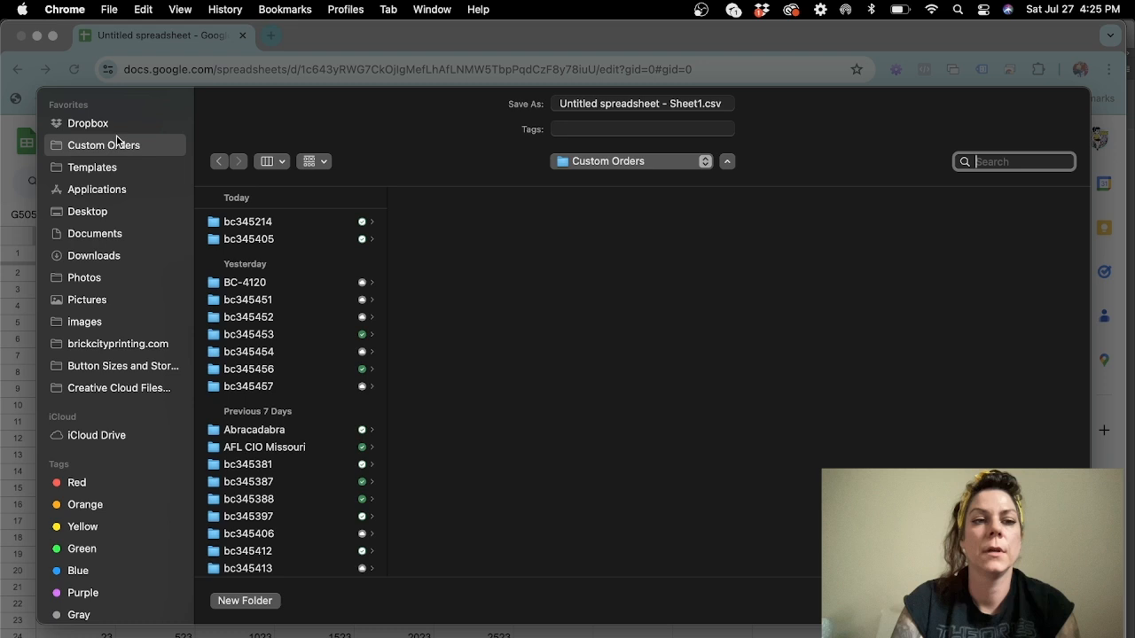
left_click(319, 223)
left_click(303, 238)
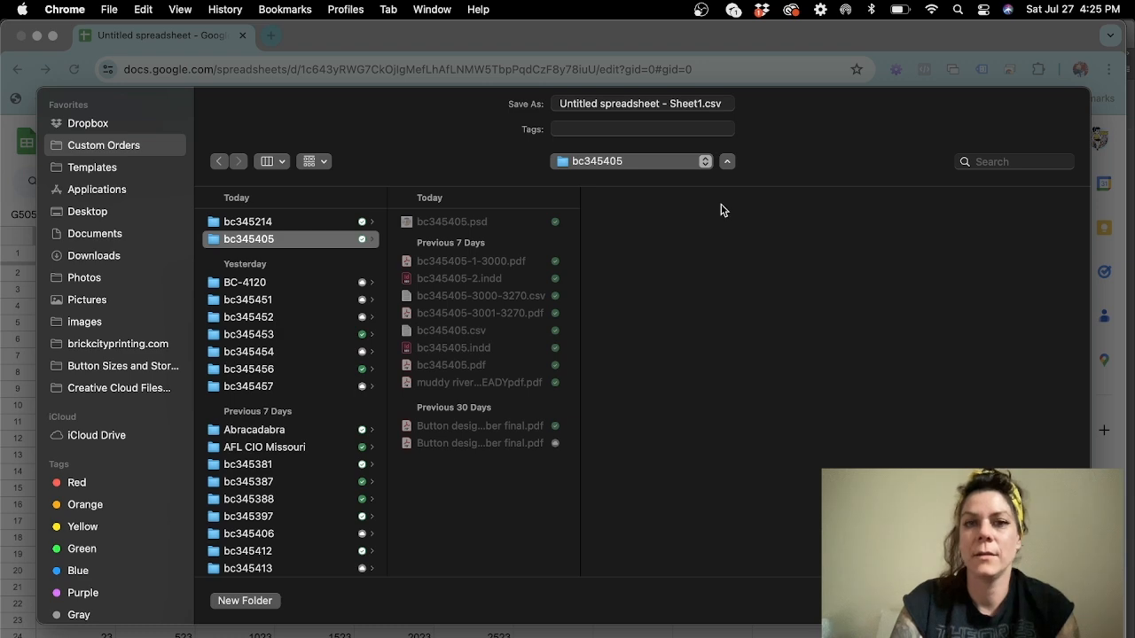
left_click(705, 104)
type("n")
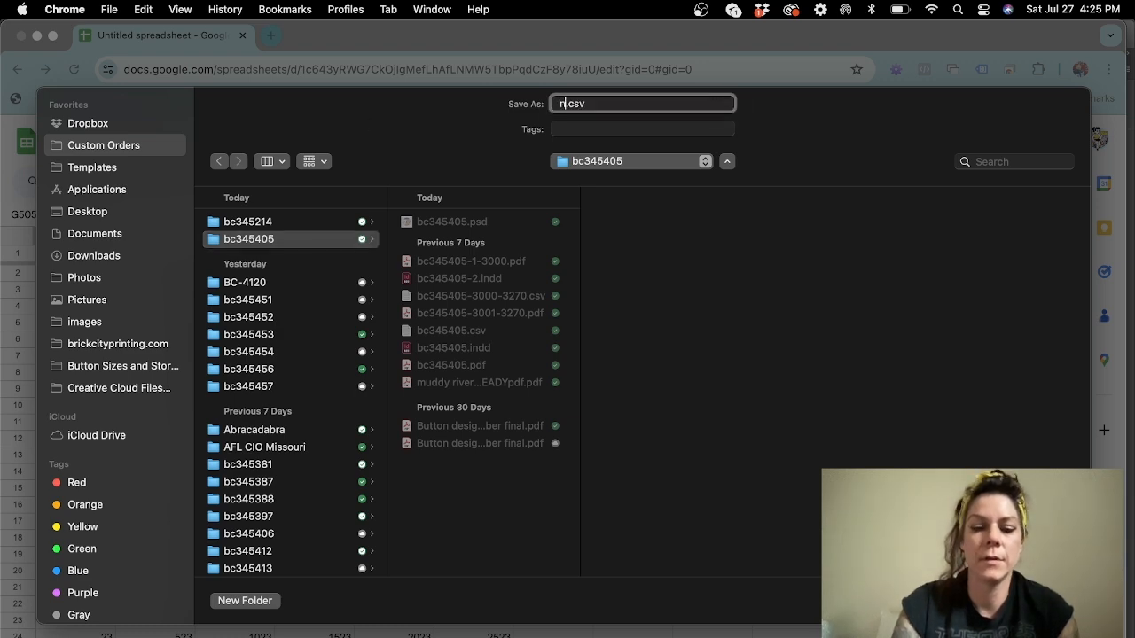
type("umbers")
key("Return")
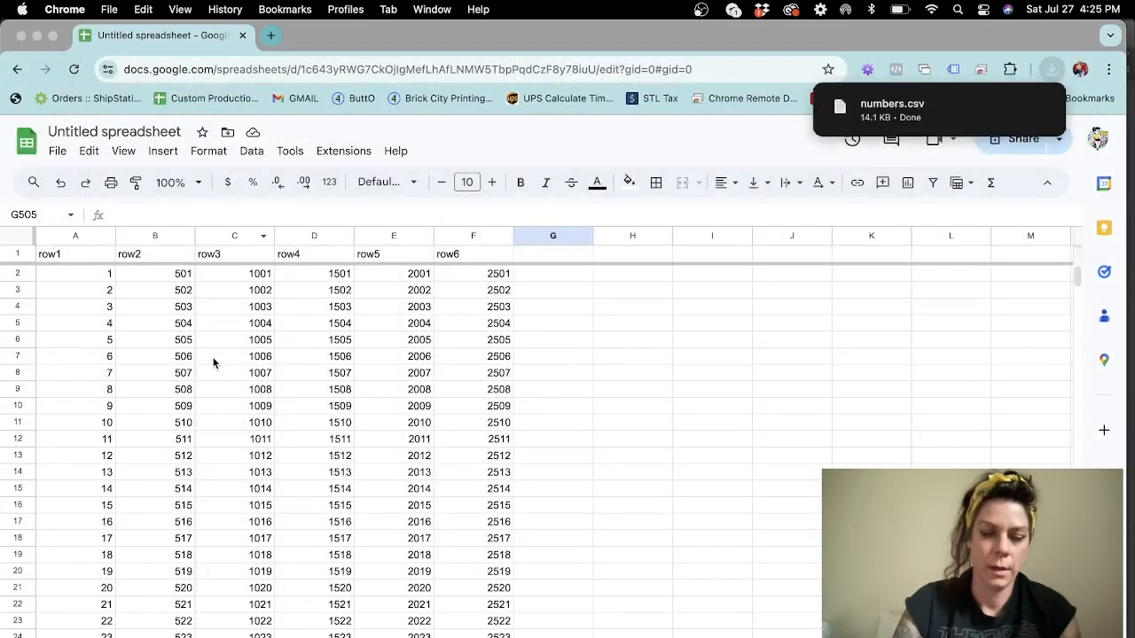
Switch to InDesign and draw a rectangle frame over the blank white number box on the first button of the top row
key("super+Tab")
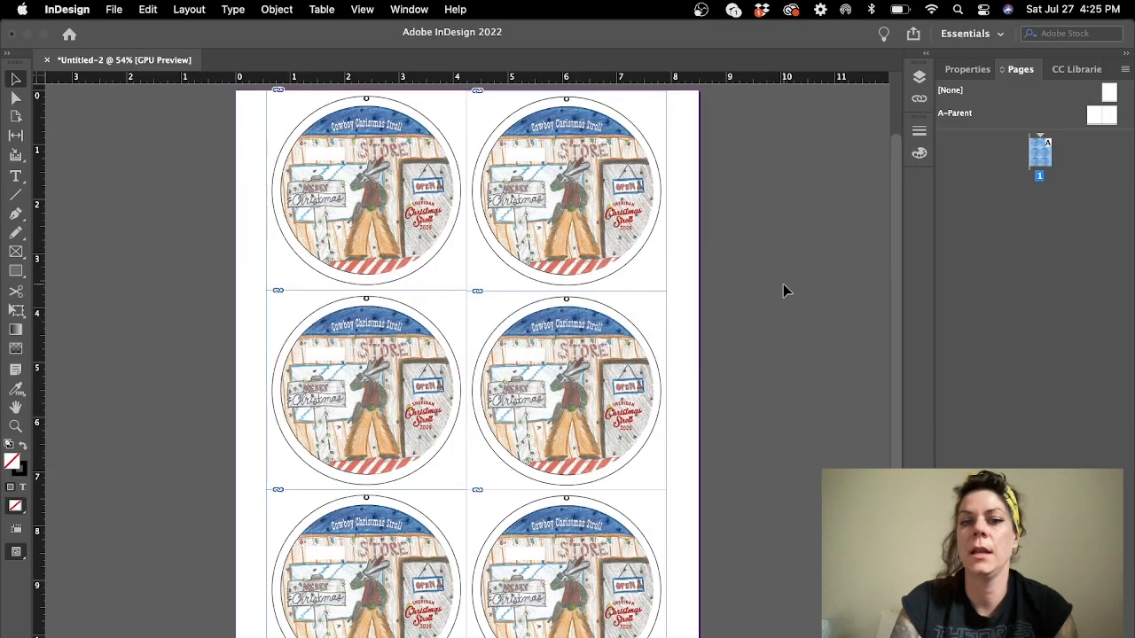
left_click(17, 176)
left_click(16, 425)
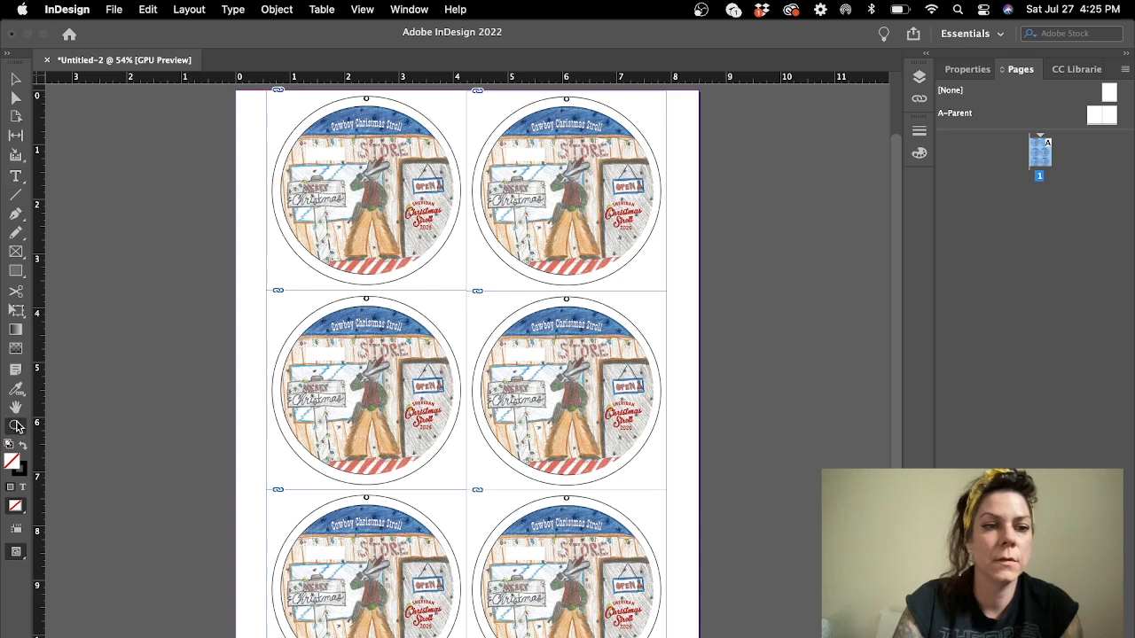
left_click(365, 120)
left_click(430, 293)
left_click(430, 292)
left_click(430, 292)
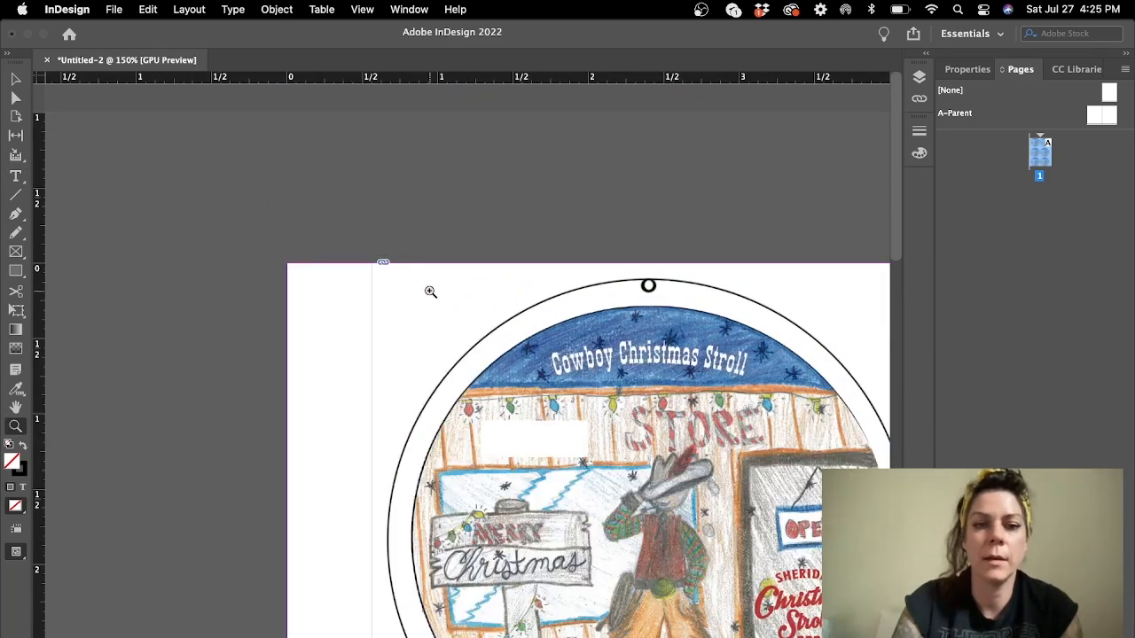
left_click_drag(634, 478, 372, 410)
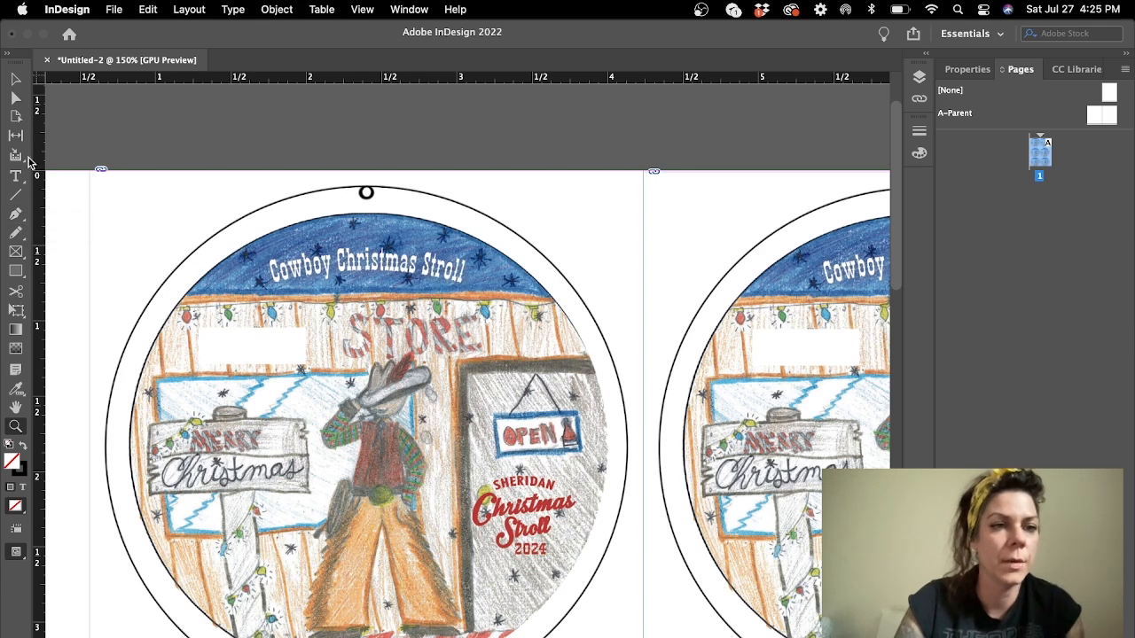
left_click(16, 252)
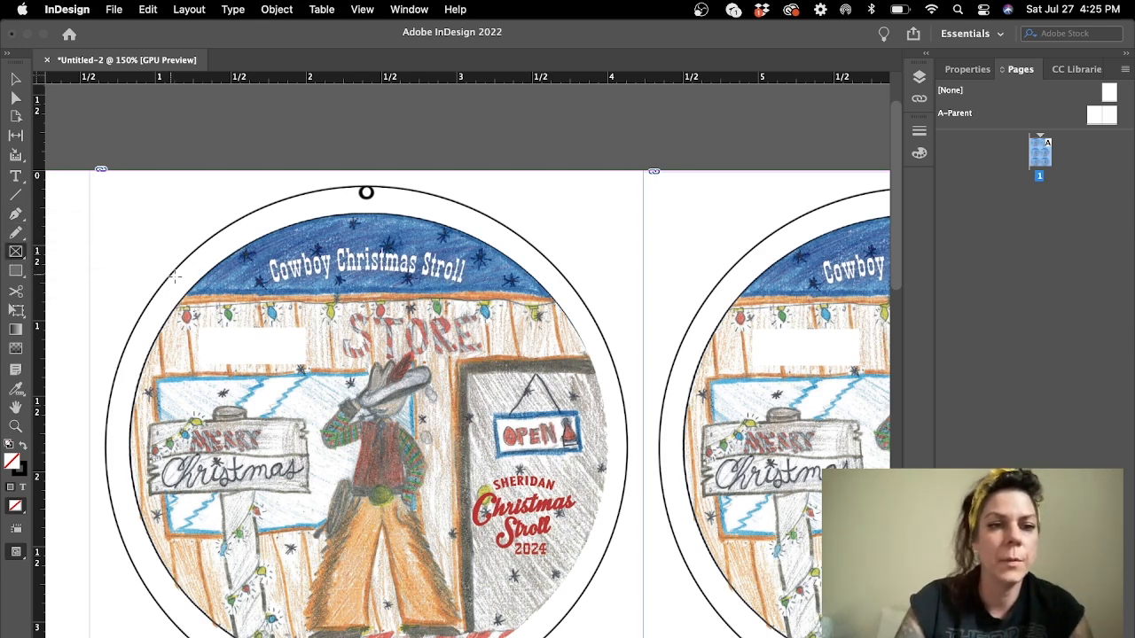
left_click_drag(199, 332, 303, 369)
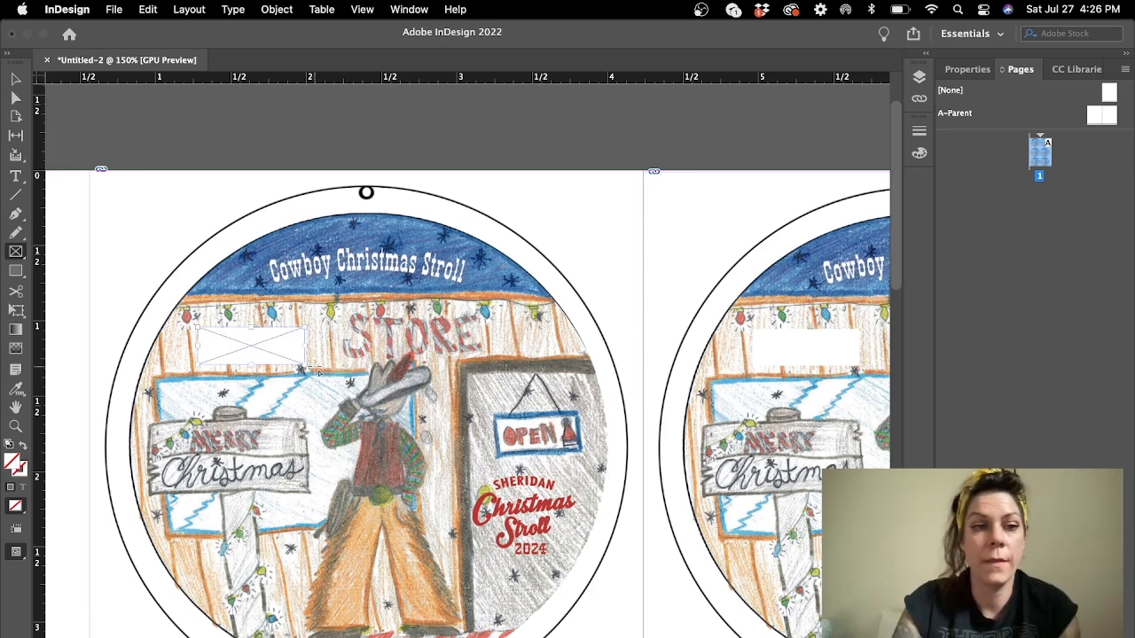
Place a number frame over the blank white box on the second button of the top row
left_click(16, 177)
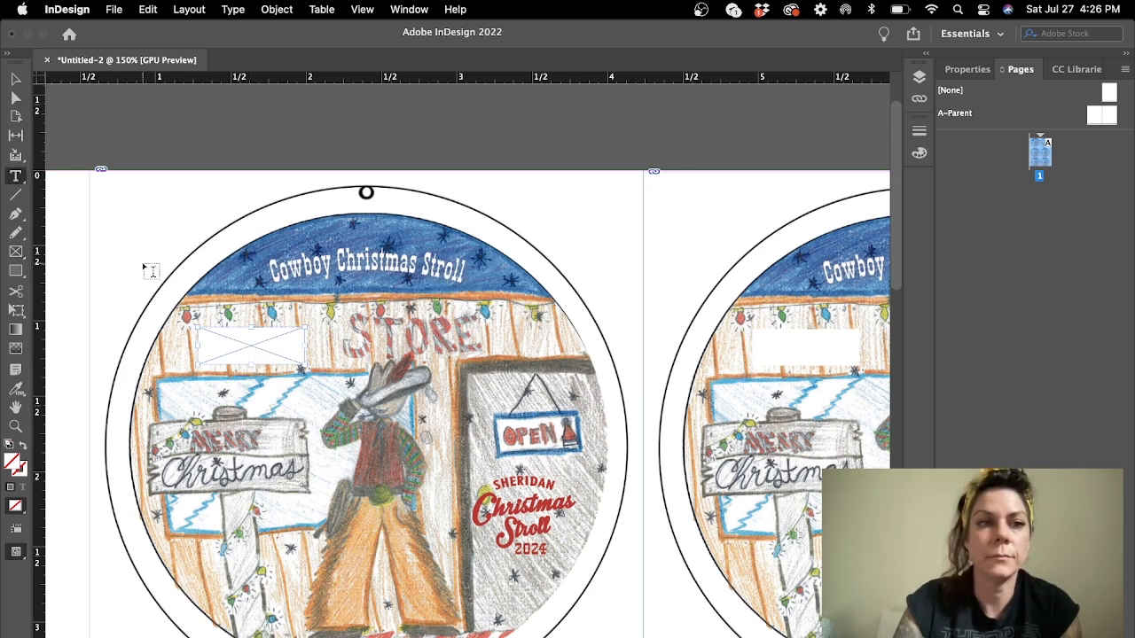
left_click(16, 79)
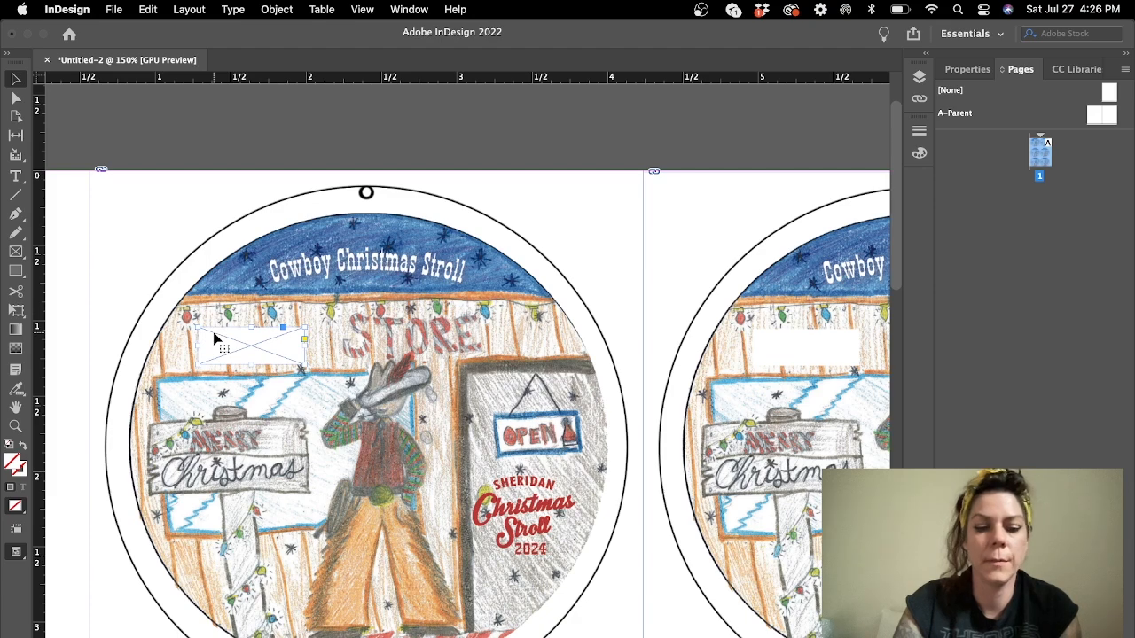
left_click_drag(261, 339, 815, 347)
Place copies of the number frame over the blank white boxes on both buttons of the middle row
scroll(678, 456, "up", 5)
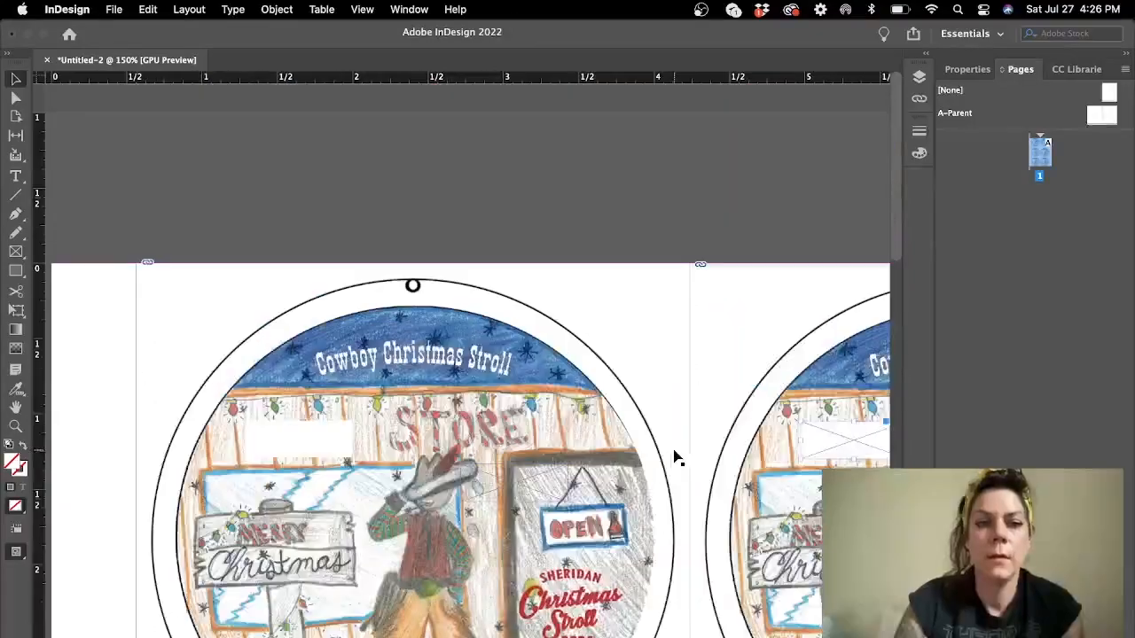
scroll(674, 456, "down", 10)
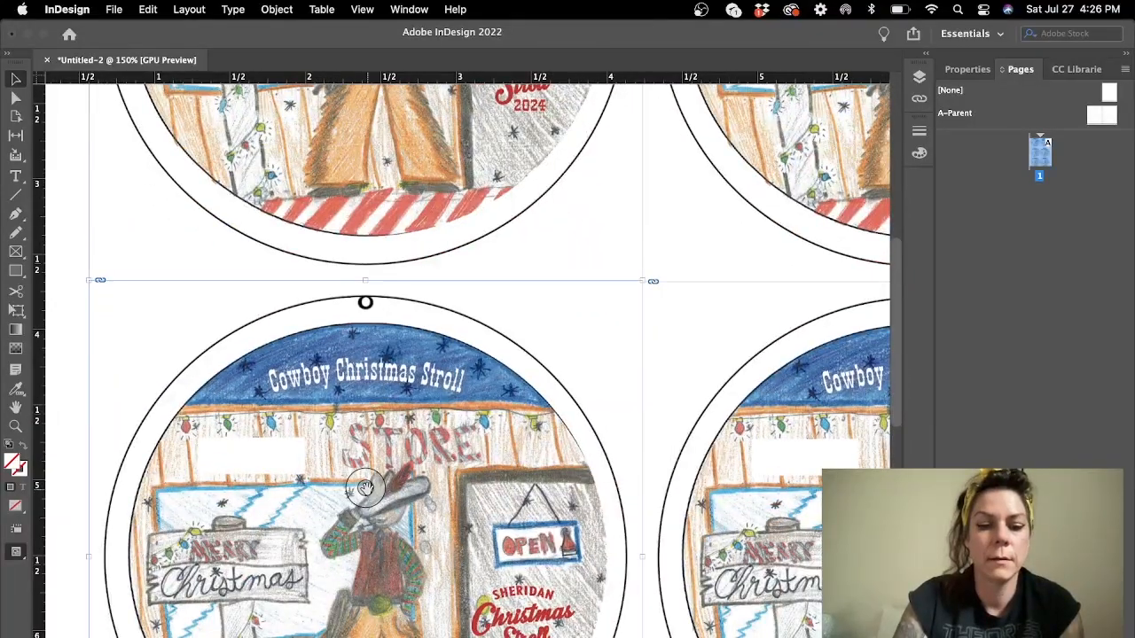
left_click_drag(454, 404, 250, 477)
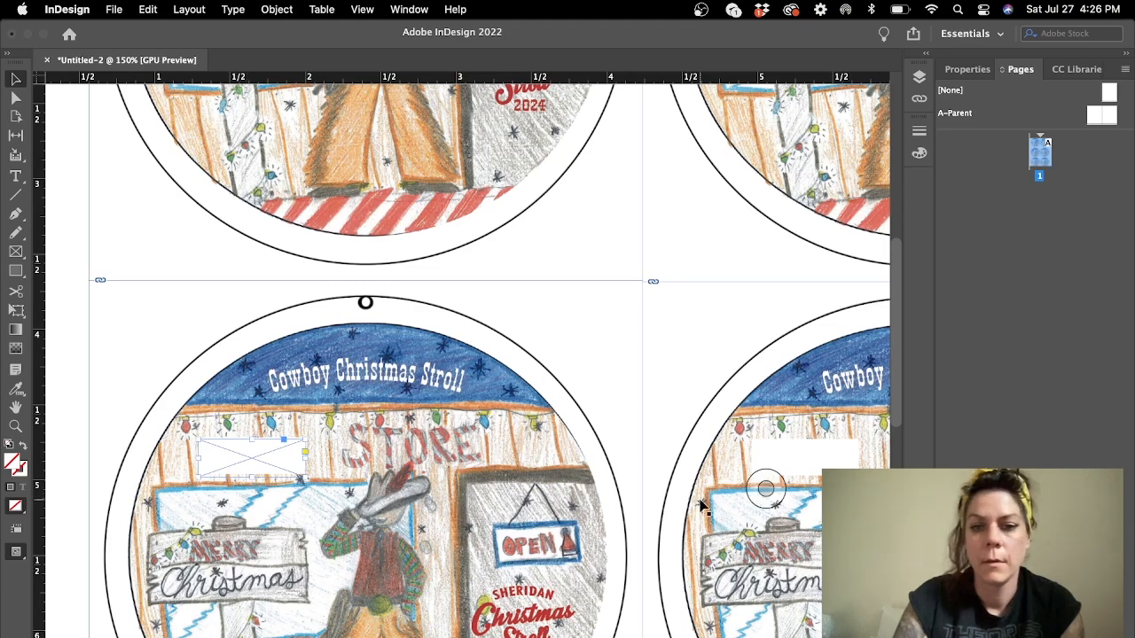
key("super+v")
left_click_drag(504, 411, 836, 477)
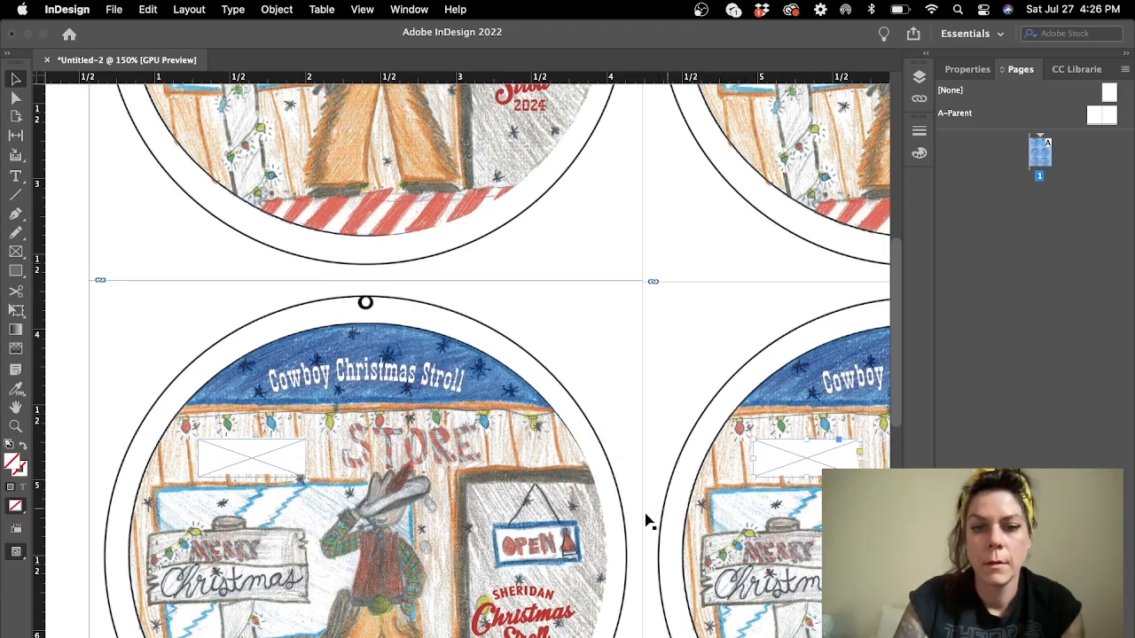
Place copies of the number frame over the blank white boxes on both buttons of the bottom row
scroll(641, 519, "up", 2)
scroll(641, 520, "down", 4)
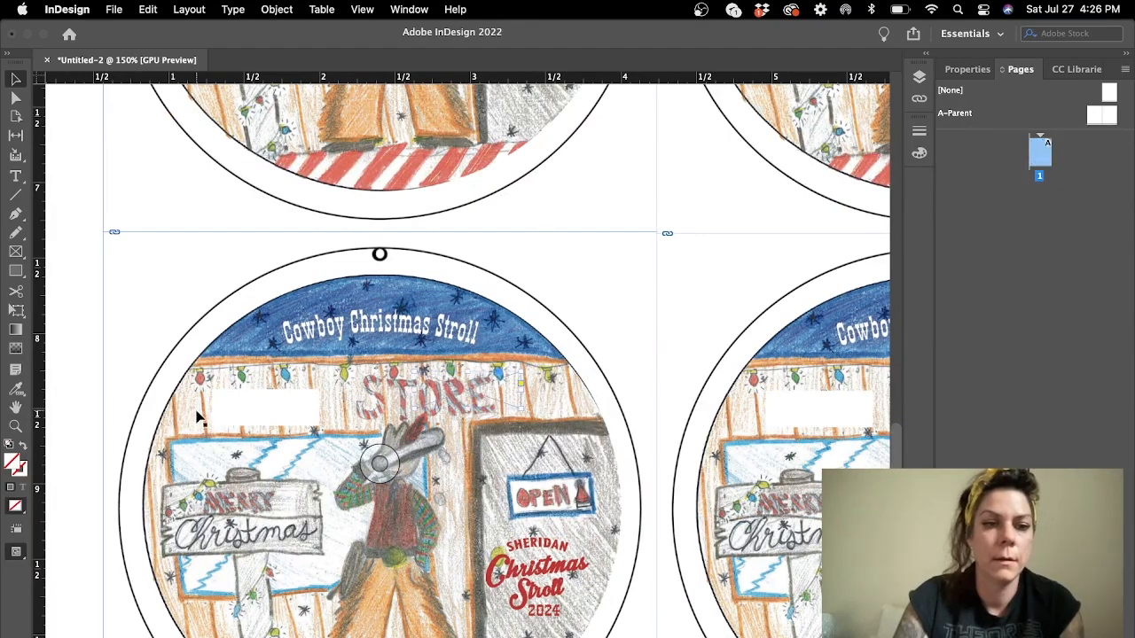
left_click_drag(528, 377, 316, 410)
scroll(772, 464, "right", 3)
scroll(773, 464, "down", 2)
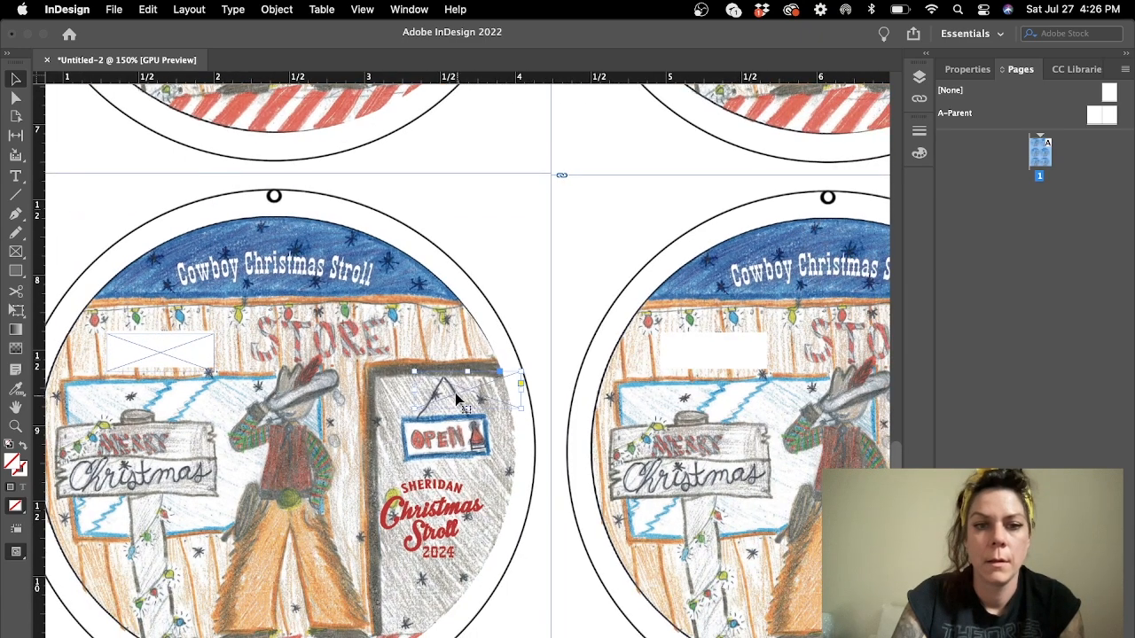
left_click_drag(455, 393, 701, 364)
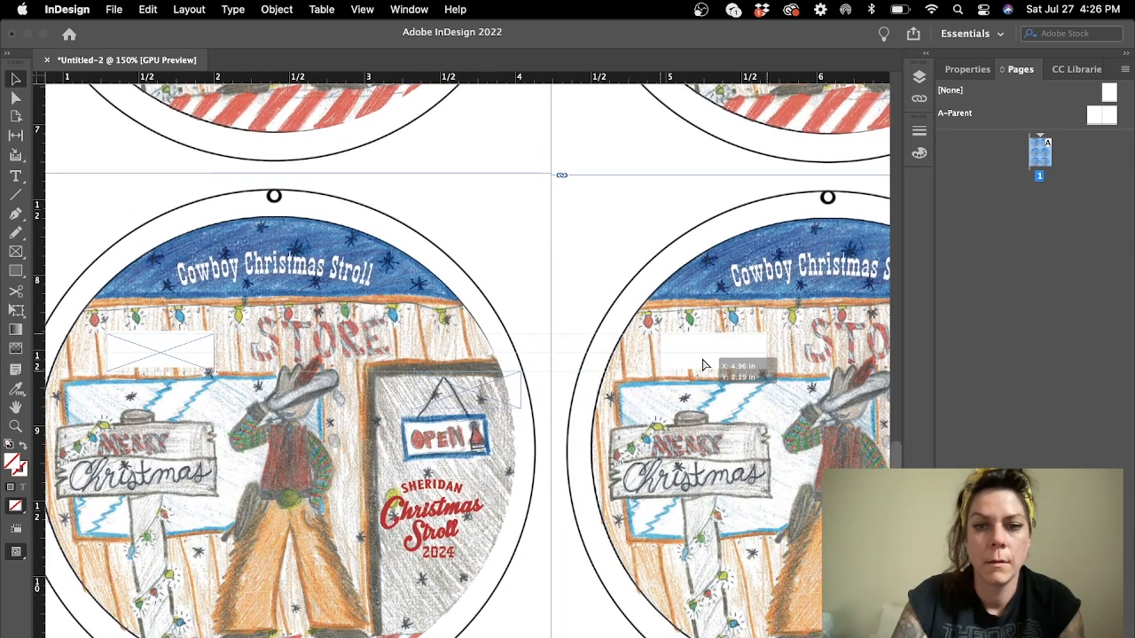
scroll(533, 449, "down", 5)
scroll(532, 449, "up", 2)
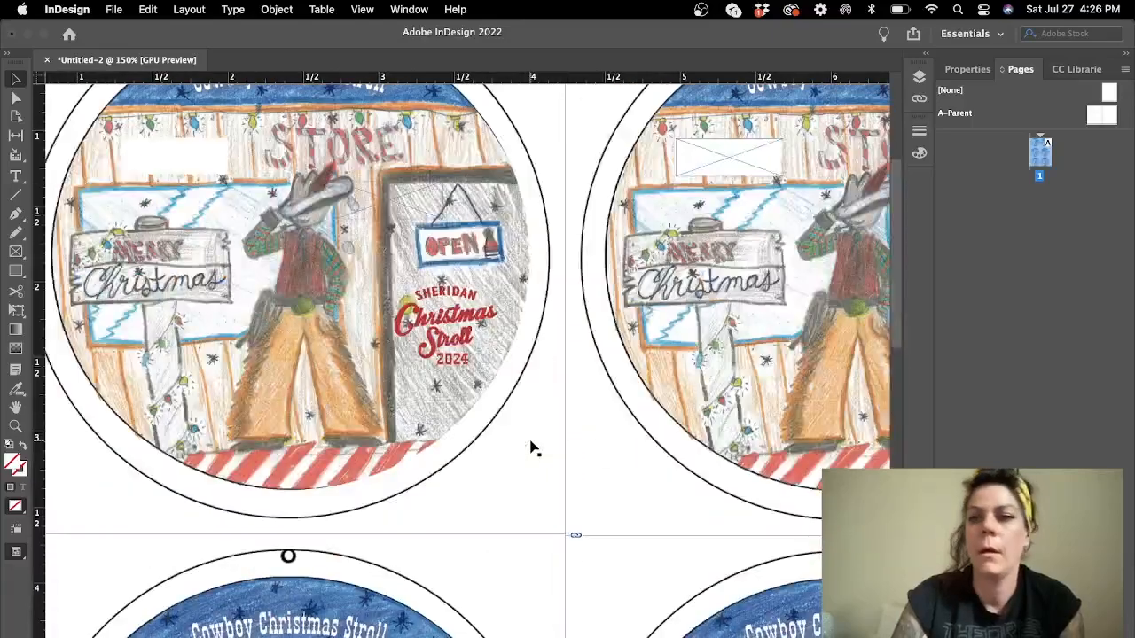
Show the Data Merge panel and park it over the Pages panel
left_click_drag(1020, 505, 1013, 100)
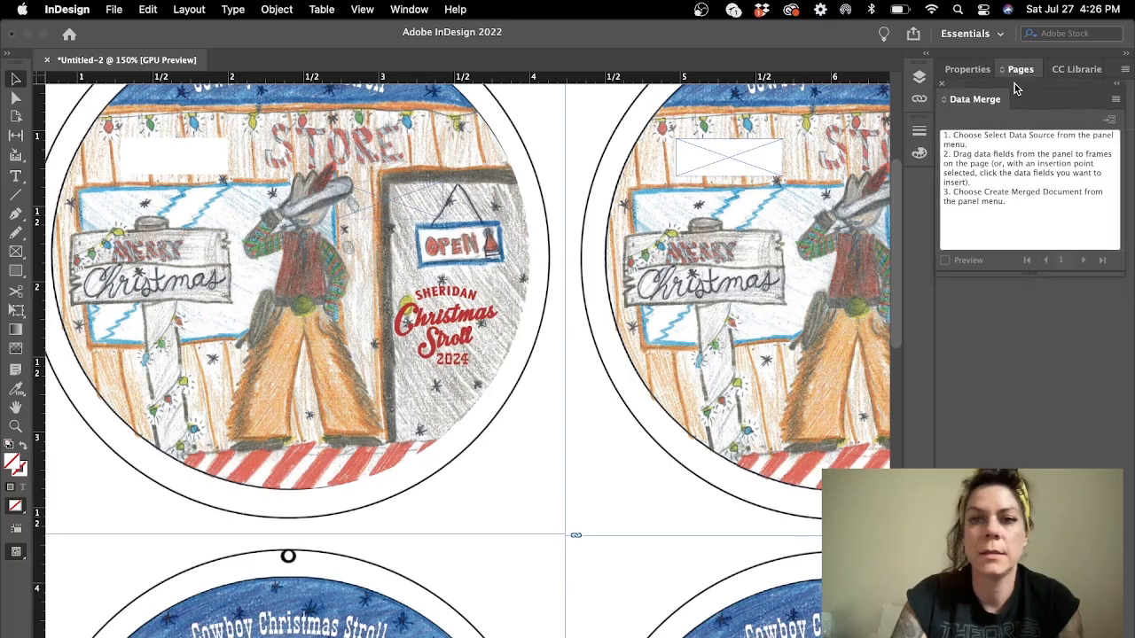
left_click(409, 10)
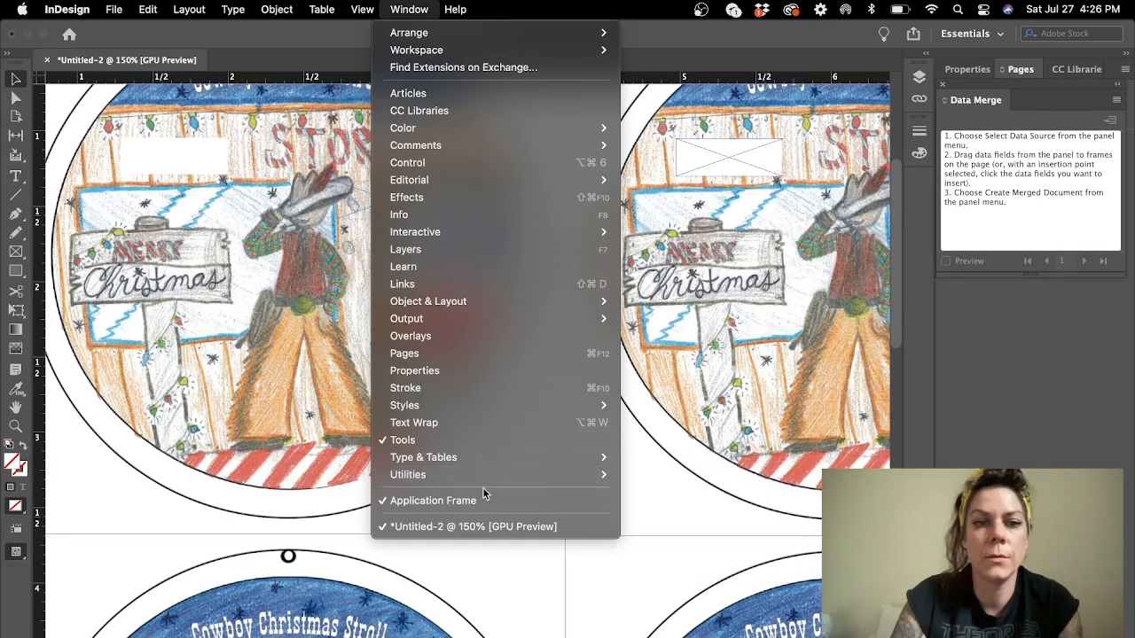
mouse_move(499, 483)
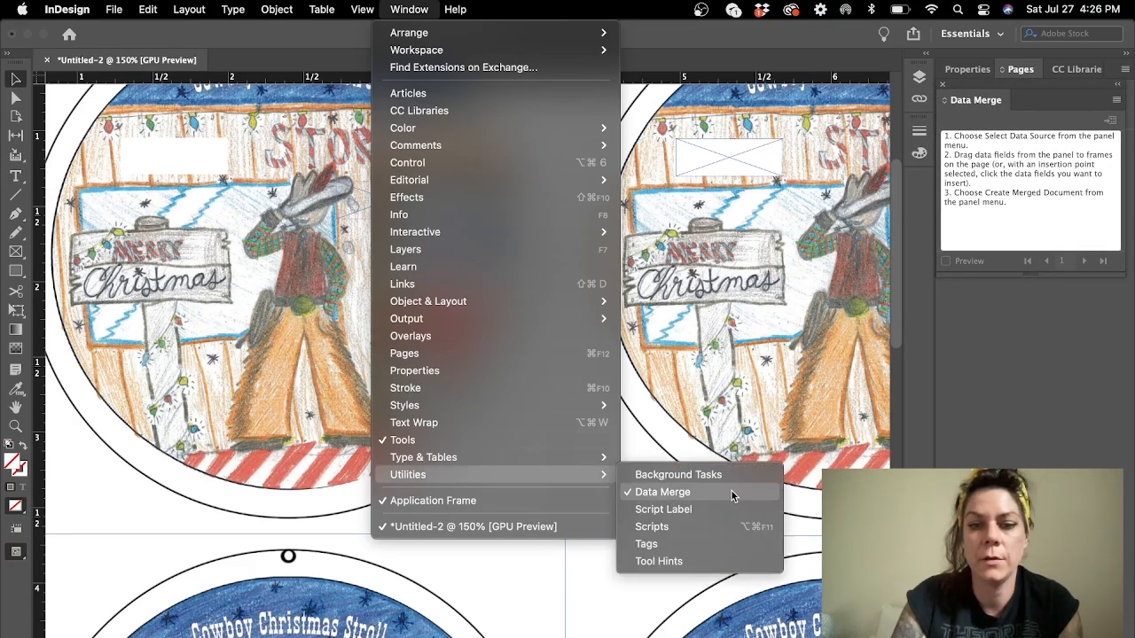
left_click(1022, 412)
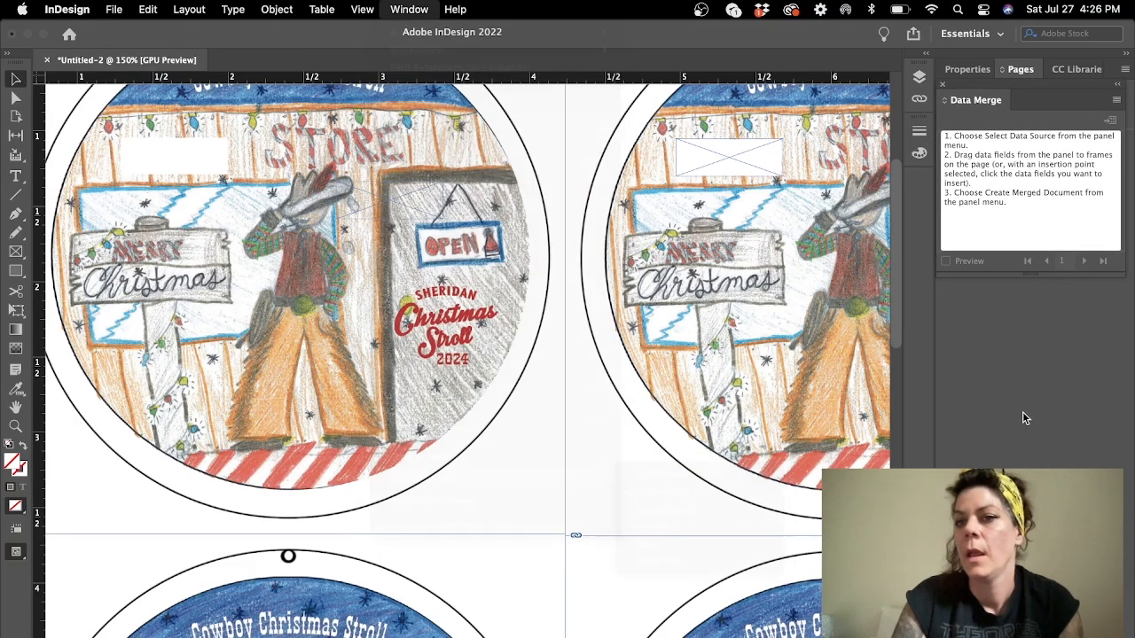
Load numbers.csv from the second of today's order folders in Custom Orders as the data merge source
left_click(1117, 102)
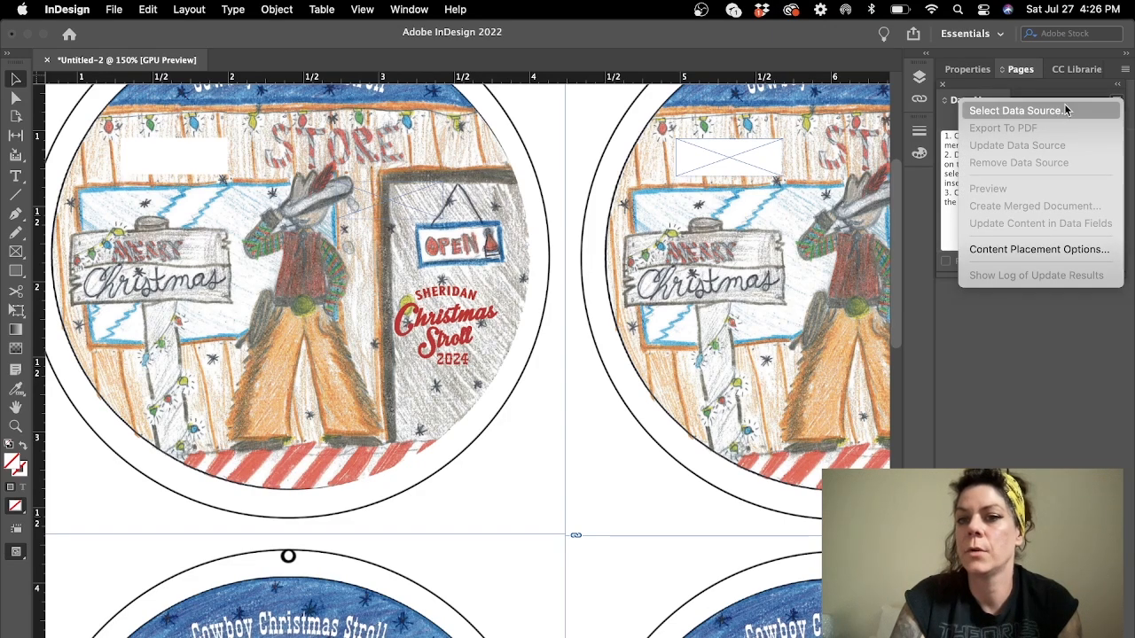
left_click(1019, 110)
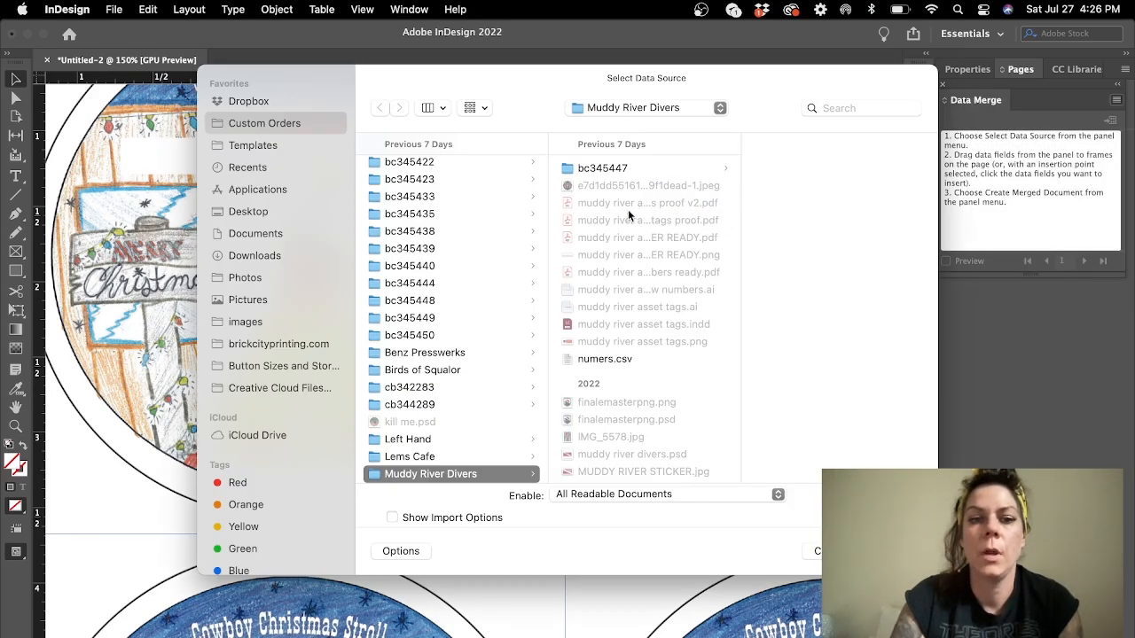
scroll(461, 212, "up", 10)
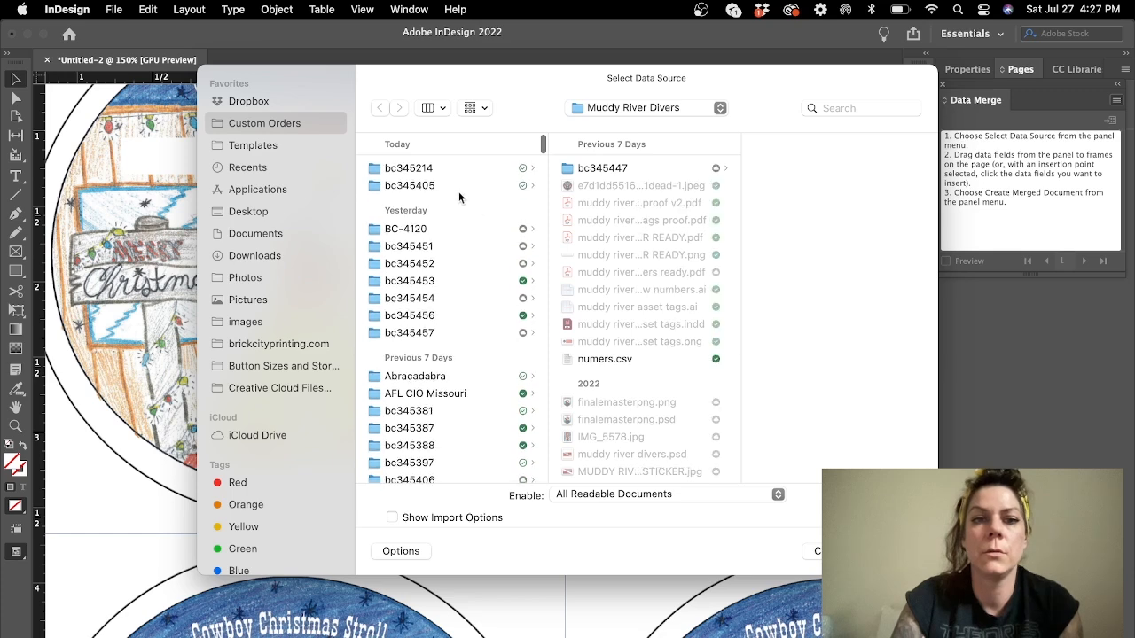
left_click(438, 167)
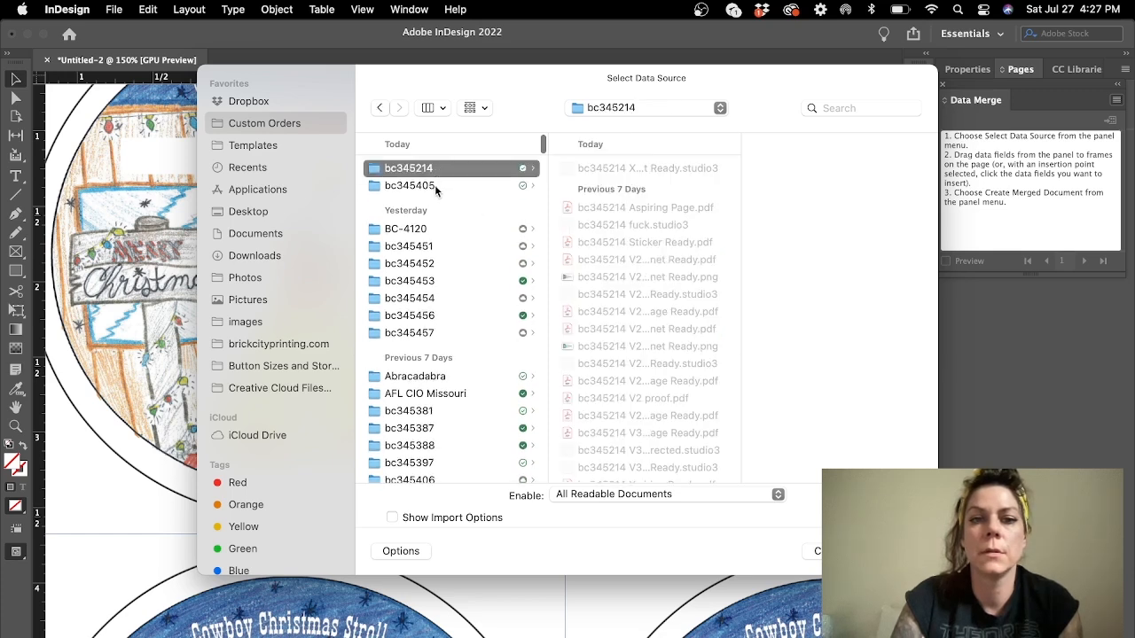
left_click(436, 185)
left_click(676, 185)
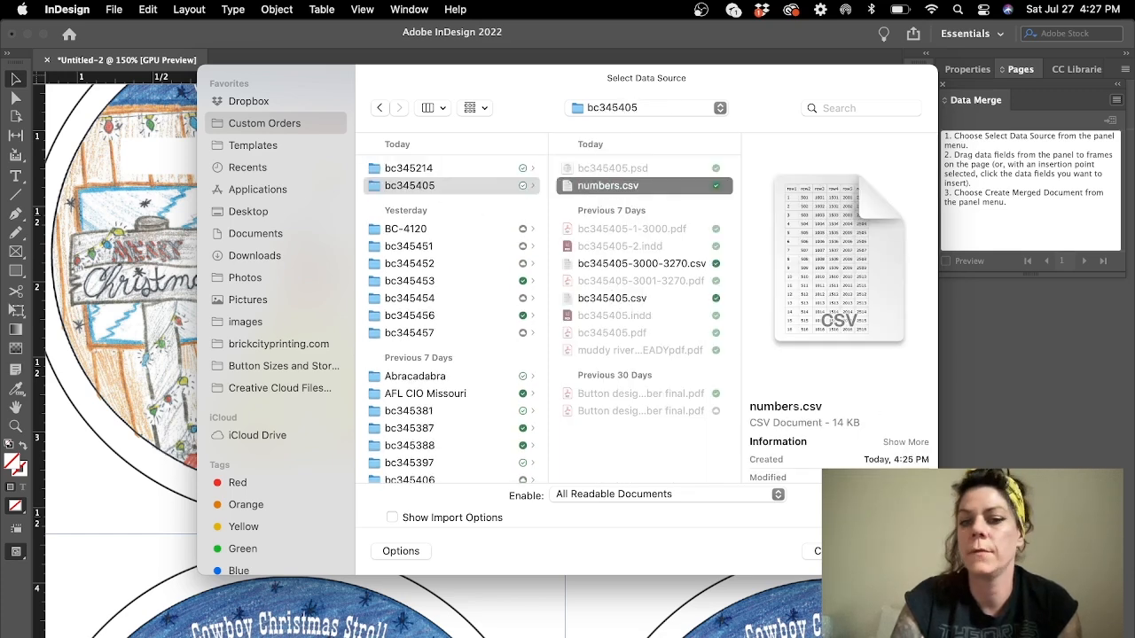
left_click(899, 551)
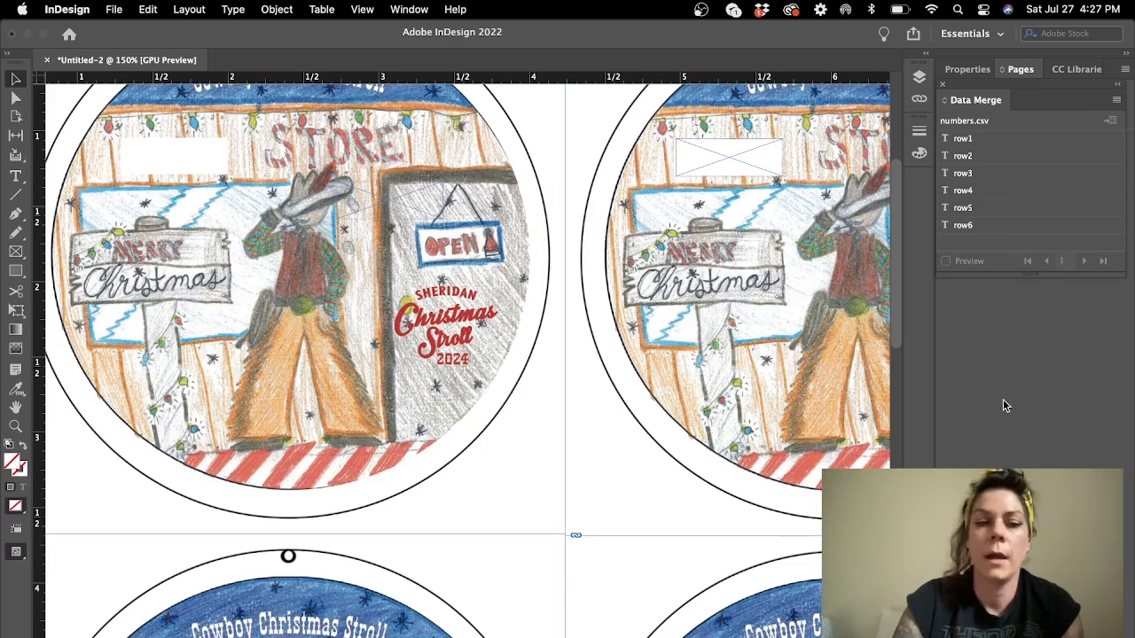
scroll(510, 391, "up", 10)
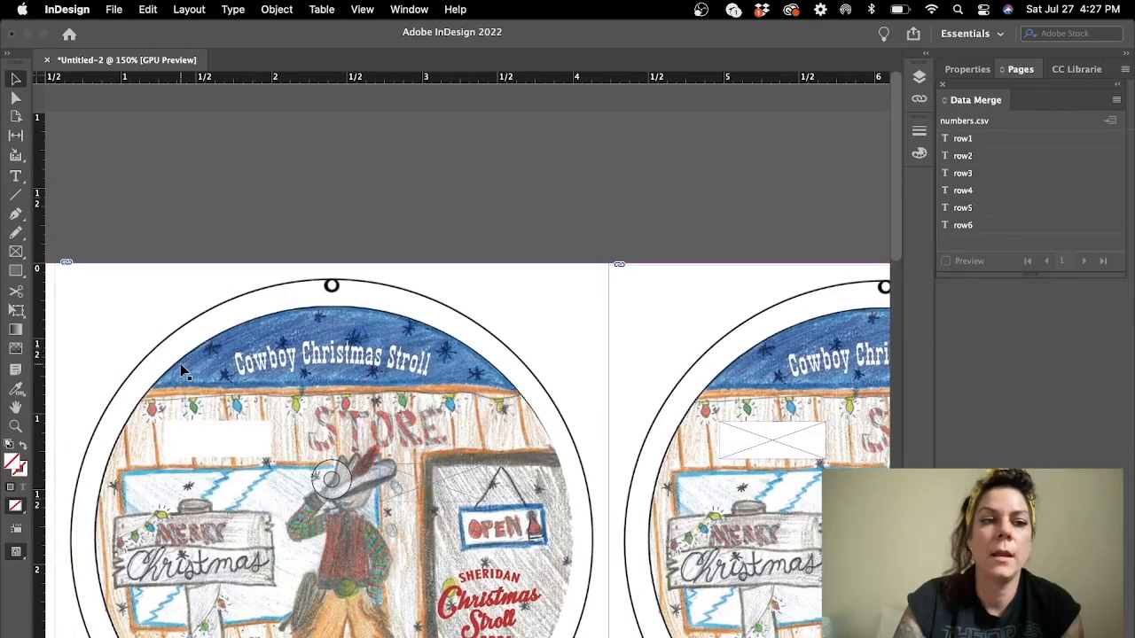
left_click(15, 177)
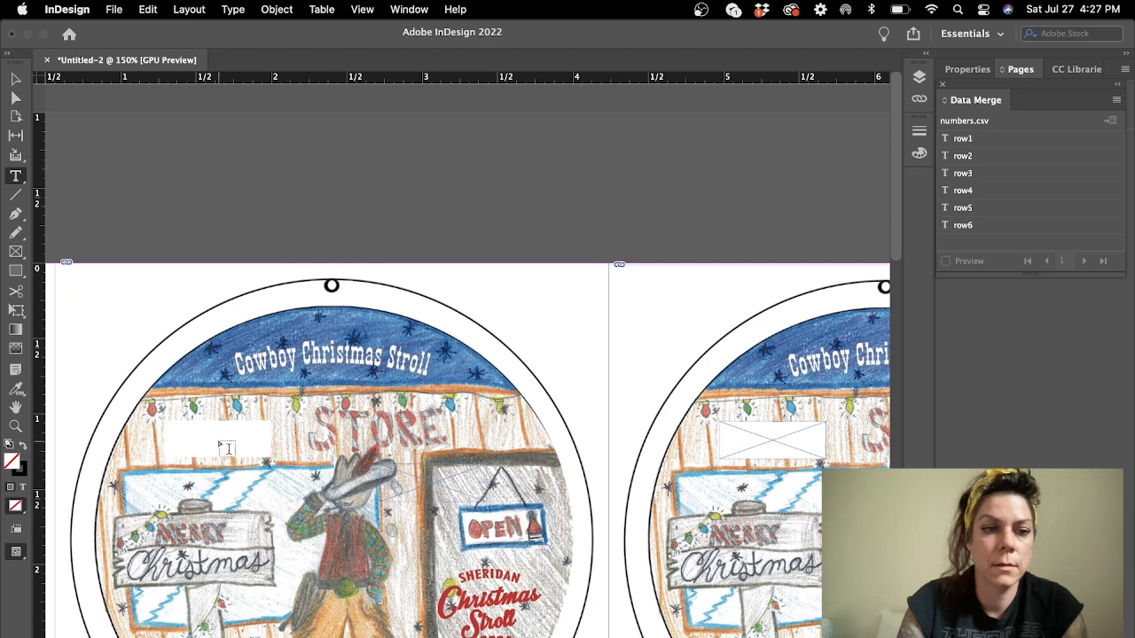
left_click(15, 79)
left_click(213, 450)
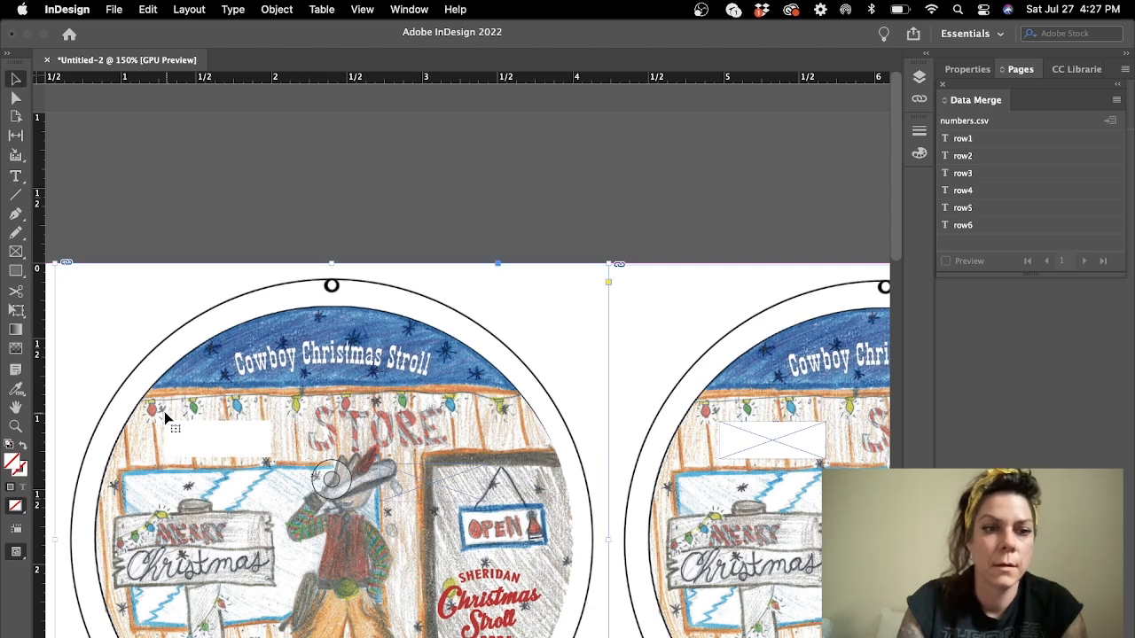
left_click_drag(165, 426, 203, 433)
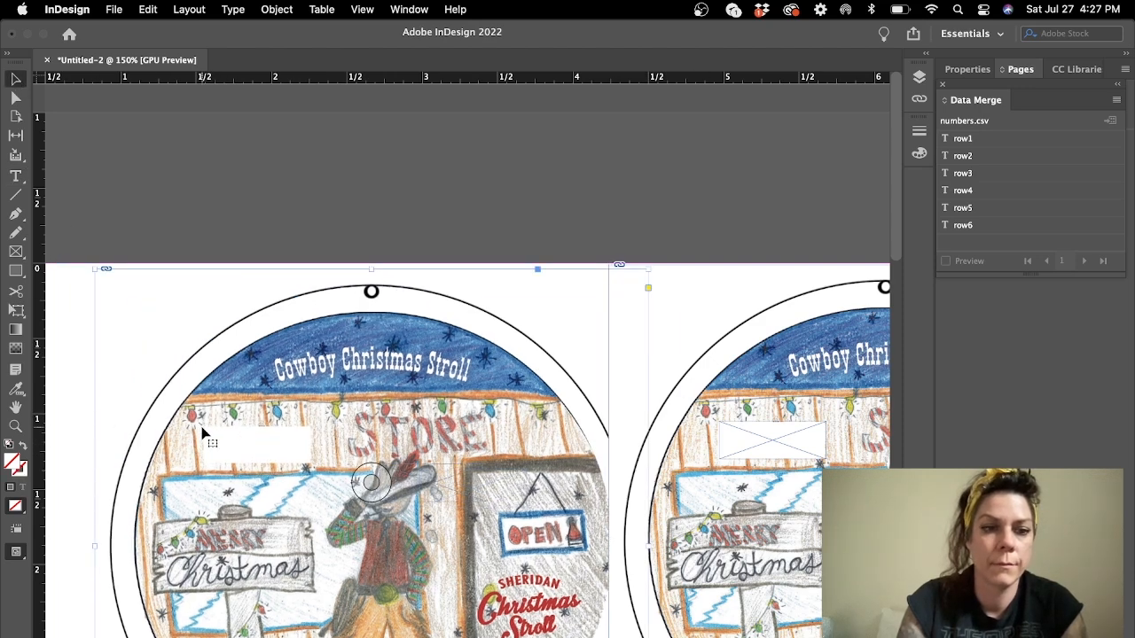
key("super+z")
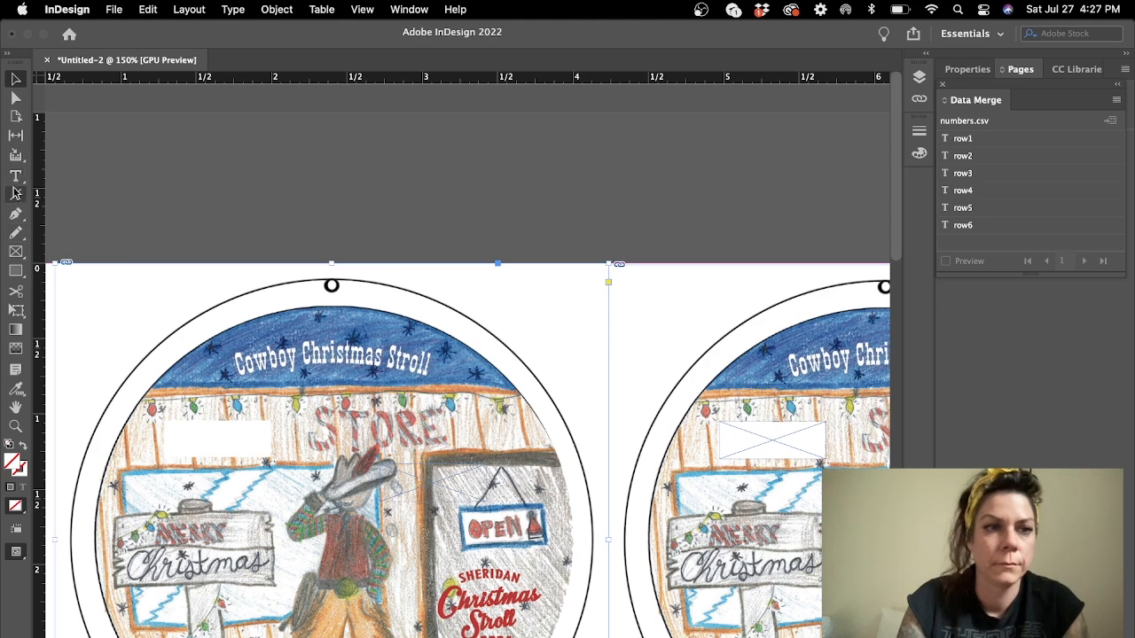
left_click(15, 176)
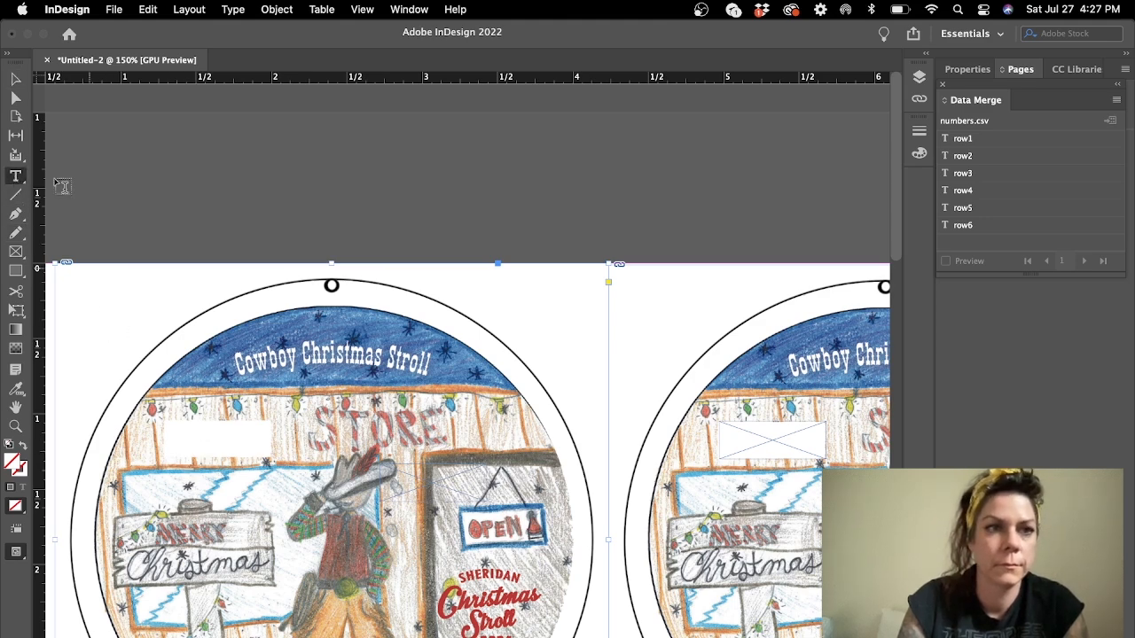
left_click(15, 79)
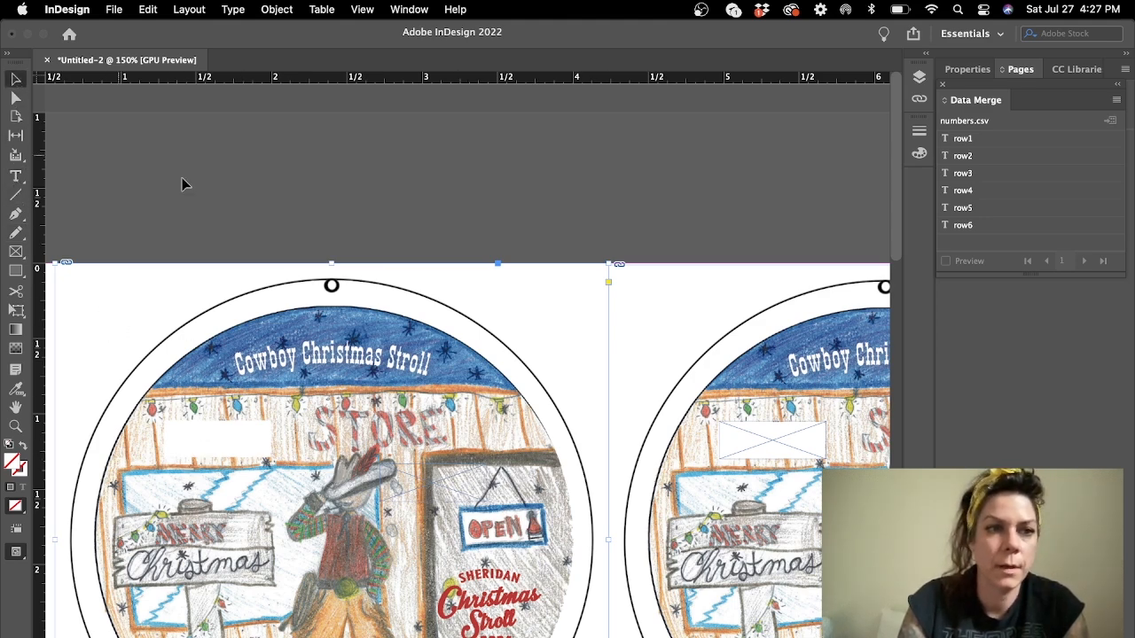
Paste a copy of the number frame and align it over the blank white box on the first button of the top row
left_click(789, 449)
key("super+v")
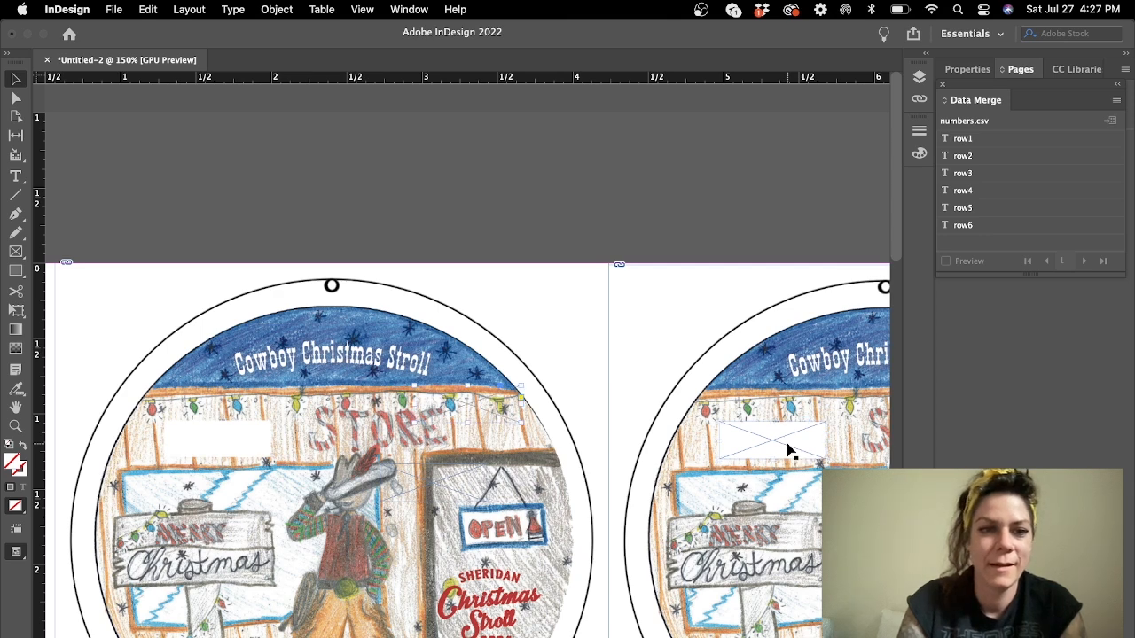
left_click_drag(435, 429, 198, 464)
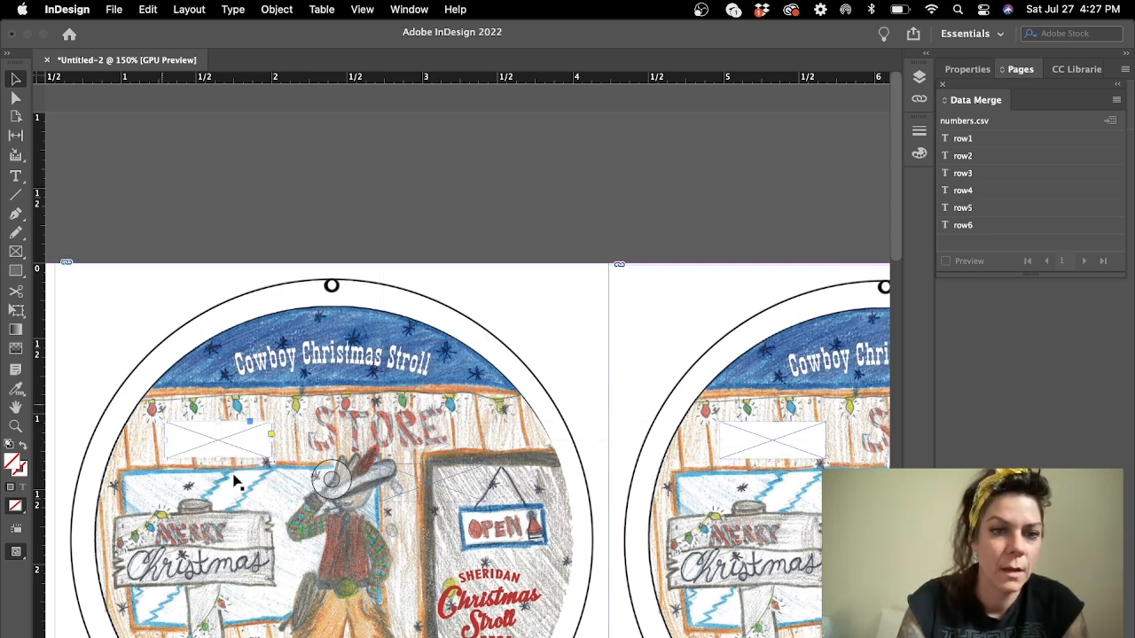
key("Left")
key("Up")
key("Left")
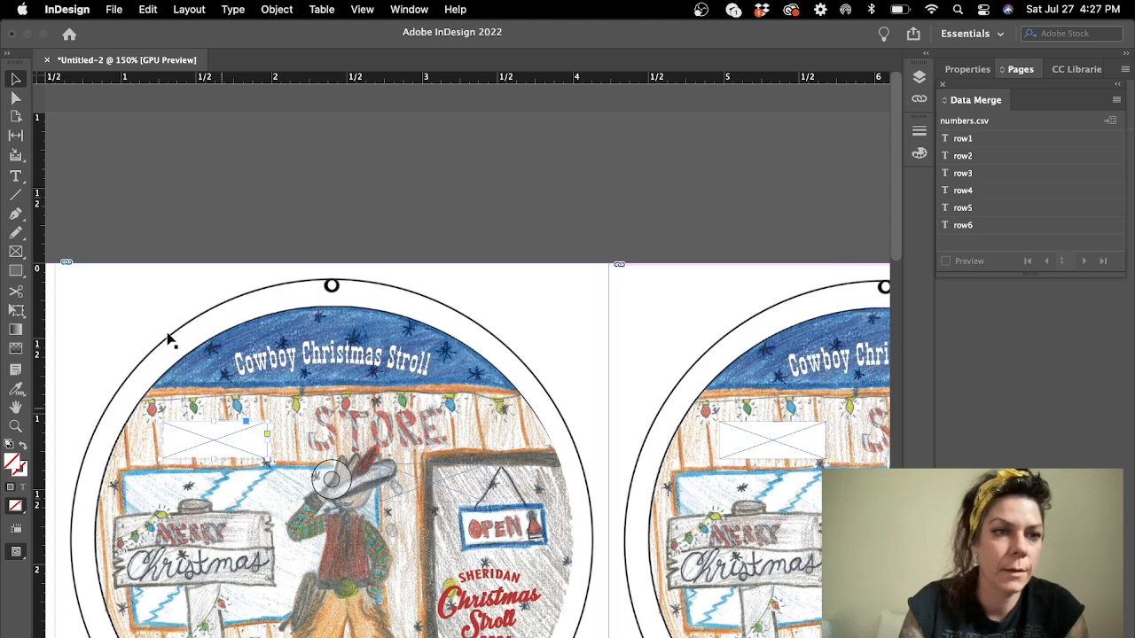
Enter the placeholder number 1 in the first button's frame and set its font to Handwriting
left_click(15, 176)
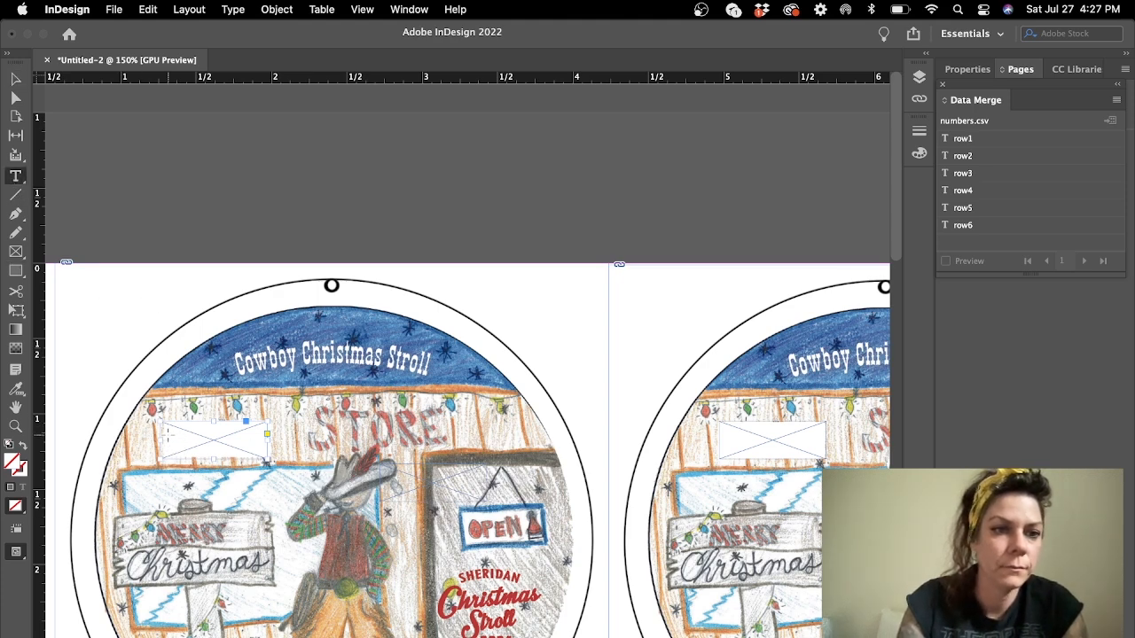
left_click(169, 434)
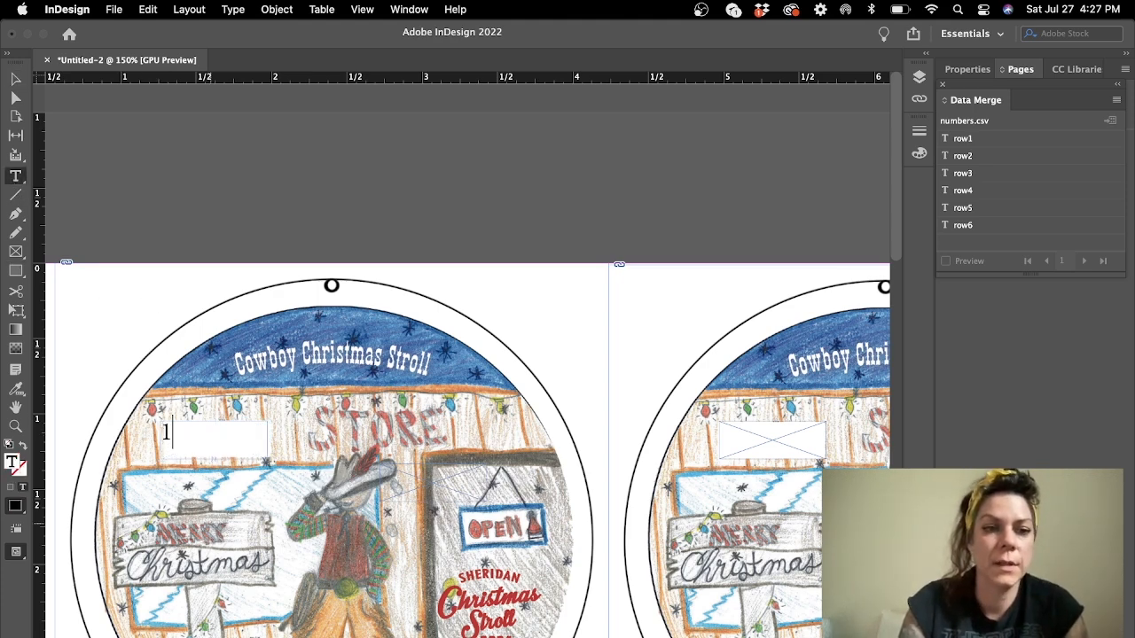
double_click(166, 433)
left_click(409, 9)
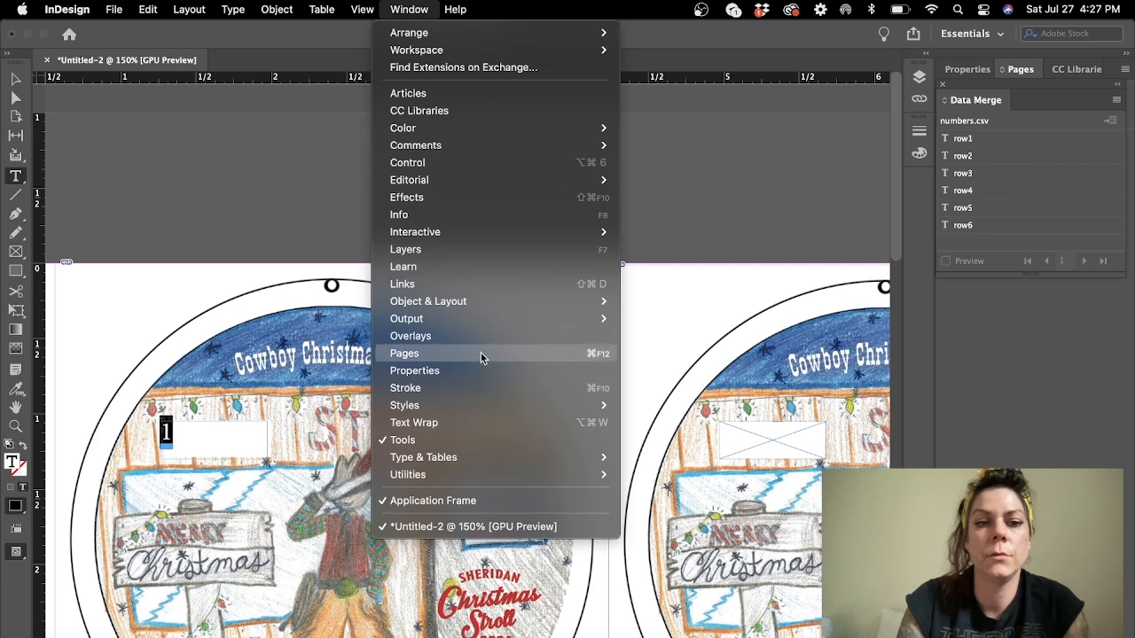
mouse_move(498, 467)
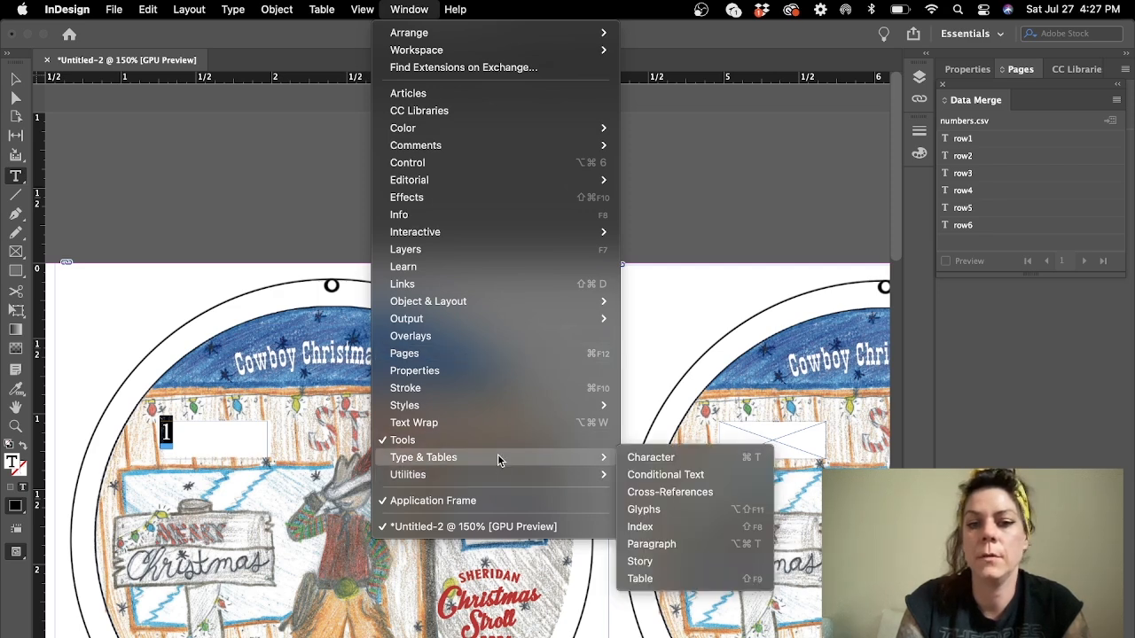
left_click(713, 457)
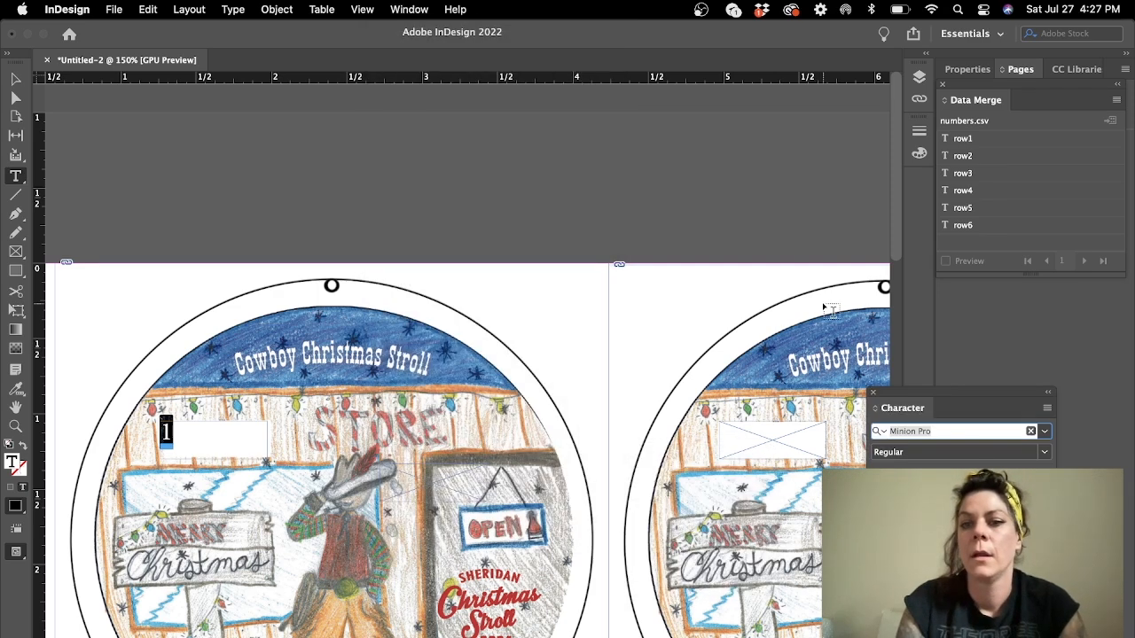
left_click(1044, 432)
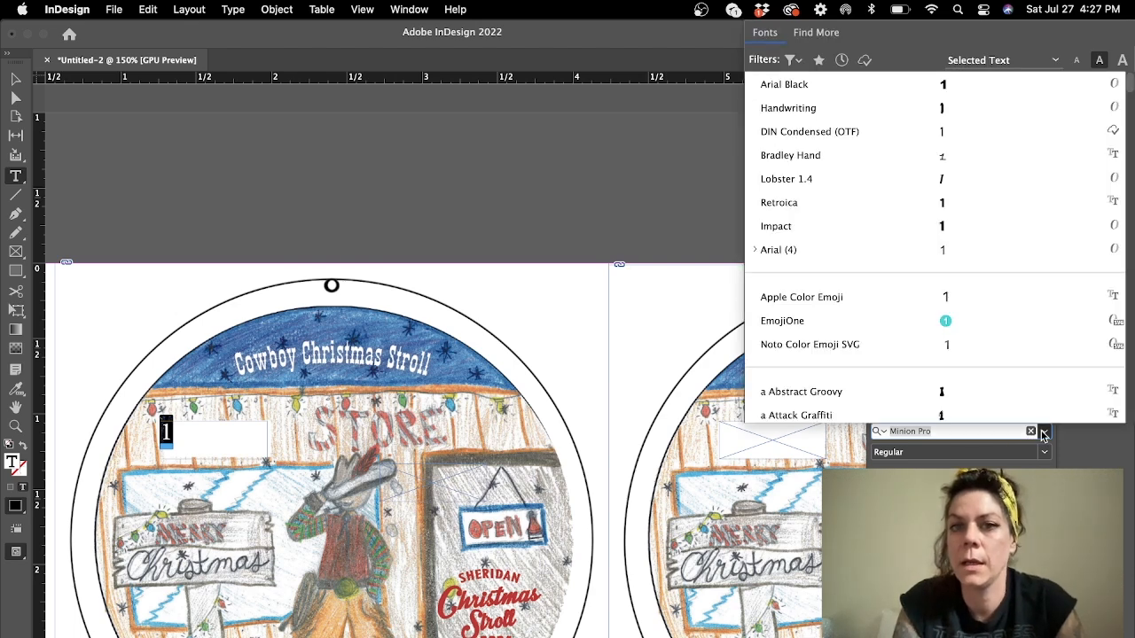
left_click(846, 108)
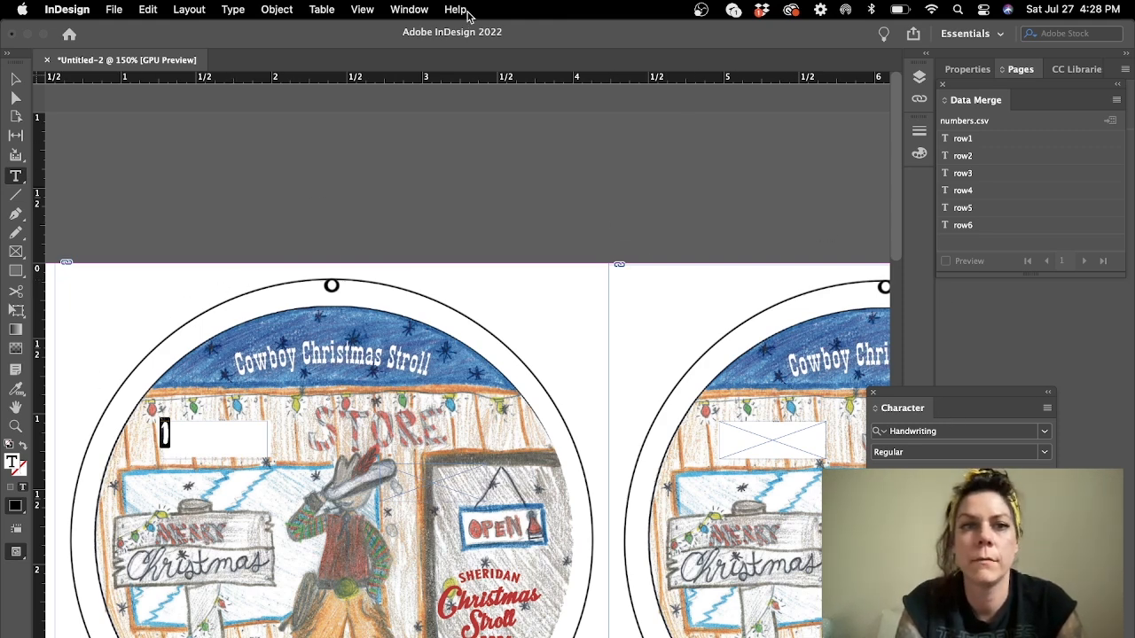
Centre-align the placeholder number in the first button's frame
left_click(409, 10)
mouse_move(494, 456)
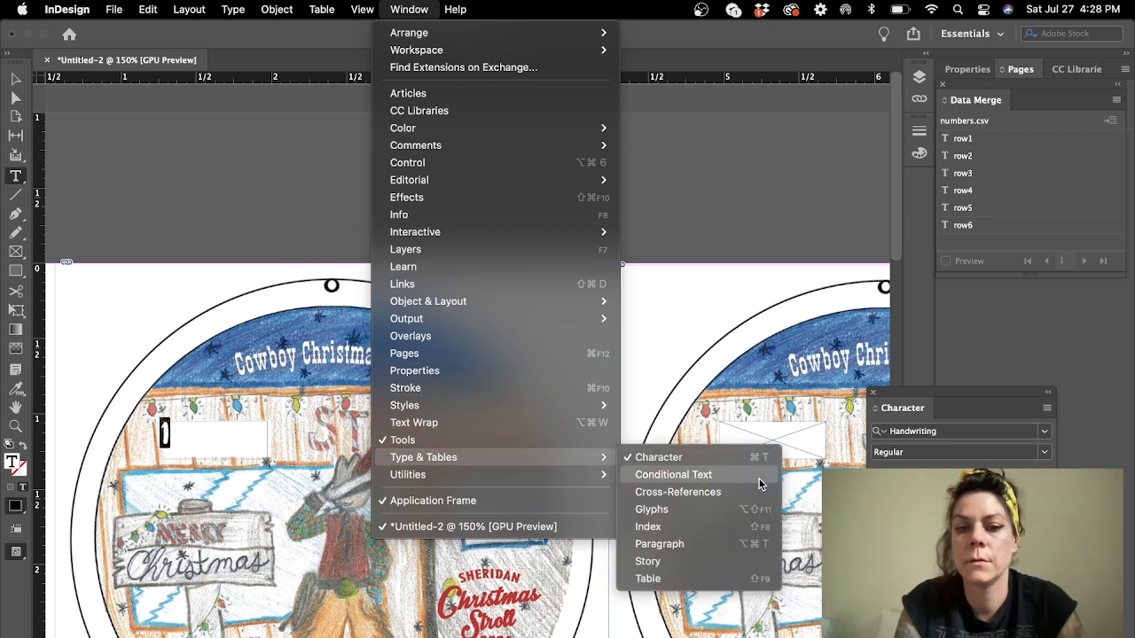
left_click(725, 543)
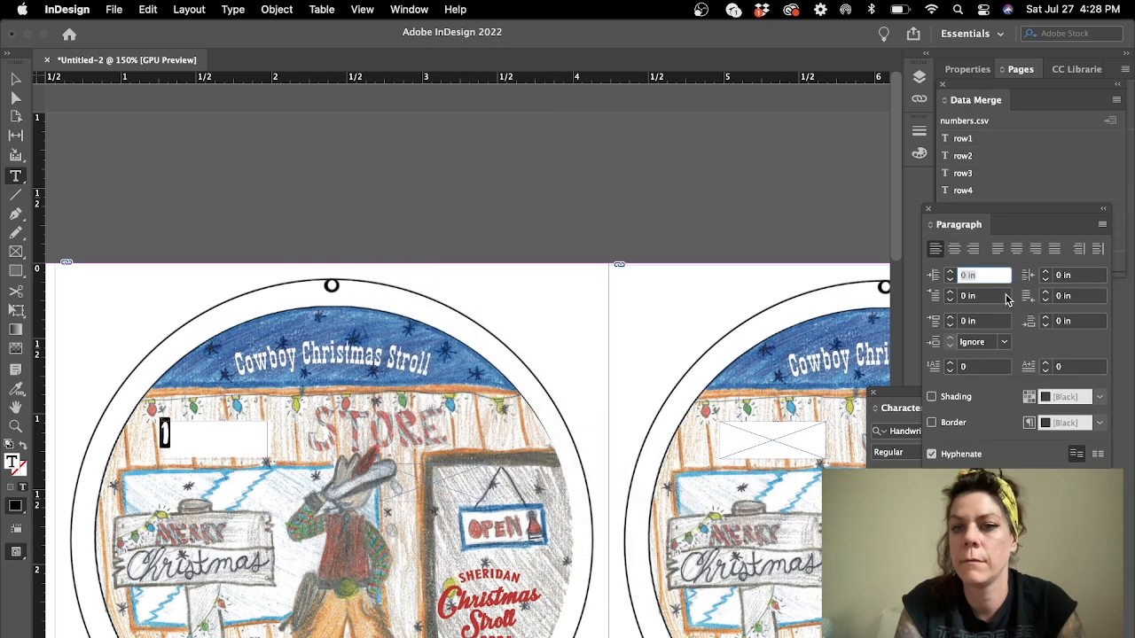
left_click(955, 250)
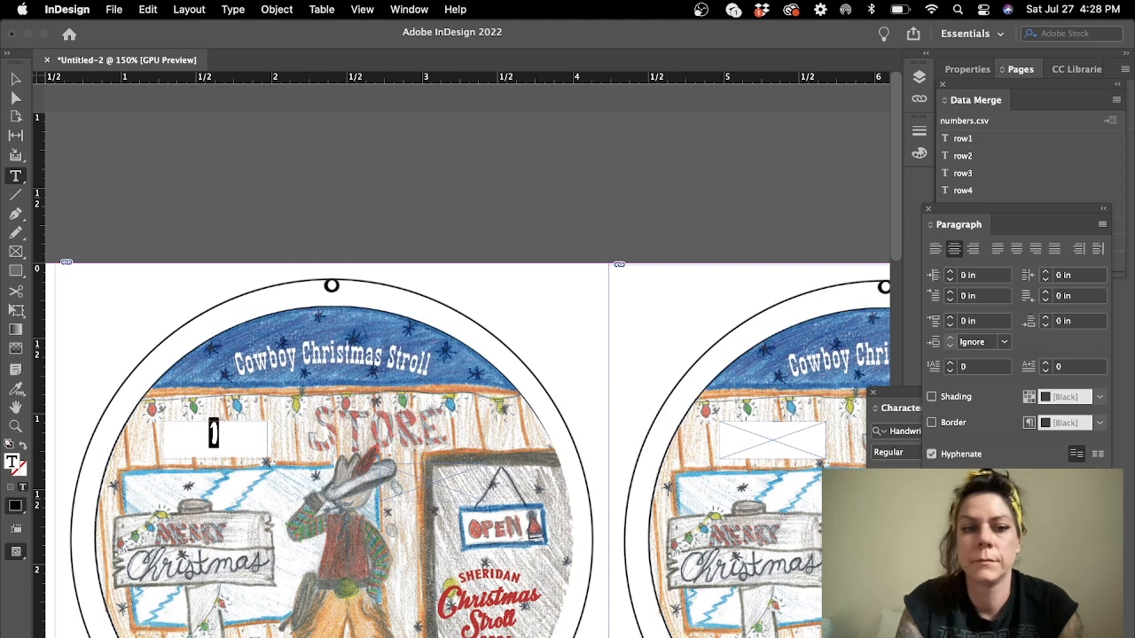
left_click(16, 79)
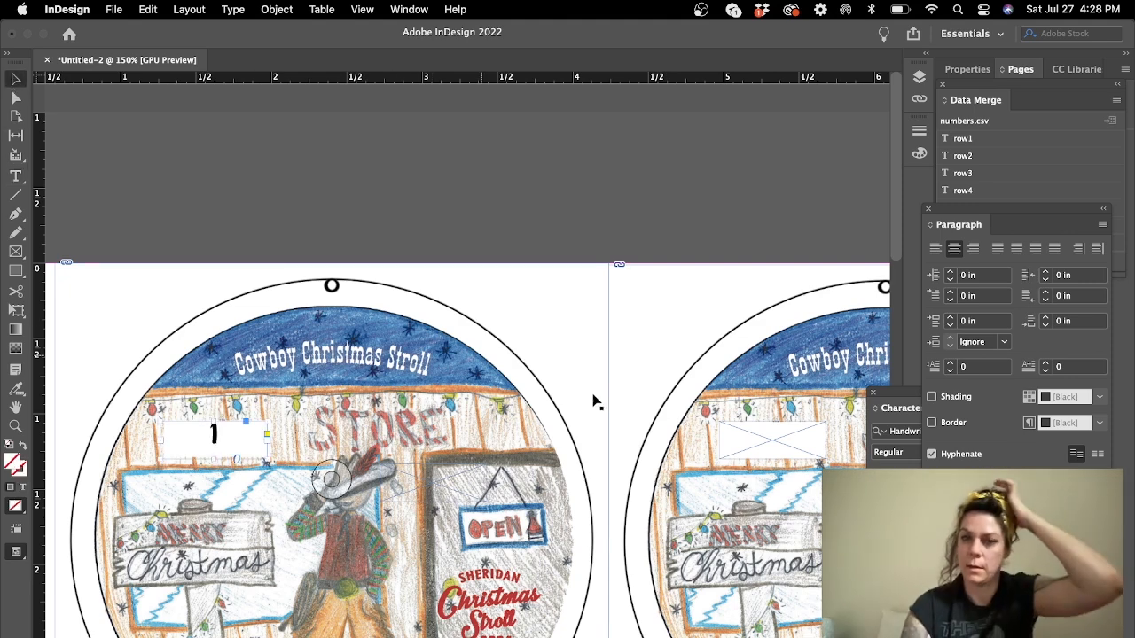
Close the Paragraph and Character panels and replace the placeholder 1 in the first button's frame with the row1 field
left_click(929, 210)
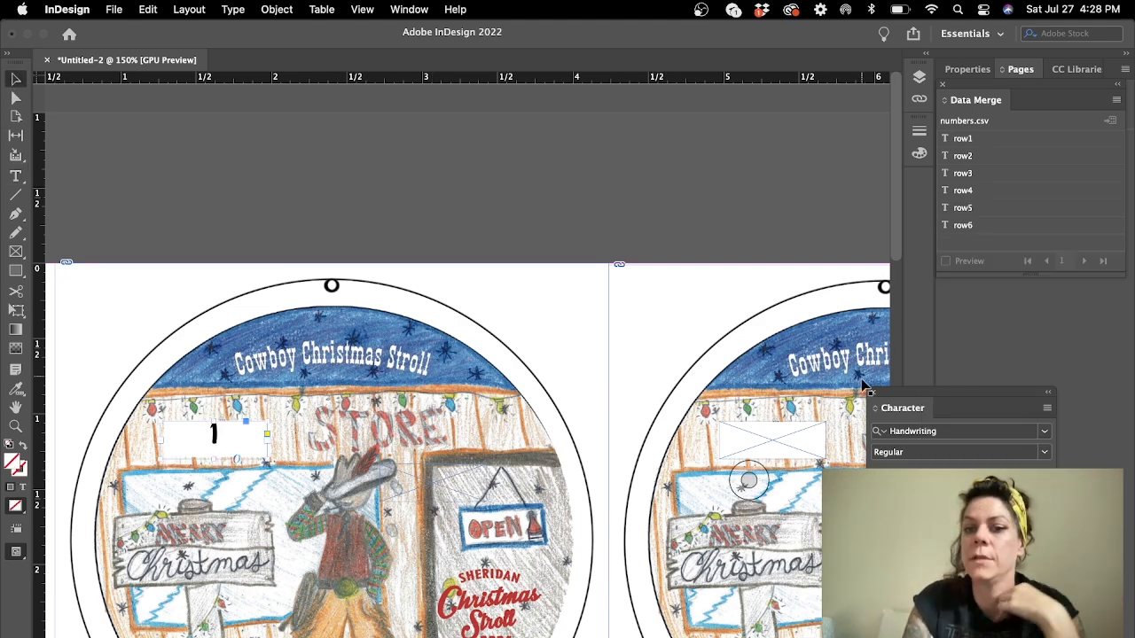
left_click(871, 395)
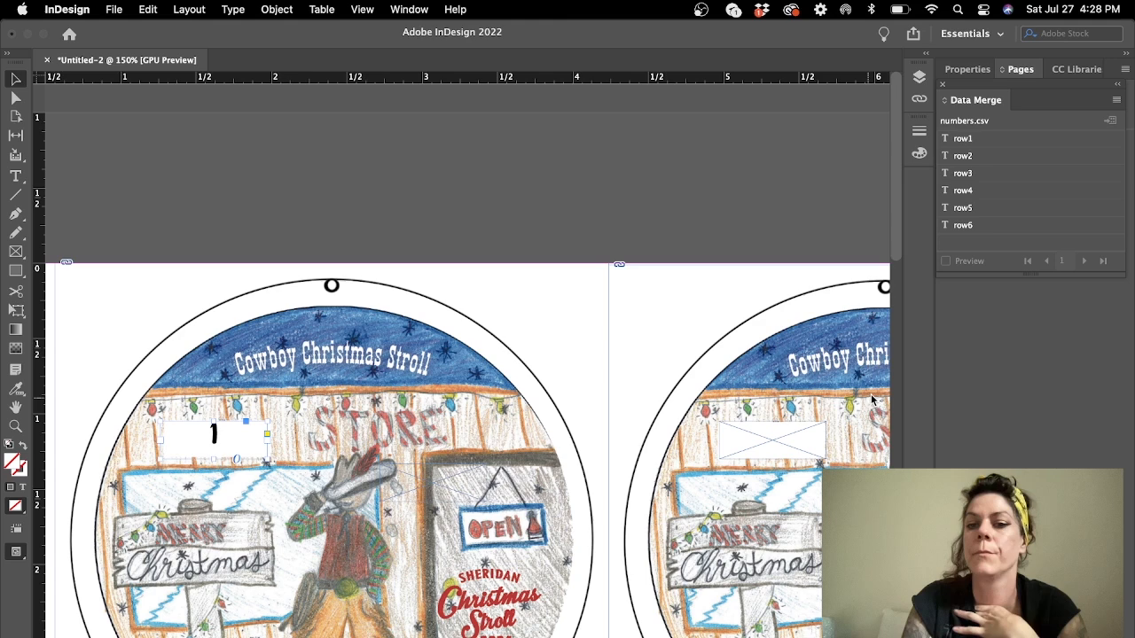
left_click(971, 140)
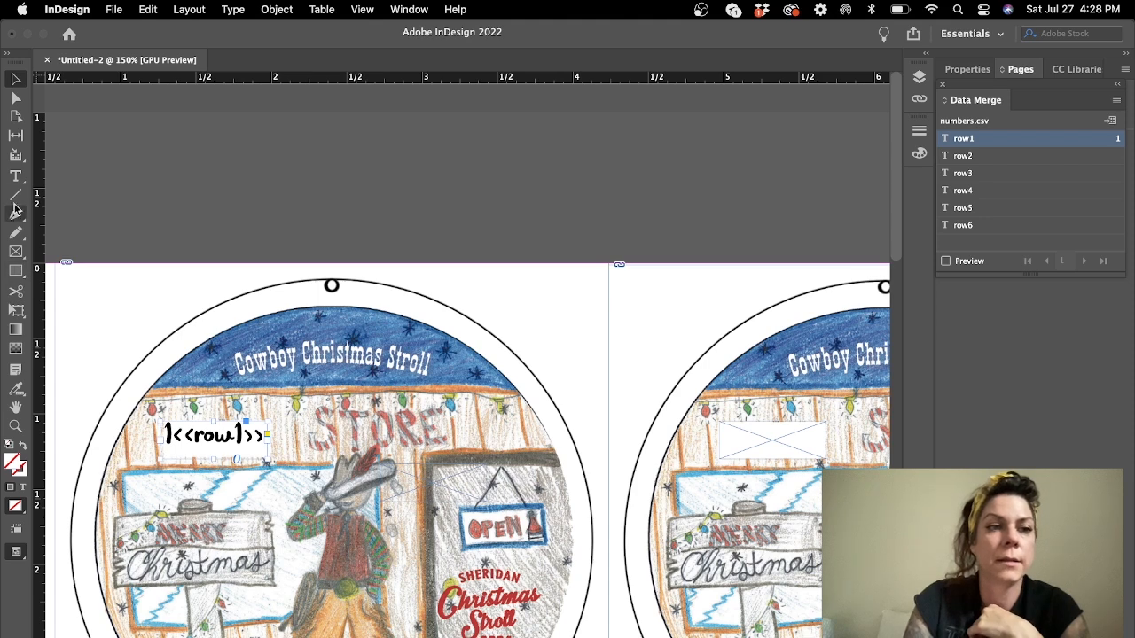
left_click(15, 176)
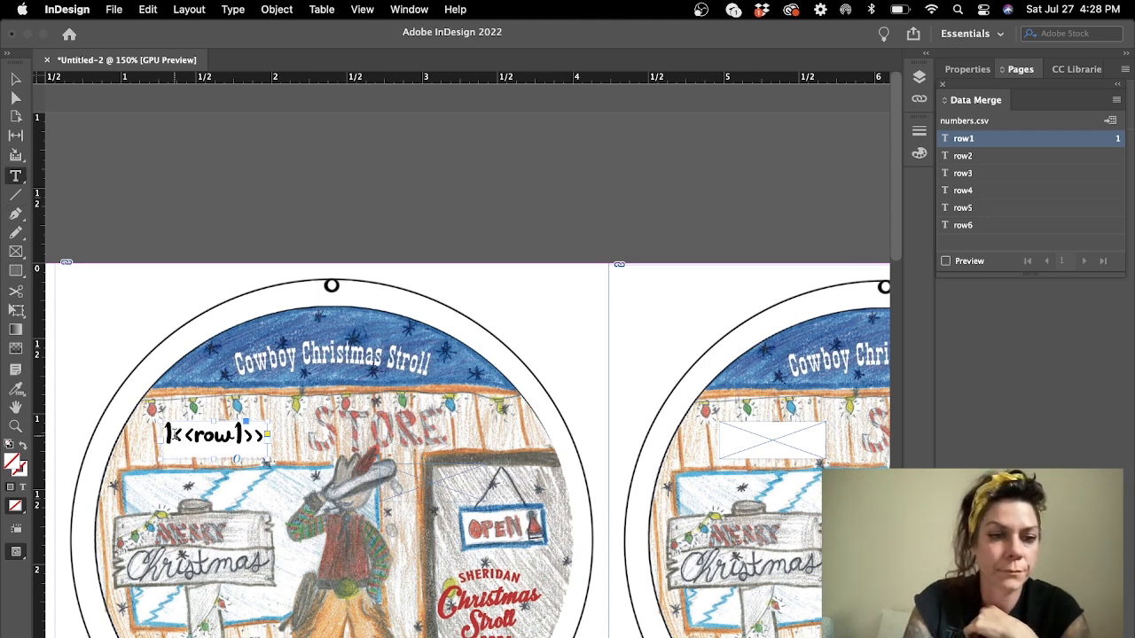
left_click(175, 435)
key("BackSpace")
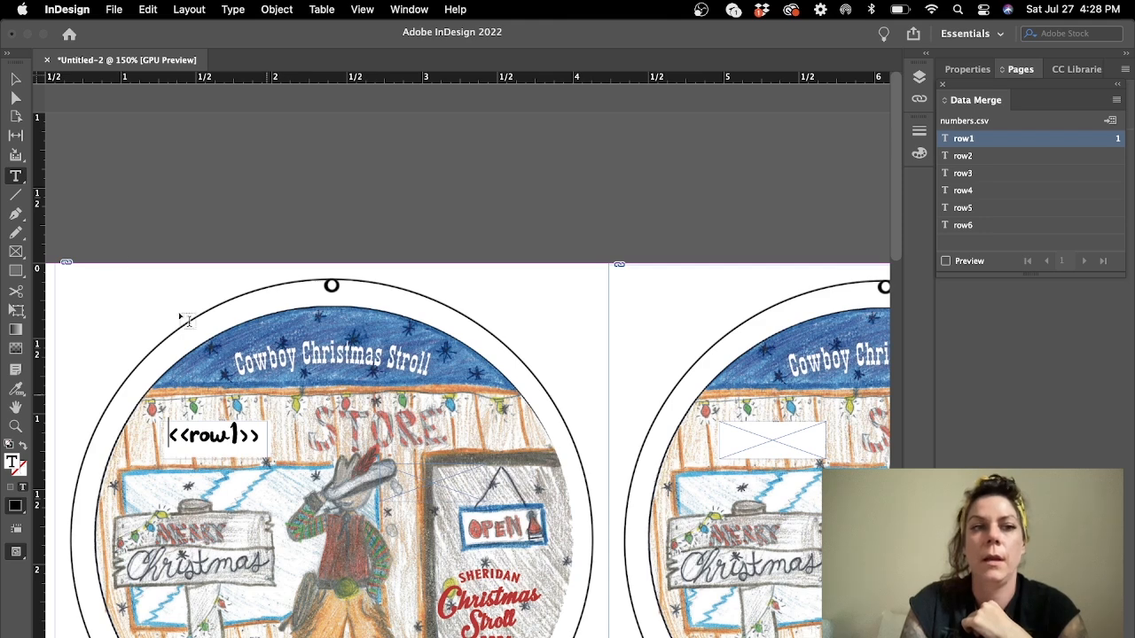
key("Escape")
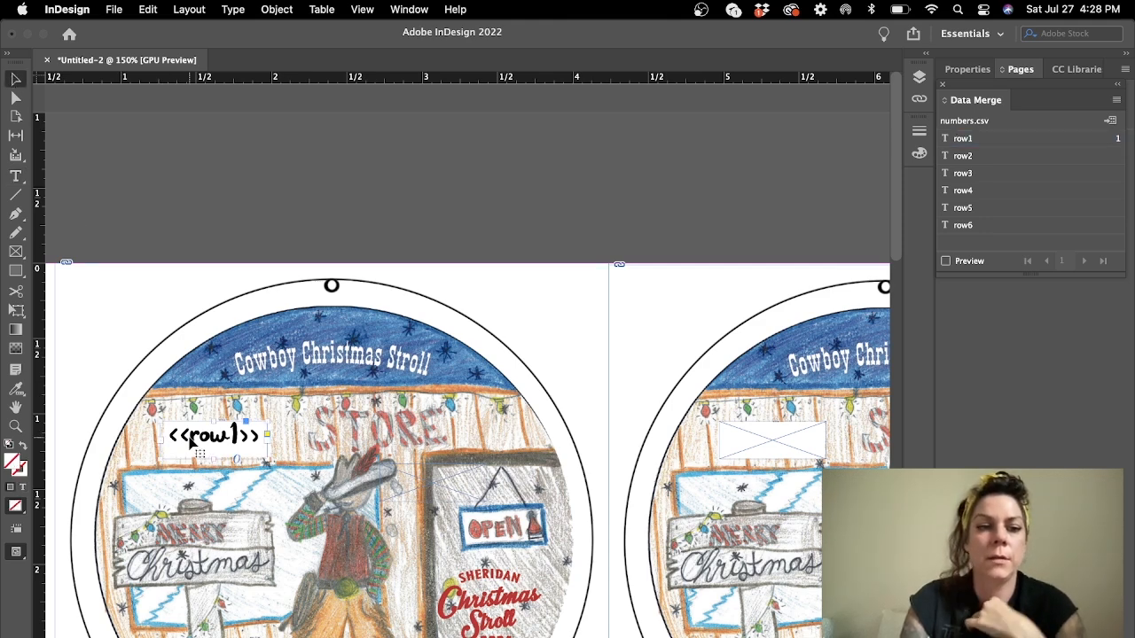
Paste a copy of the row1 frame over the white box on the second button of the top row and change its field to row2
key("super+v")
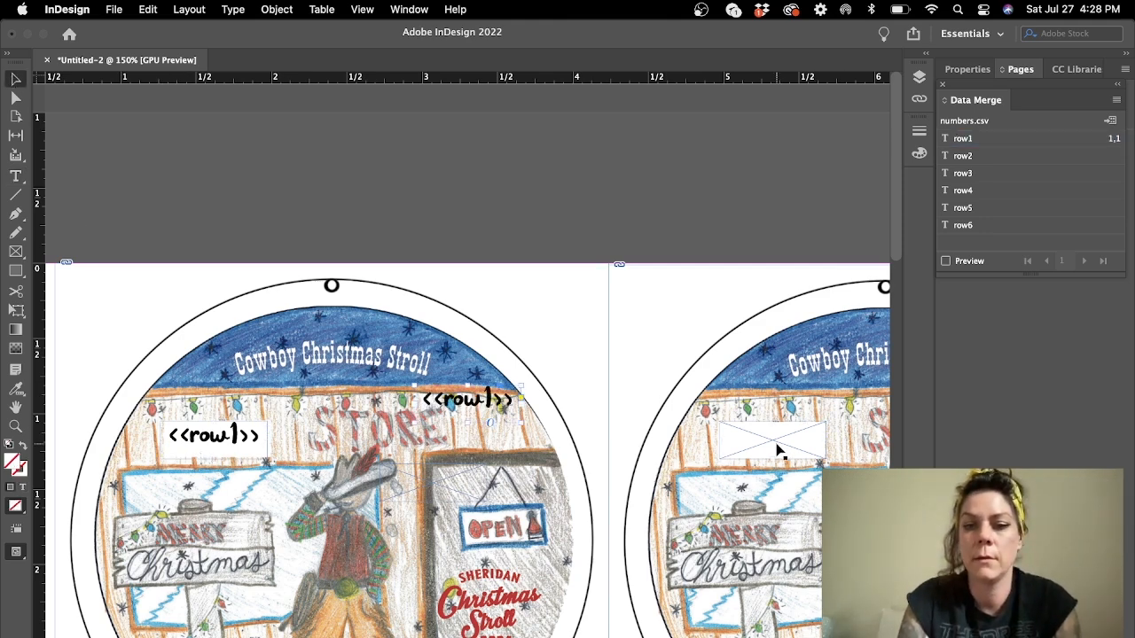
left_click_drag(497, 403, 694, 409)
left_click_drag(749, 435, 736, 445)
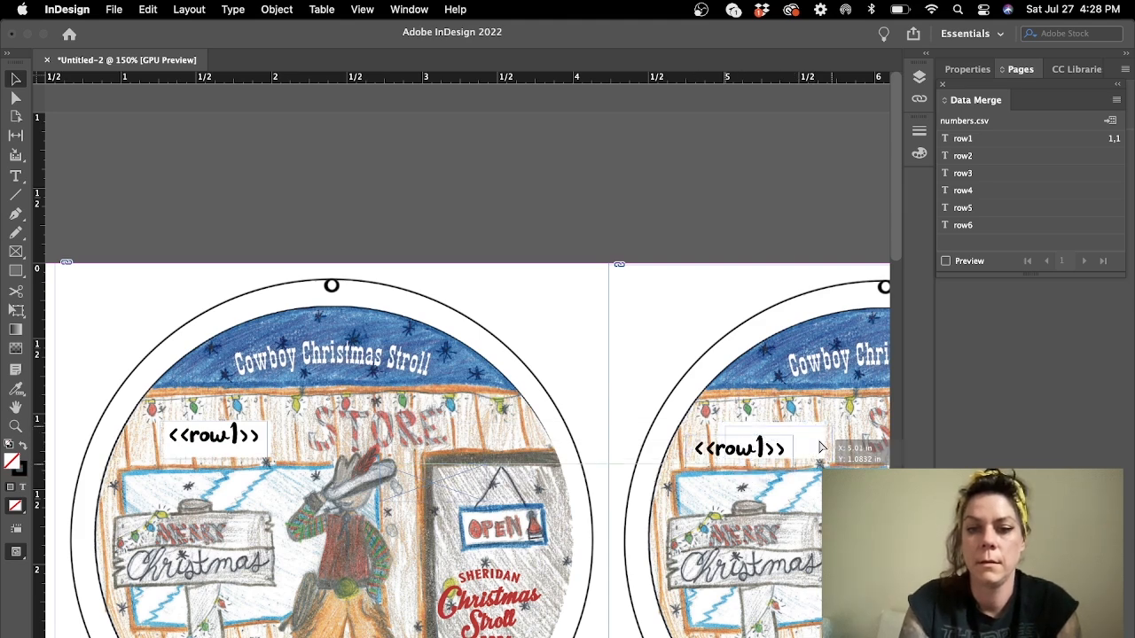
left_click_drag(782, 452, 814, 444)
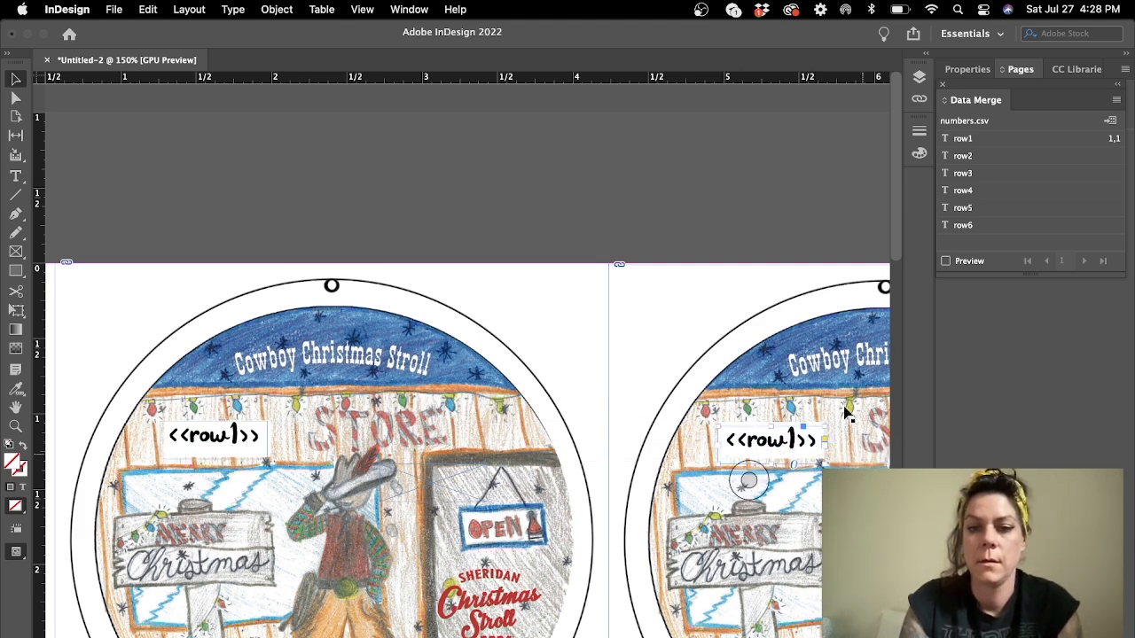
triple_click(769, 448)
left_click(976, 157)
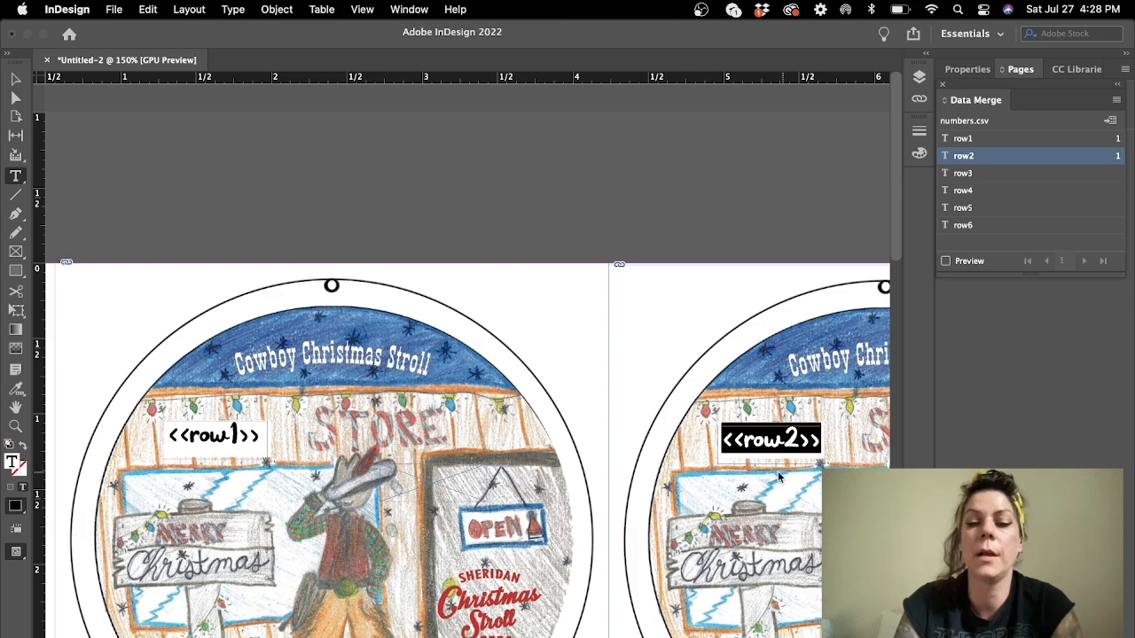
Insert the row3 field into the blank box on the first button of the second row
scroll(758, 464, "down", 10)
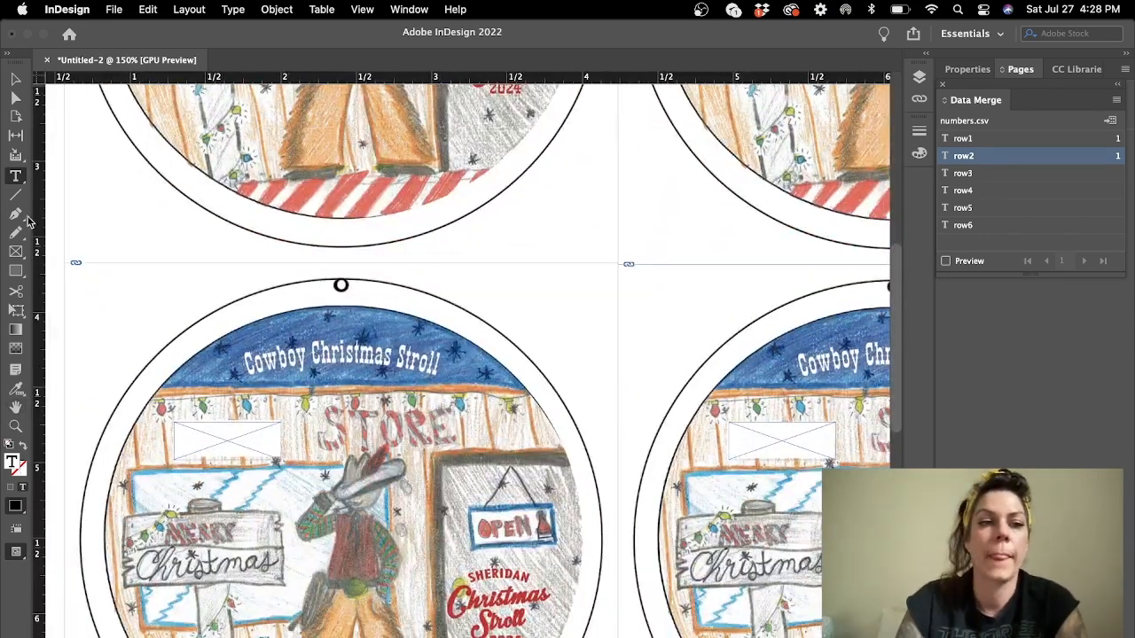
left_click(16, 79)
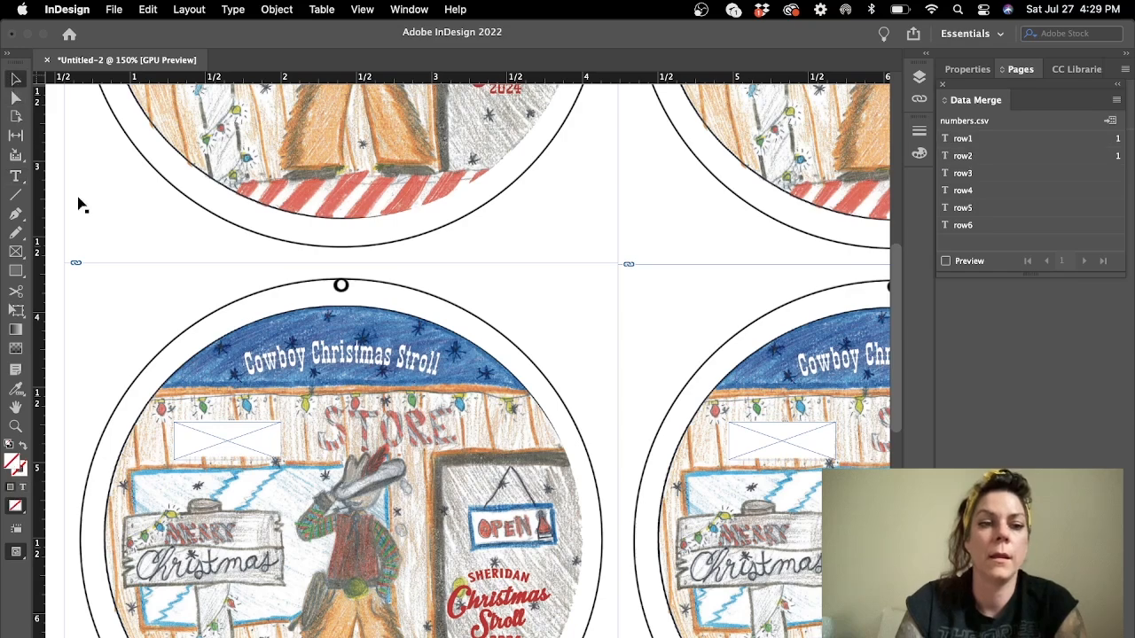
left_click(221, 446)
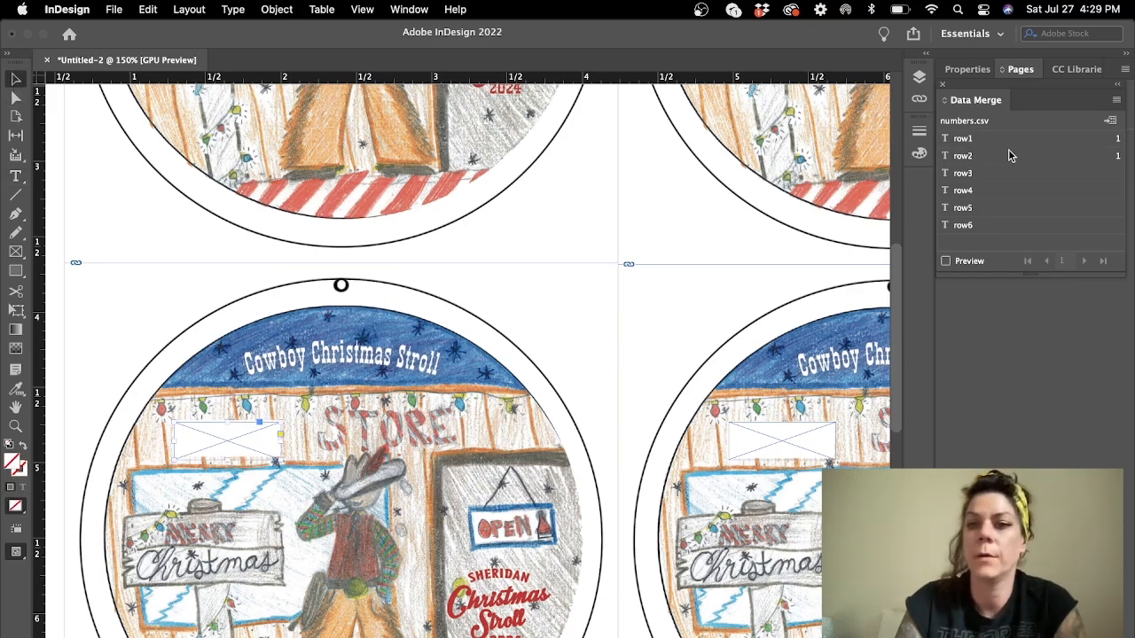
left_click(967, 173)
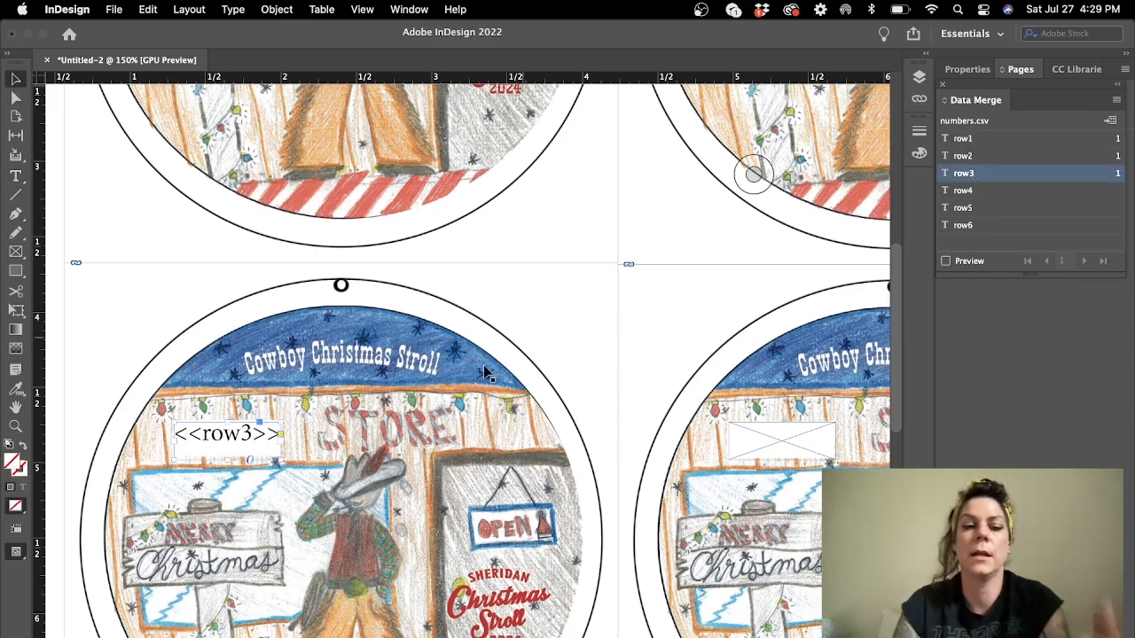
Copy the formatted row2 text over the contents of the second row's first button frame and change that field to row3
scroll(469, 385, "up", 3)
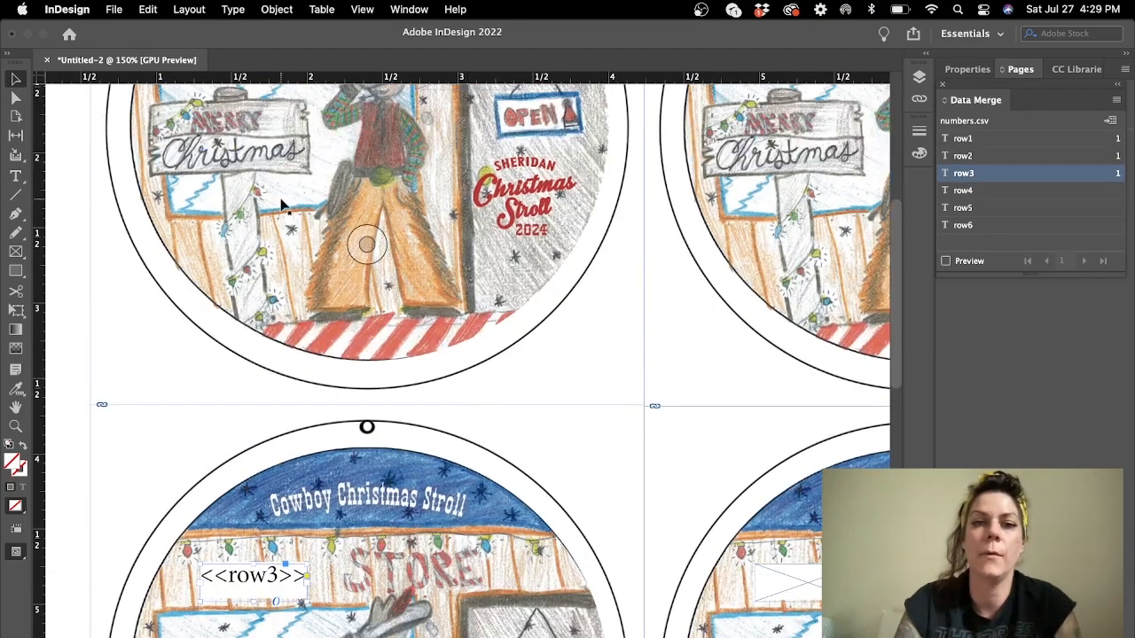
left_click(16, 175)
scroll(333, 309, "up", 5)
double_click(729, 387)
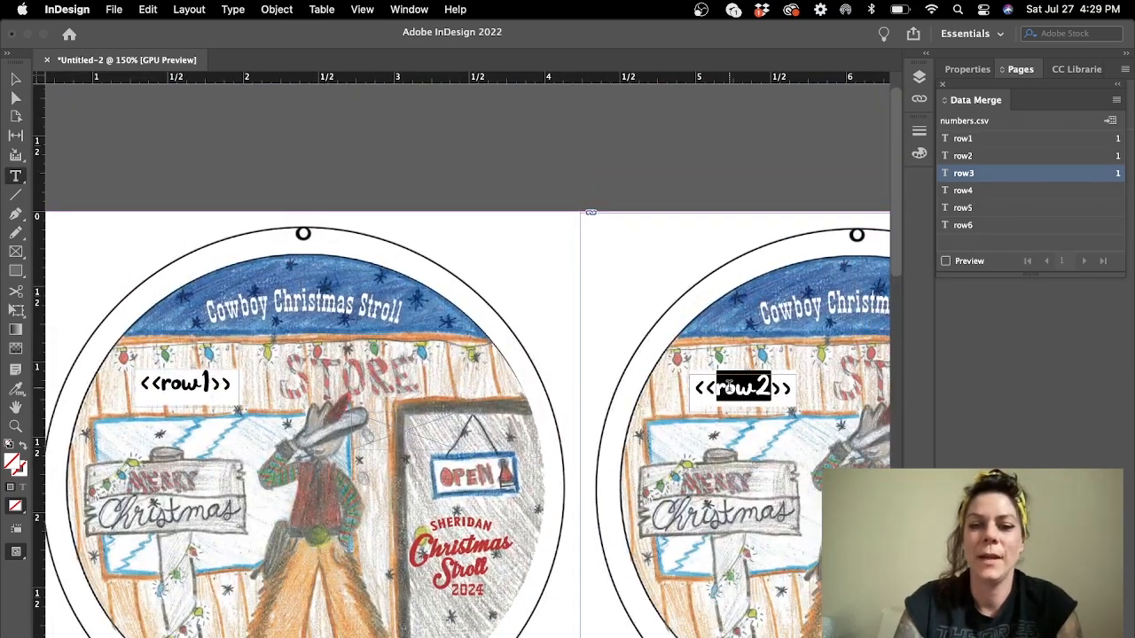
scroll(729, 387, "down", 15)
scroll(729, 387, "down", 5)
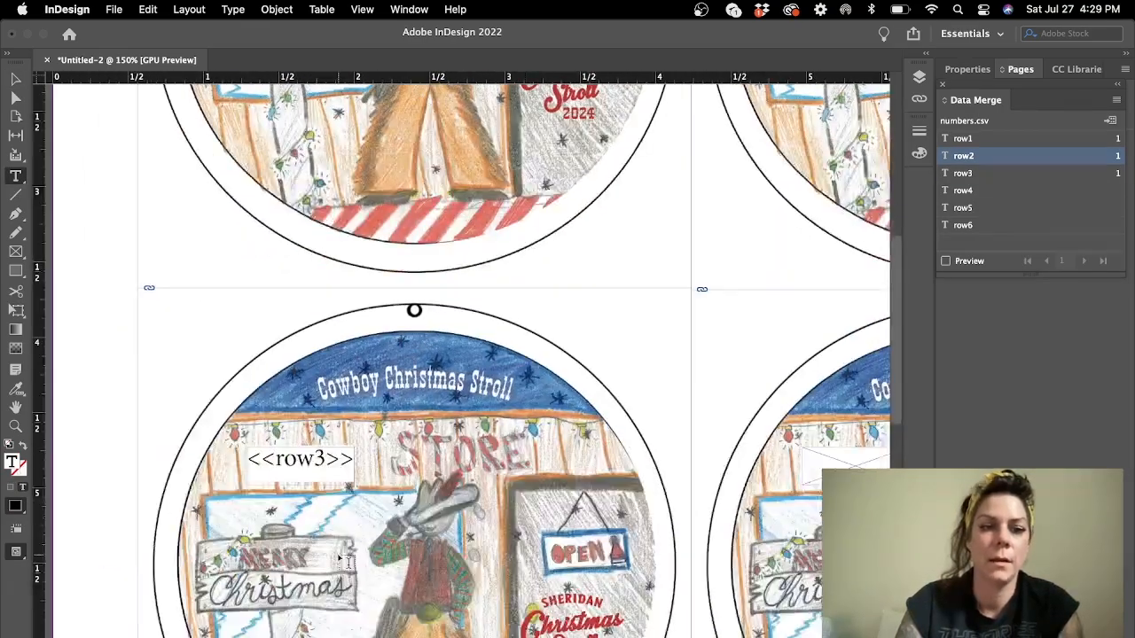
double_click(297, 460)
key("super+c")
left_click(963, 156)
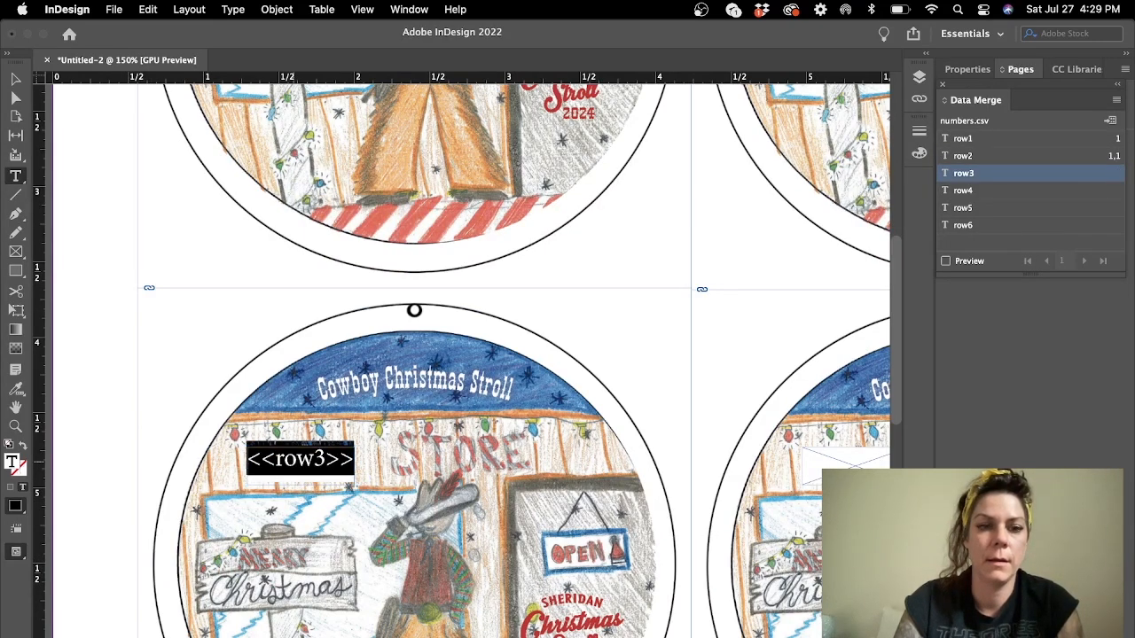
double_click(379, 461)
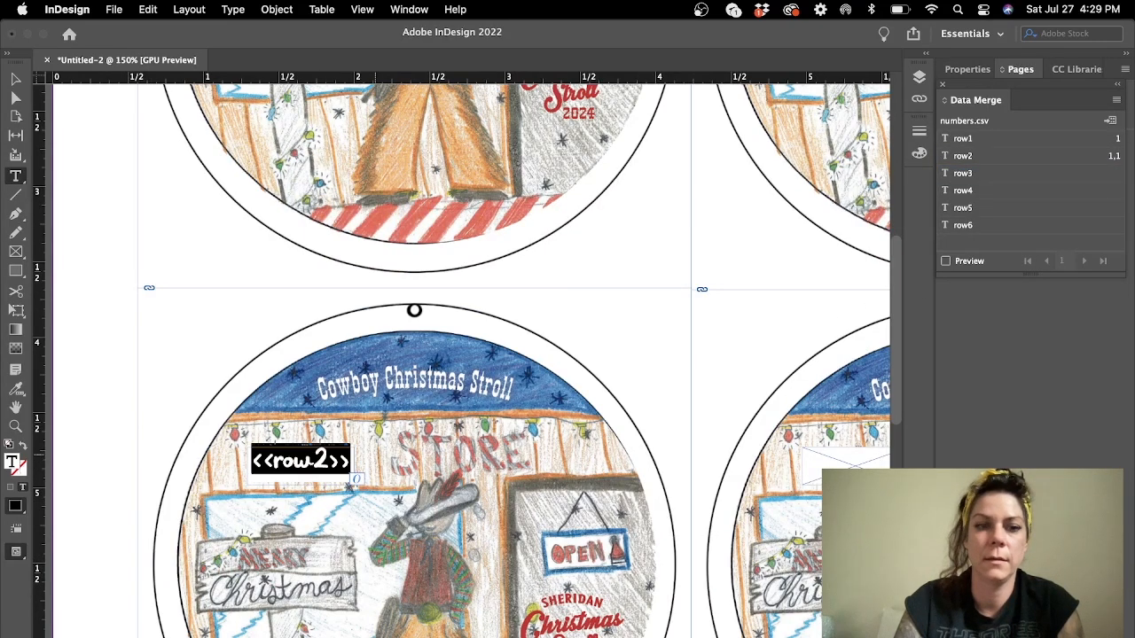
left_click(963, 173)
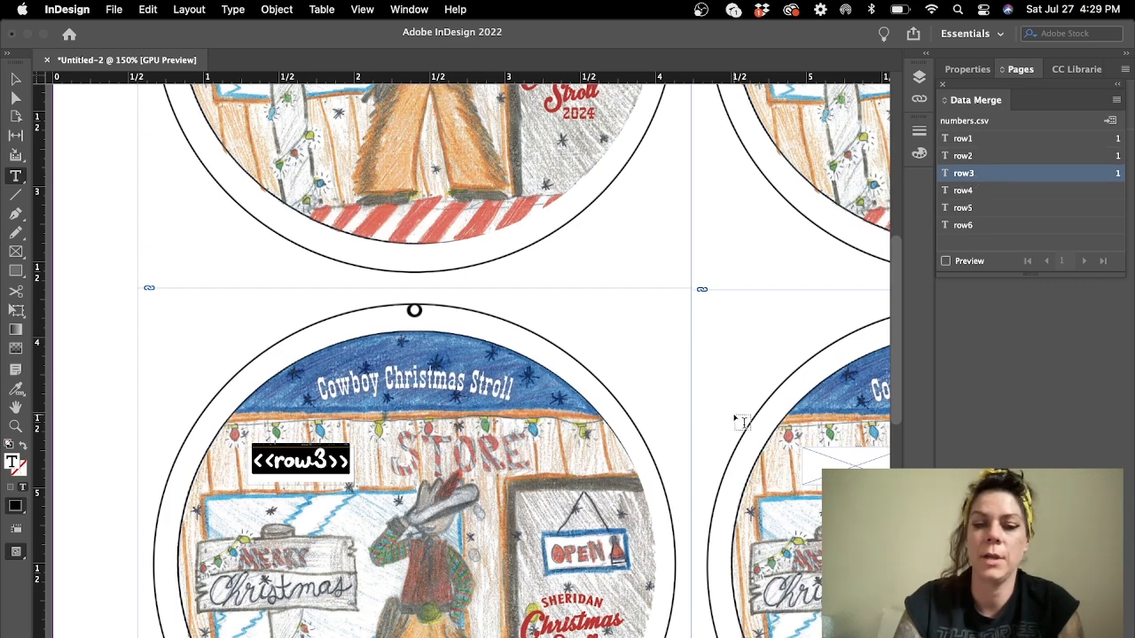
scroll(736, 422, "right", 1)
scroll(590, 461, "right", 8)
scroll(590, 461, "down", 2)
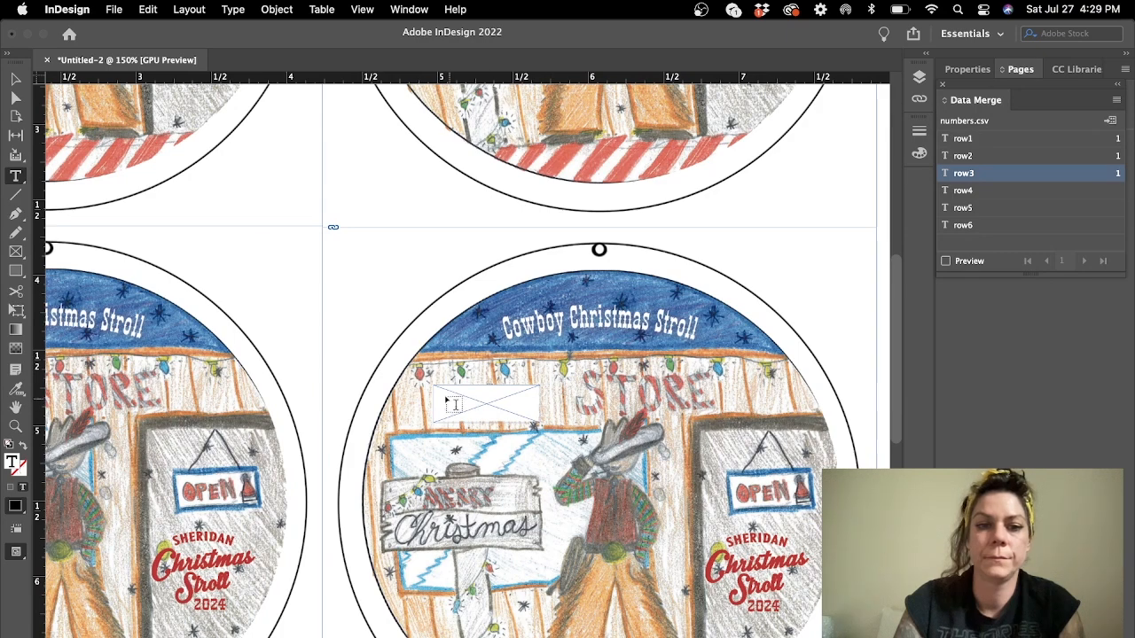
left_click(15, 79)
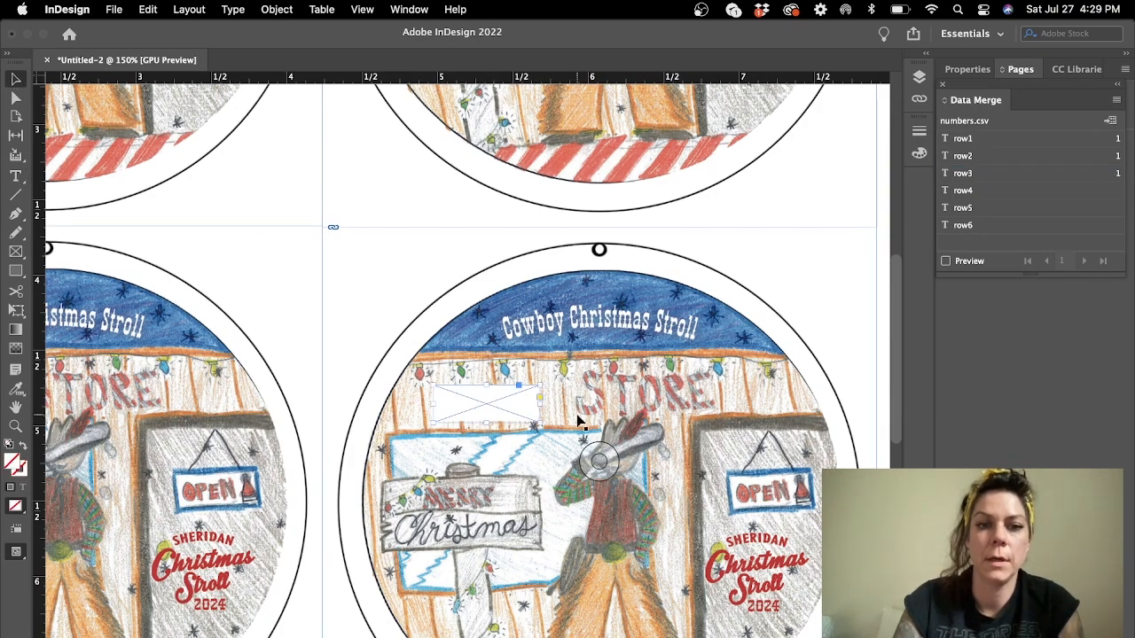
key("super+v")
key("BackSpace")
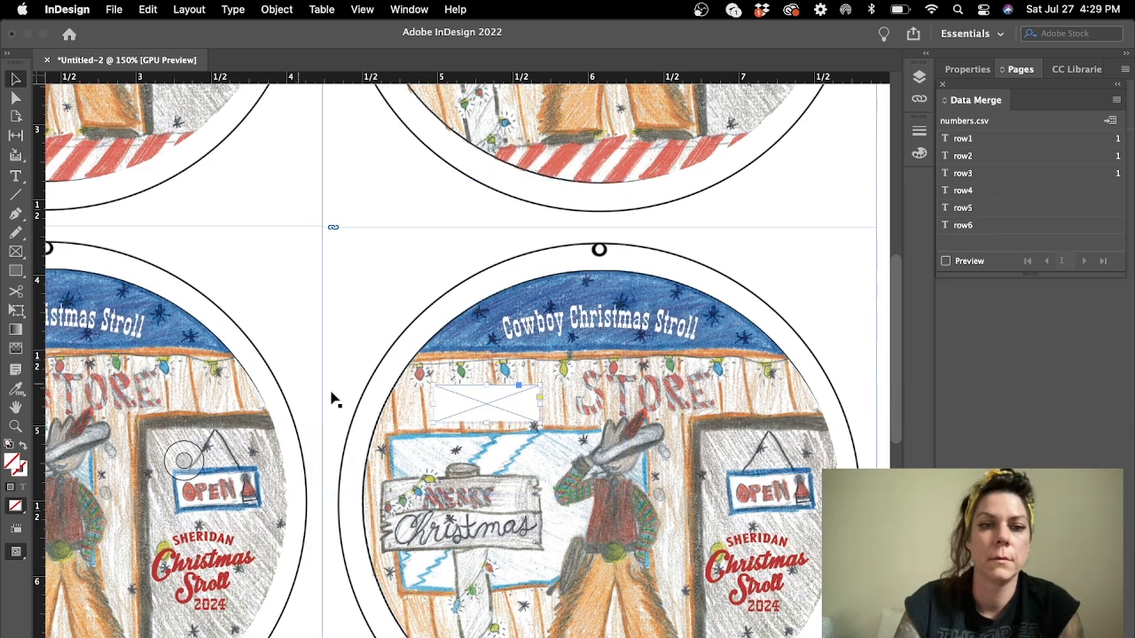
Paste the formatted row3 text into the blank box on the second row's second button and change its field to row4
left_click(16, 180)
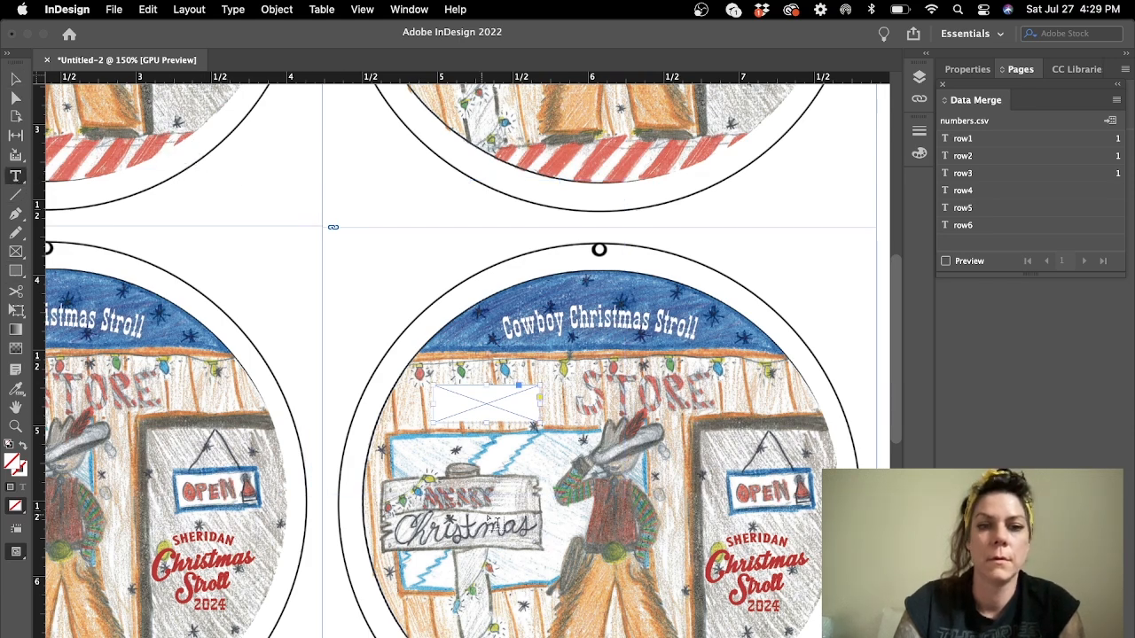
scroll(222, 477, "left", 4)
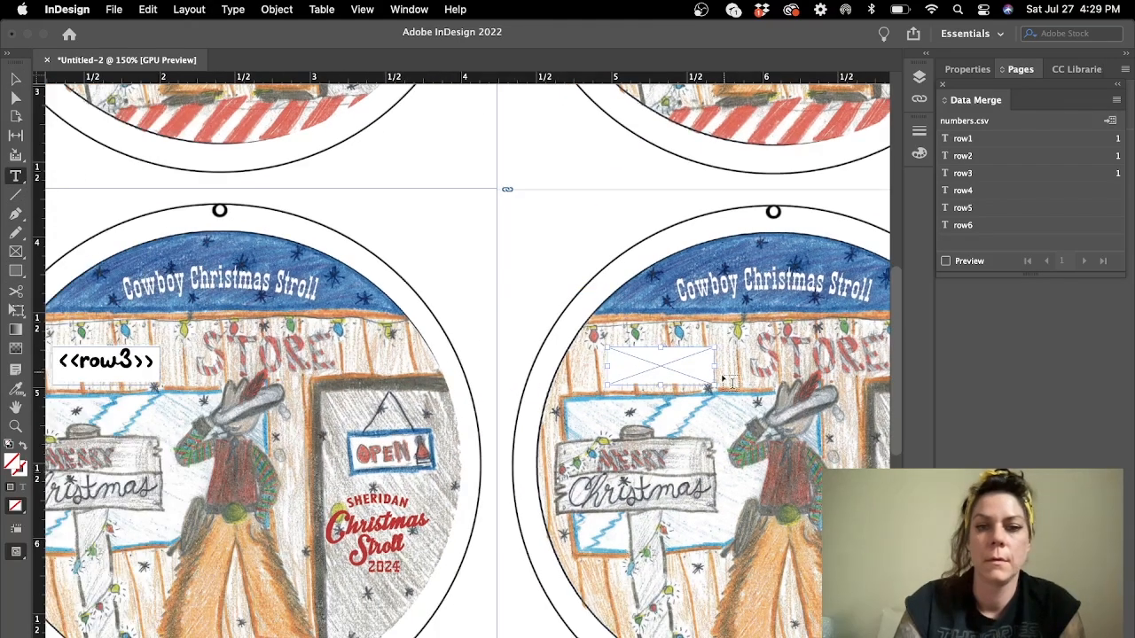
left_click(690, 377)
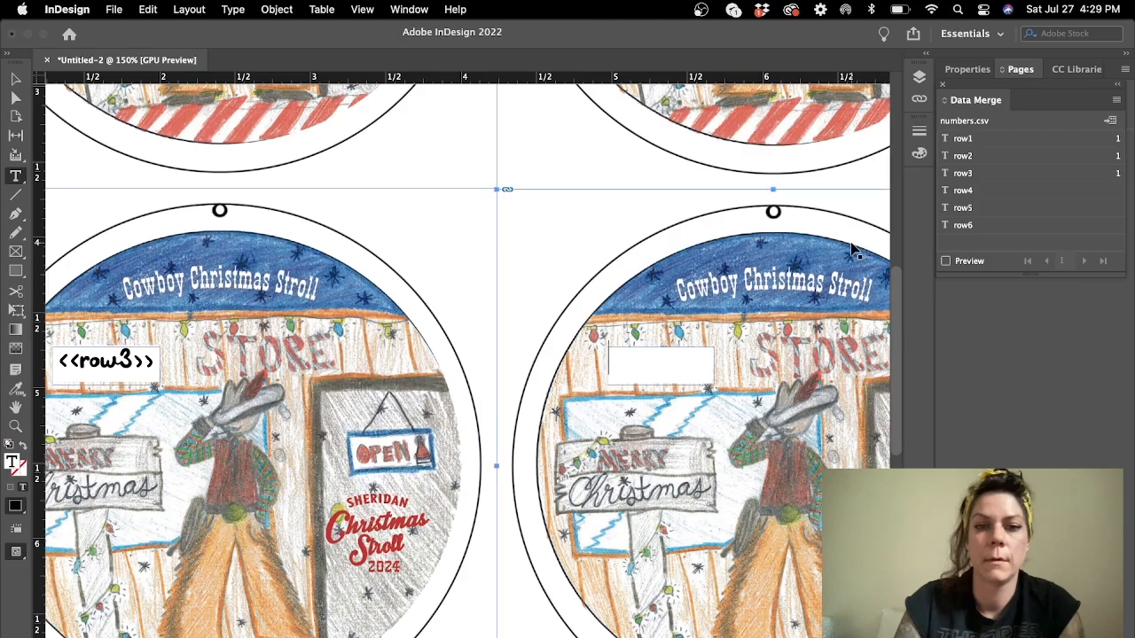
key("super+v")
key("super+a")
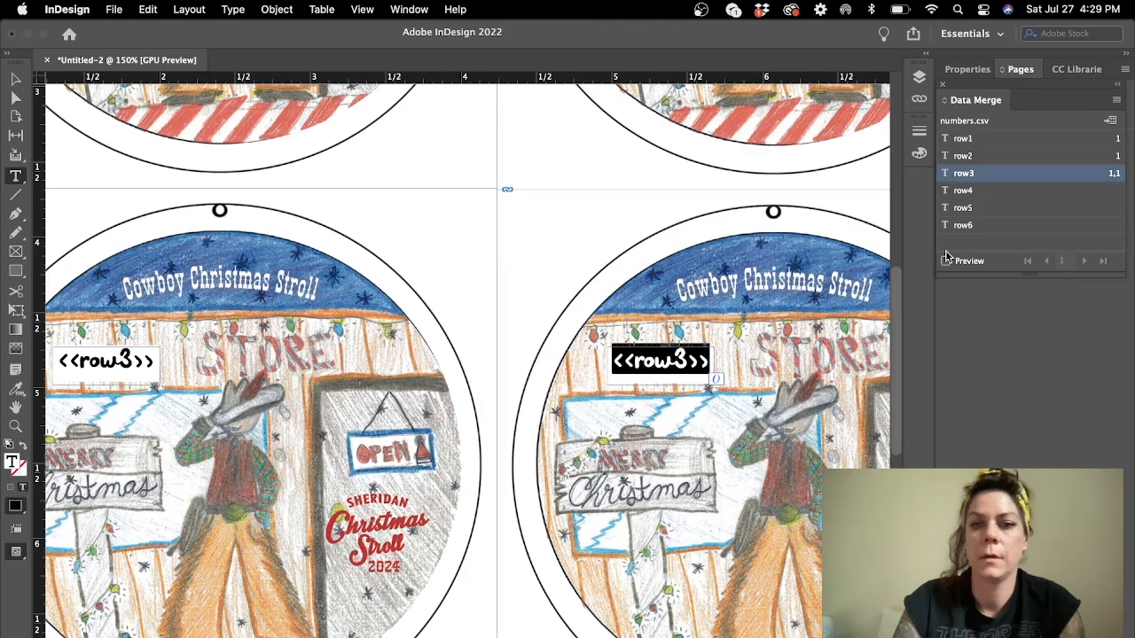
left_click(963, 191)
Paste the formatted row4 text into the blank box on the third row's first button and change its field to row5
scroll(552, 449, "down", 10)
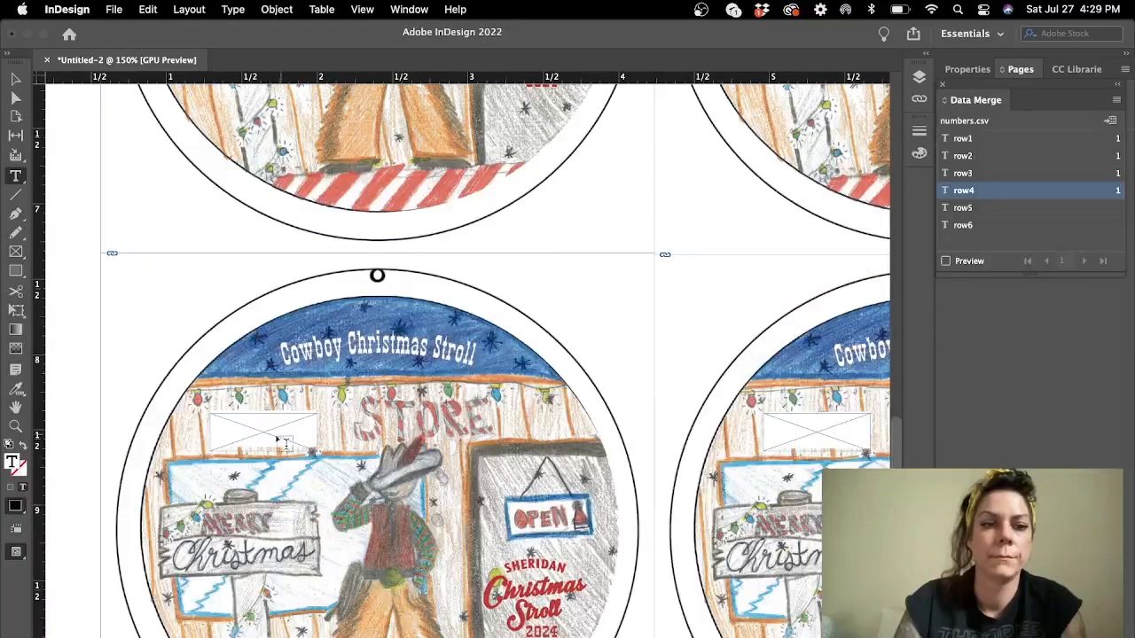
left_click(269, 433)
type("<<row4>>")
key("super+a")
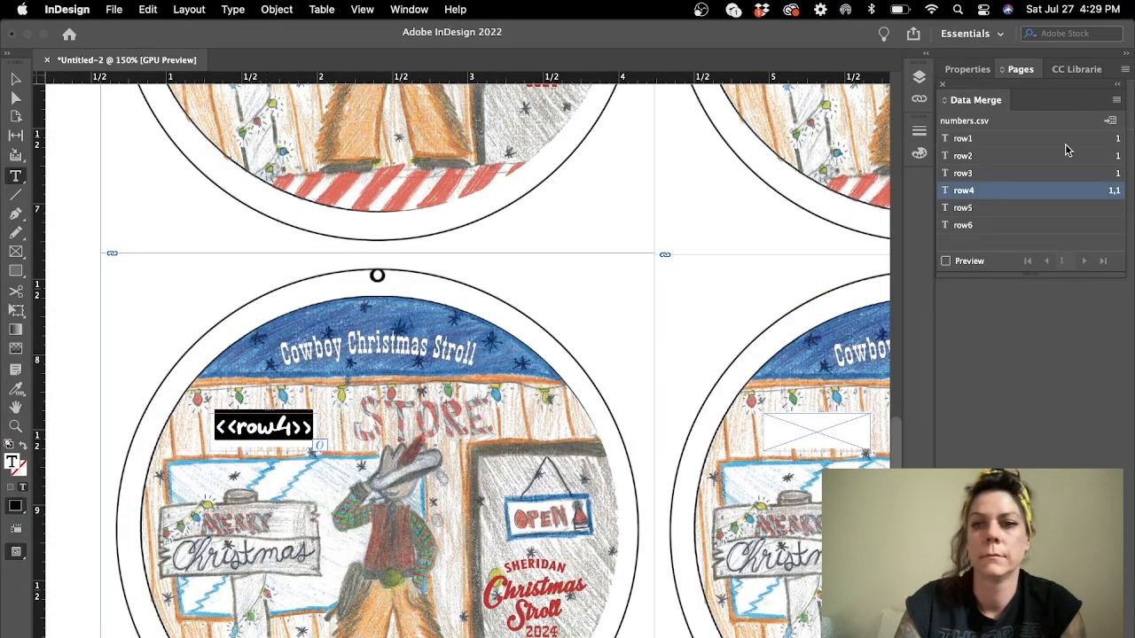
left_click(963, 207)
Paste the formatted row4 text into the blank box on the third row's second button and change its field to row6
scroll(655, 505, "right", 1)
scroll(654, 506, "right", 4)
scroll(654, 505, "down", 1)
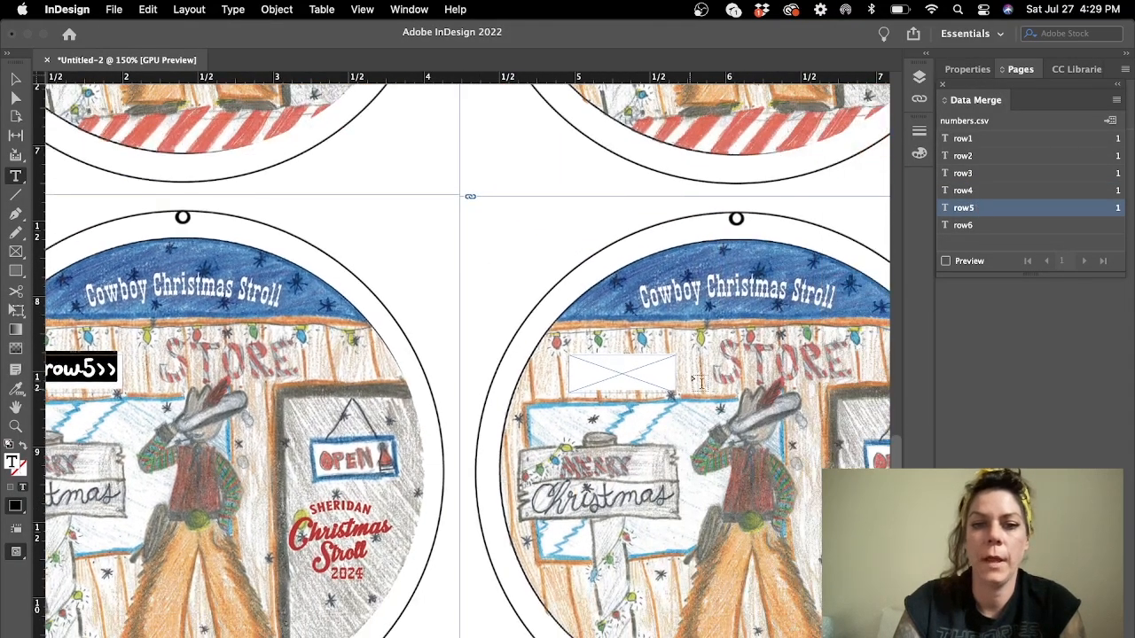
left_click(676, 381)
type("<<row4>>")
key("super+a")
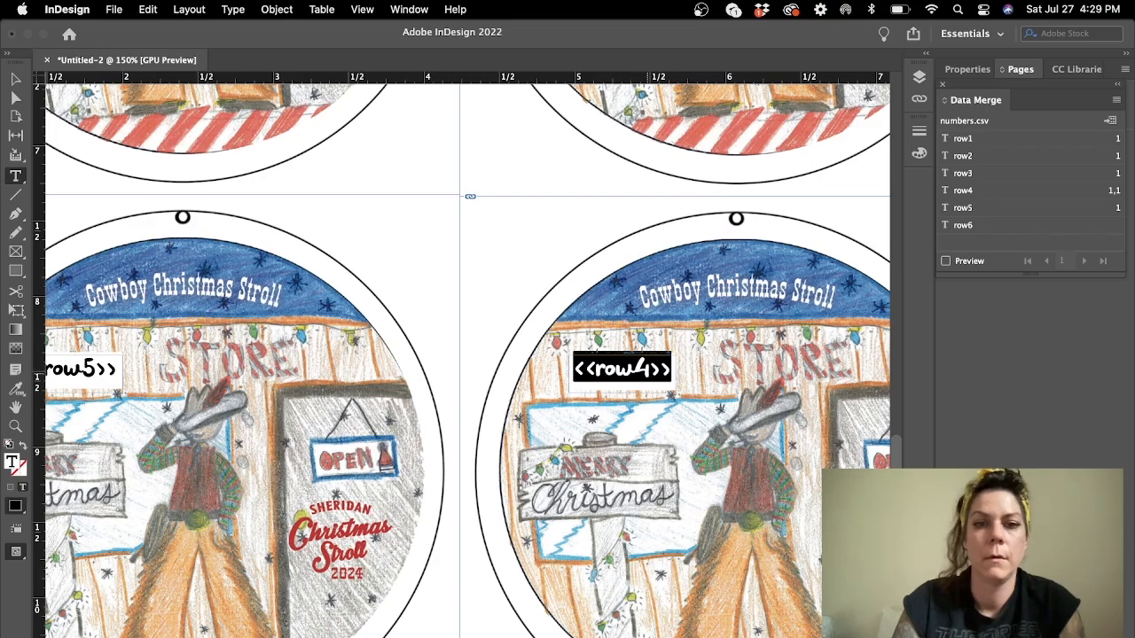
left_click(963, 225)
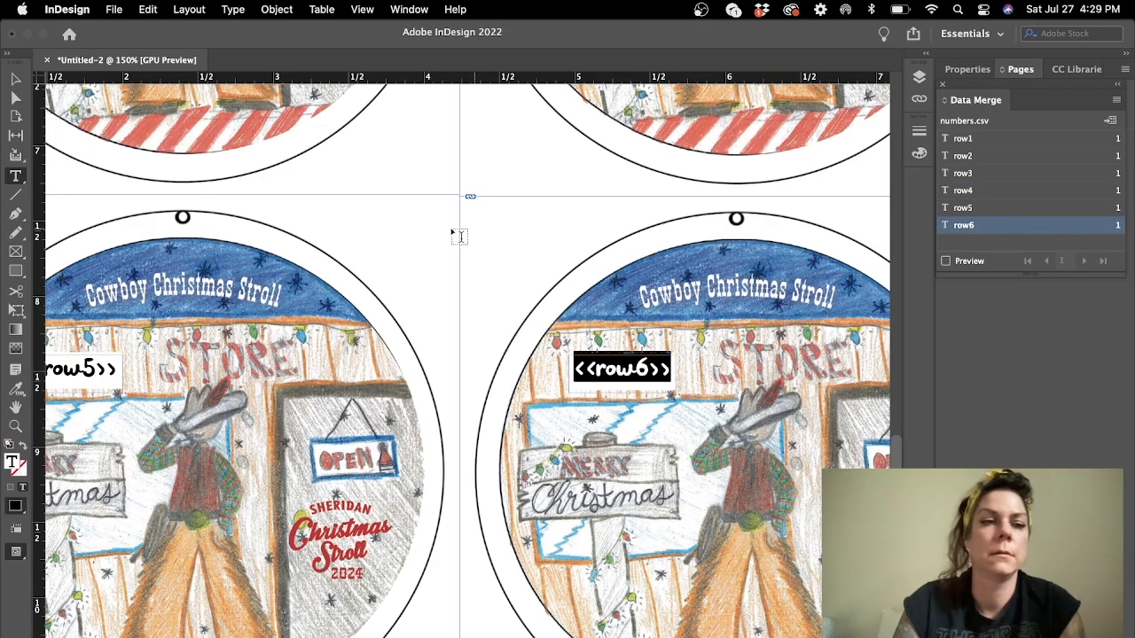
left_click(115, 10)
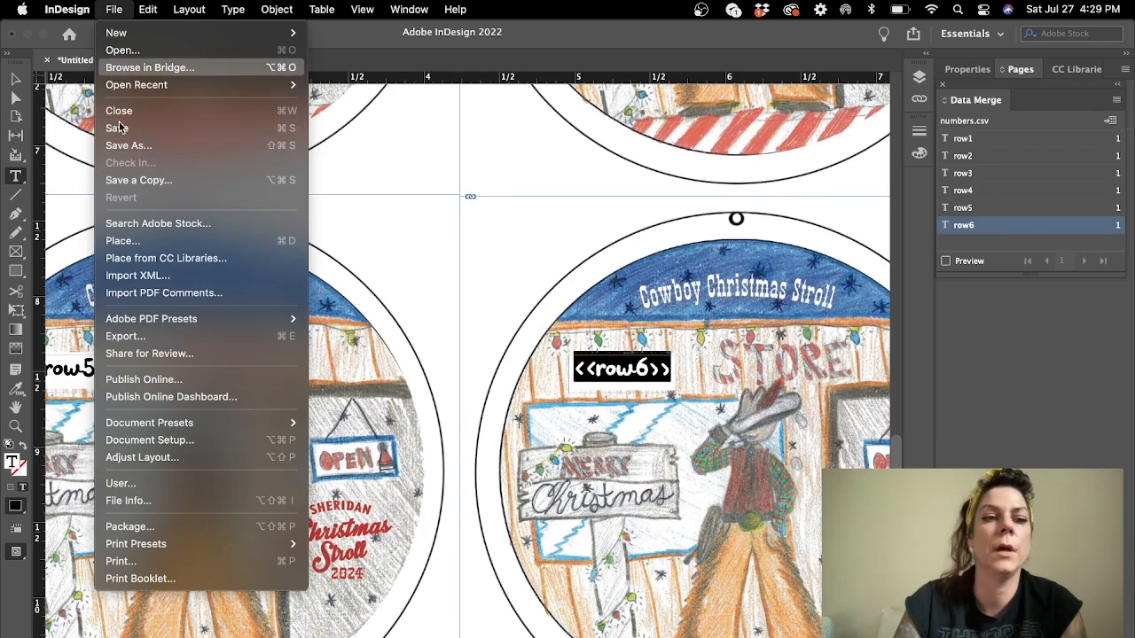
left_click(139, 9)
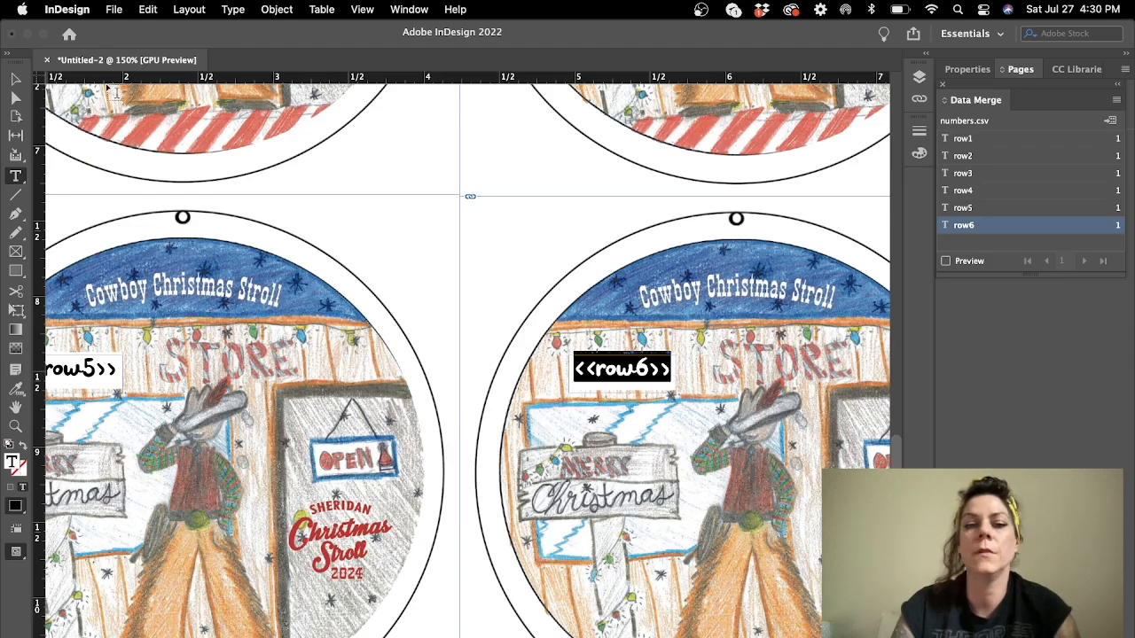
left_click(15, 78)
scroll(636, 325, "up", 10)
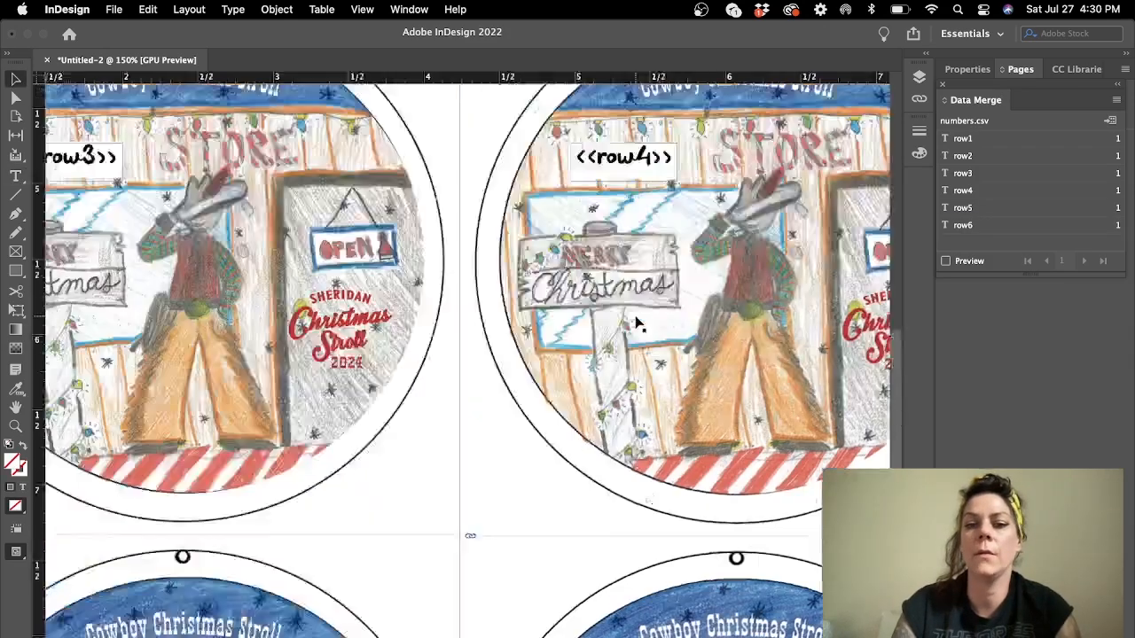
Create a merged document from all records of numbers.csv, with a single record per document page
left_click(15, 427)
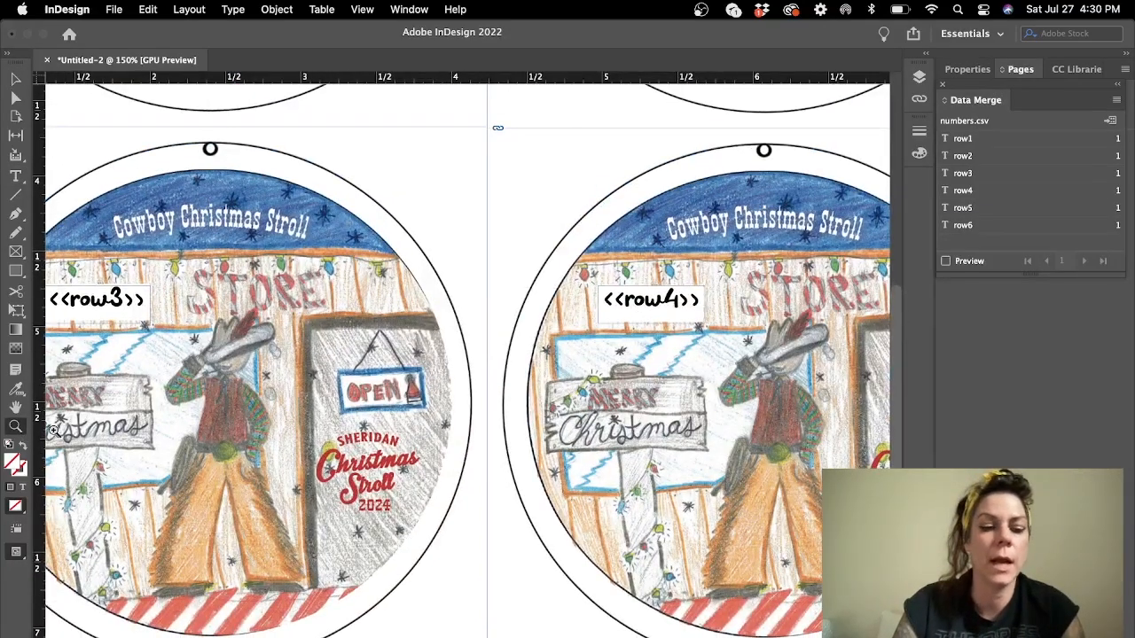
left_click(543, 476, "alt")
left_click(543, 476, "alt")
left_click(543, 475, "alt")
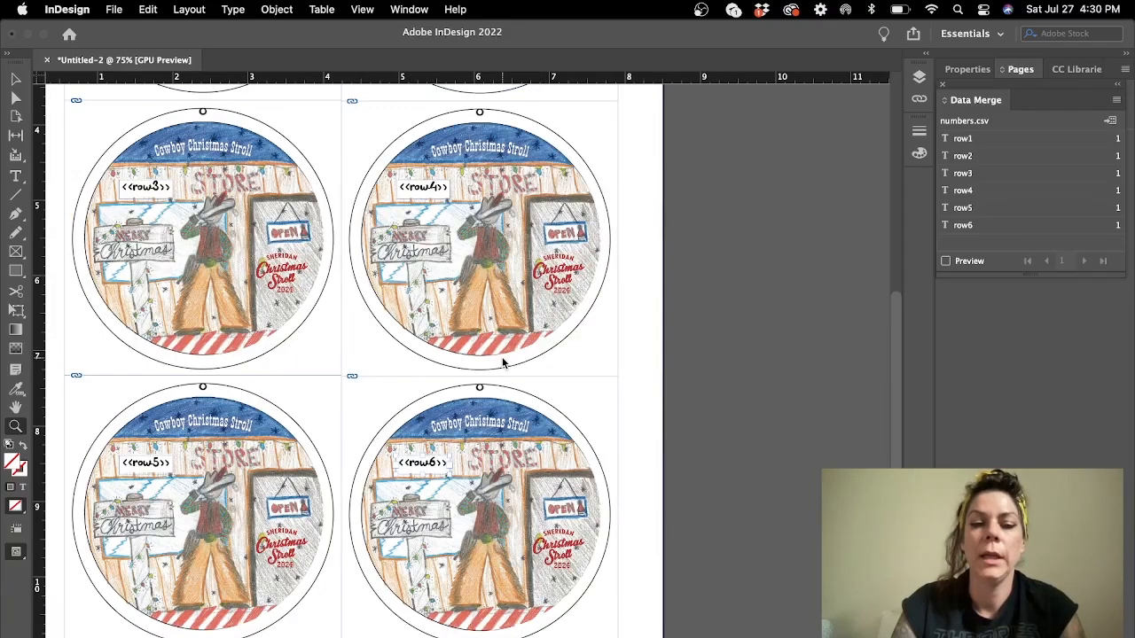
scroll(506, 361, "up", 5)
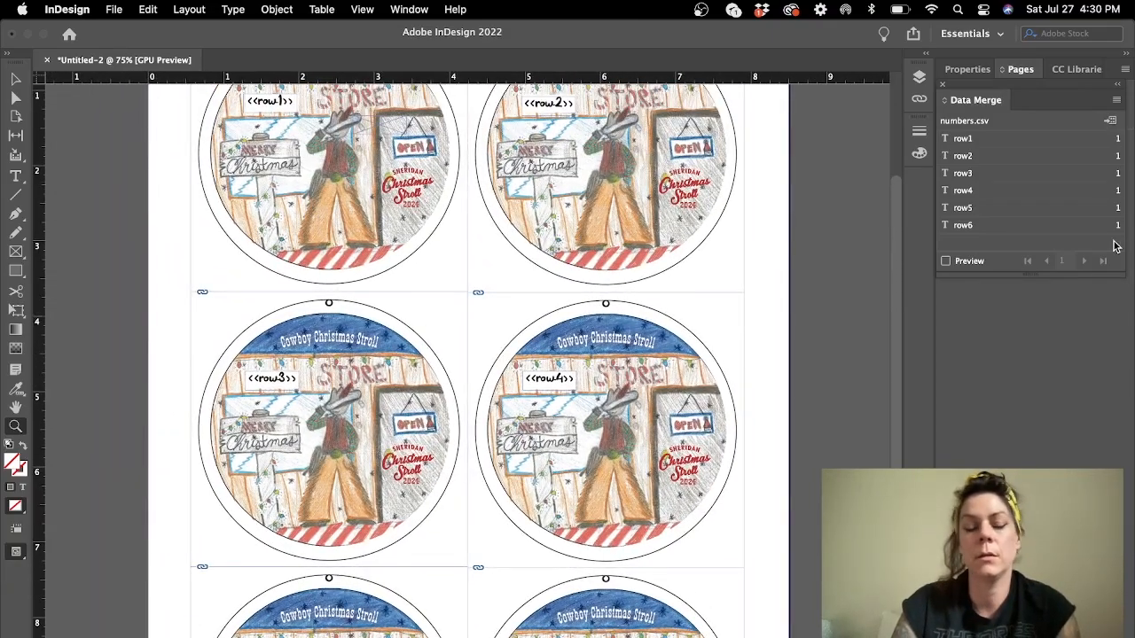
scroll(599, 355, "up", 1)
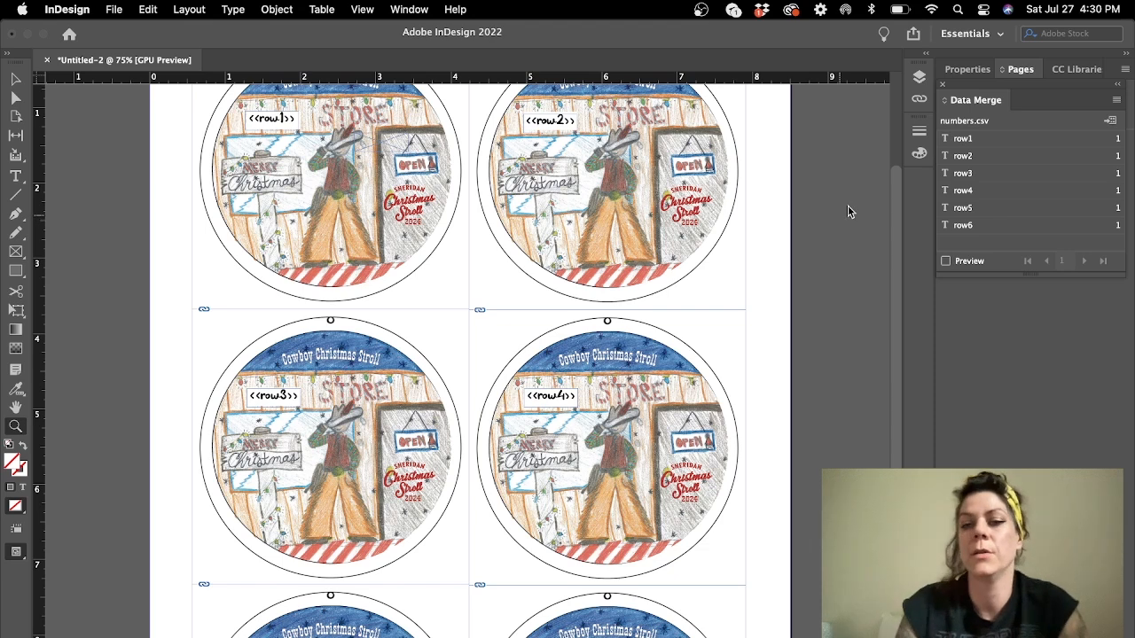
left_click(1117, 101)
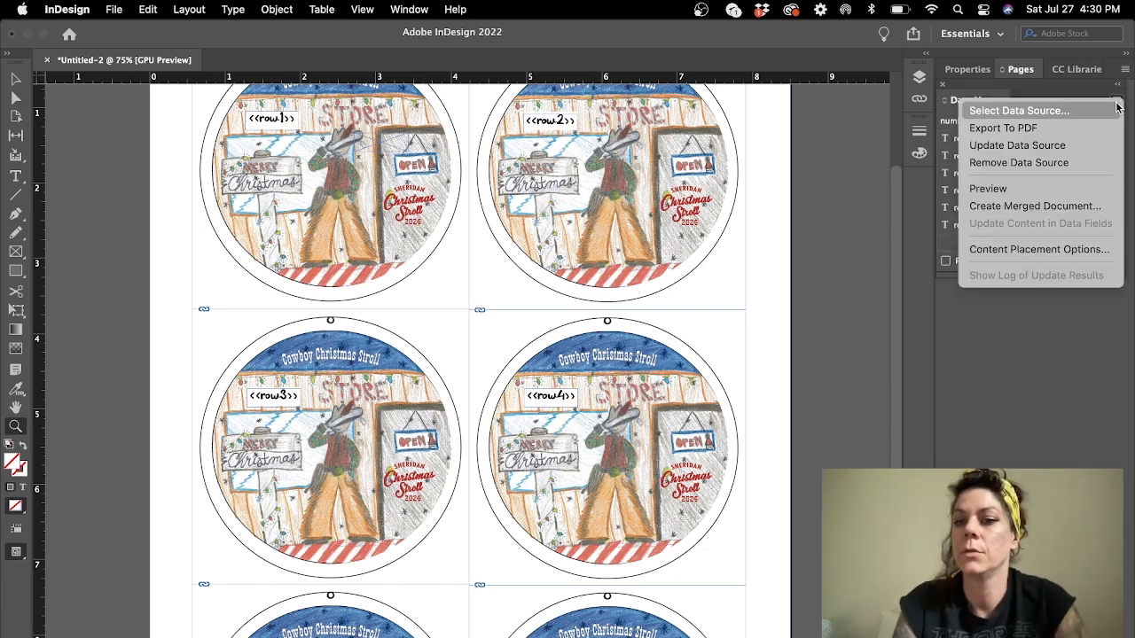
left_click(1117, 106)
left_click(662, 396)
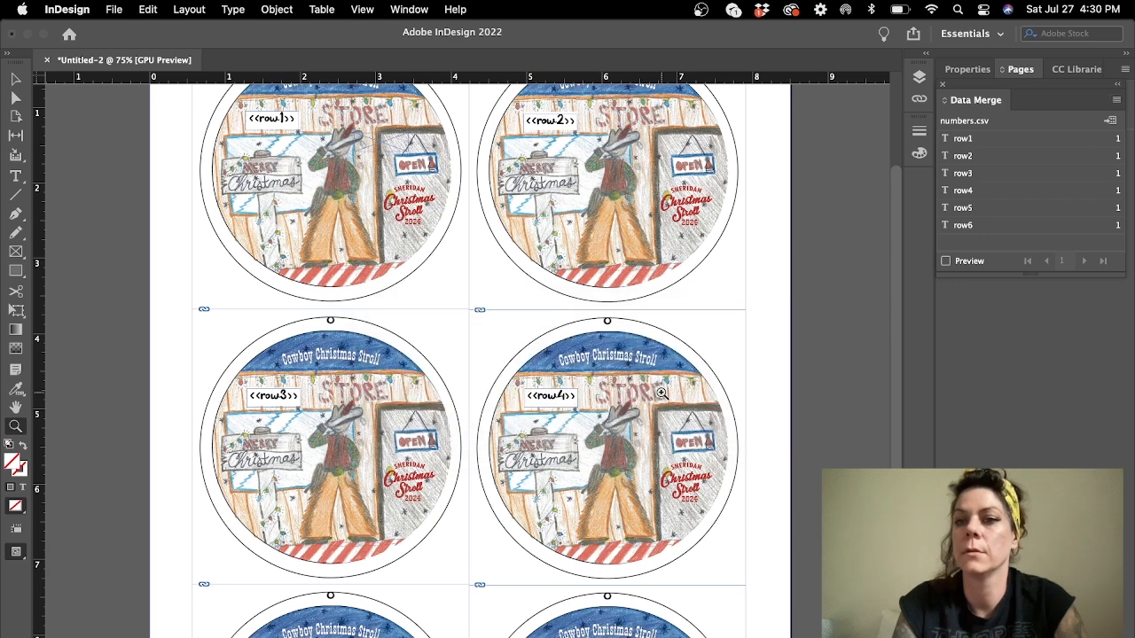
left_click(1111, 124)
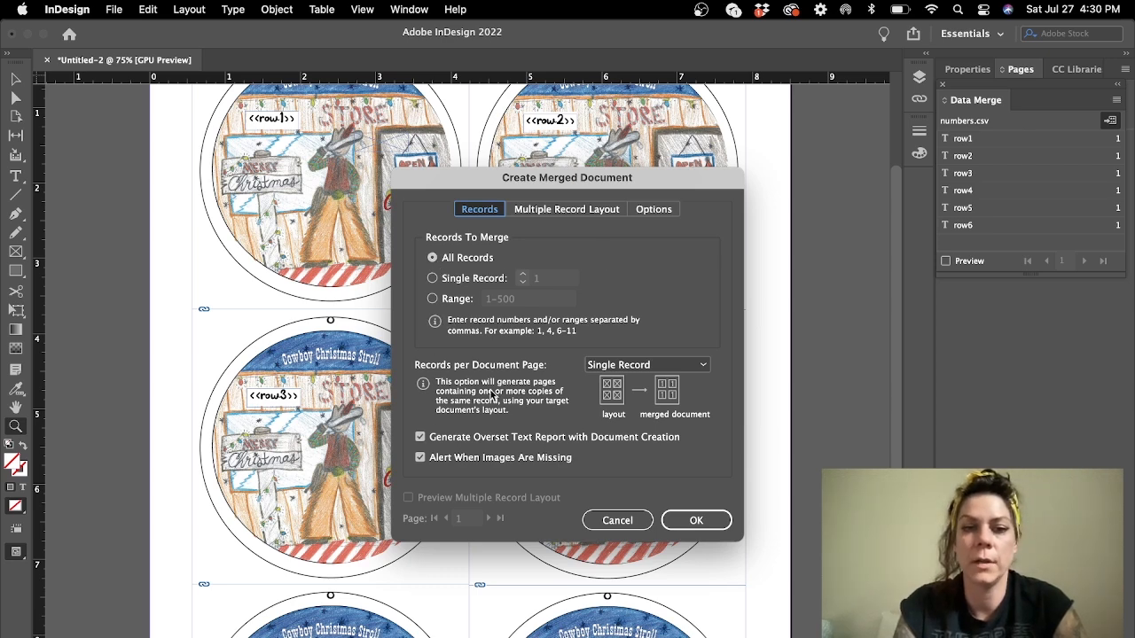
left_click(703, 524)
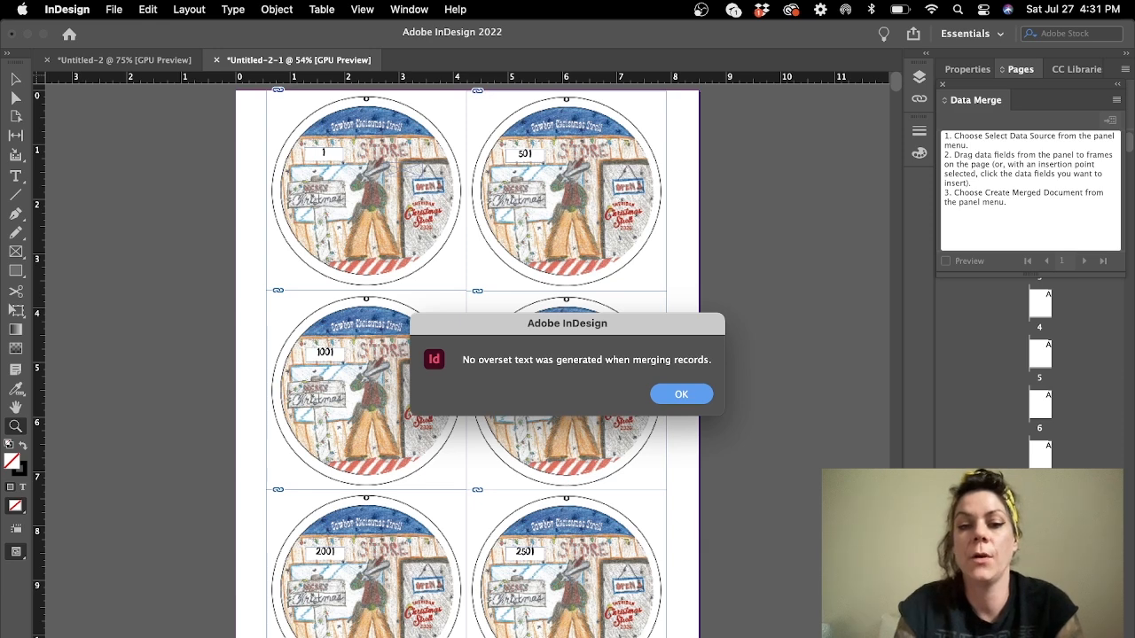
left_click(681, 395)
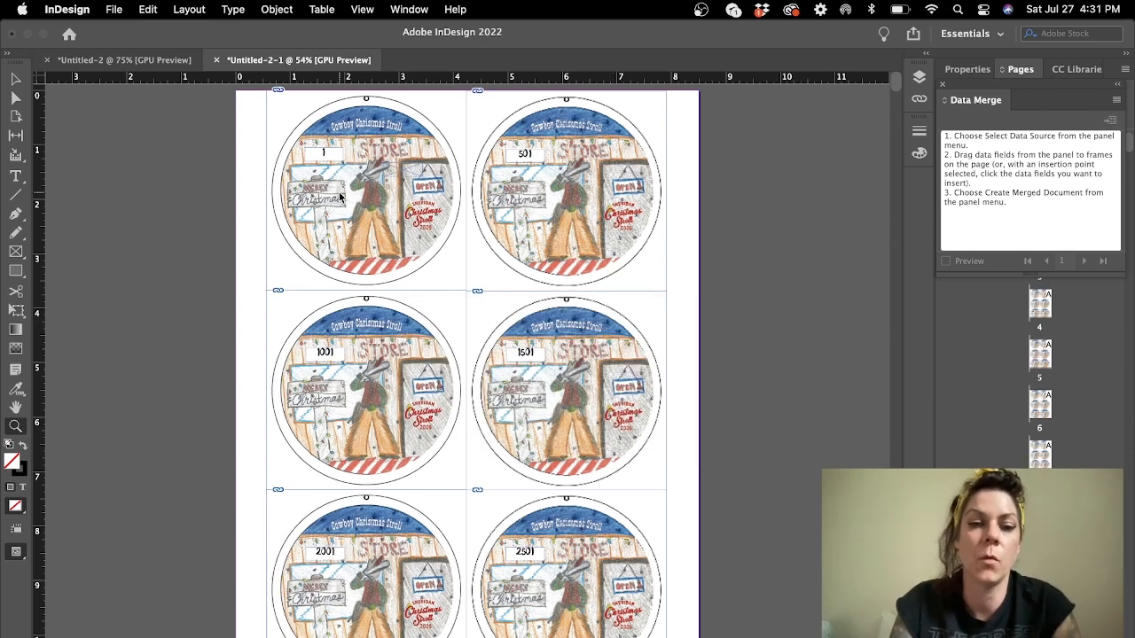
Examine the sequential button numbers on the pages of the merged document
scroll(404, 277, "down", 5)
scroll(403, 276, "down", 4)
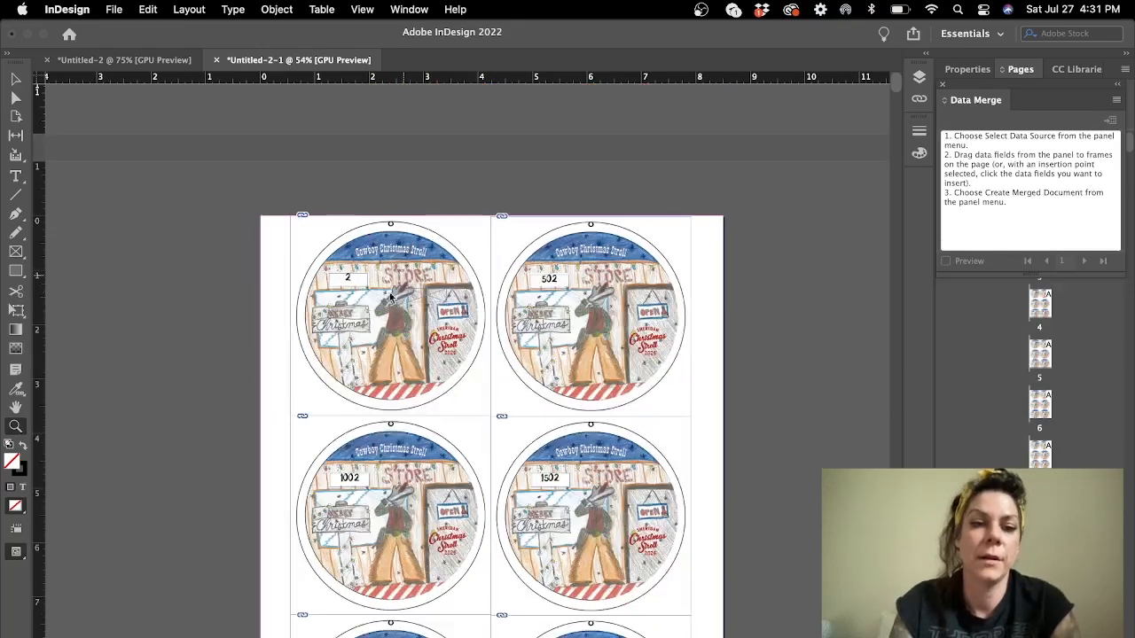
scroll(385, 386, "down", 8)
scroll(385, 387, "down", 4)
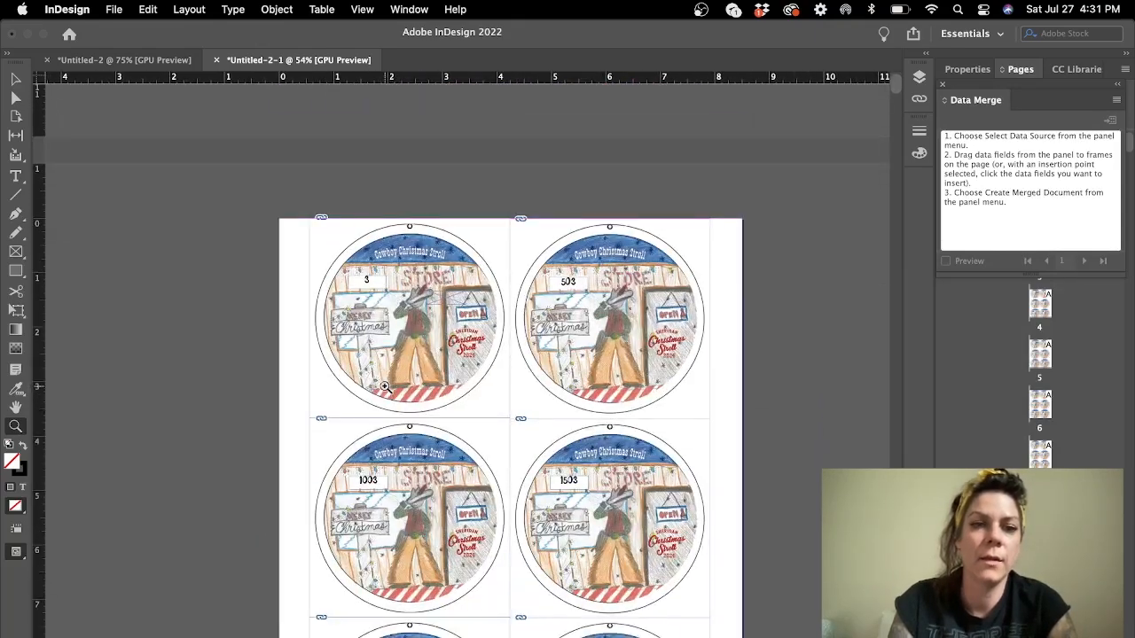
scroll(390, 386, "down", 3)
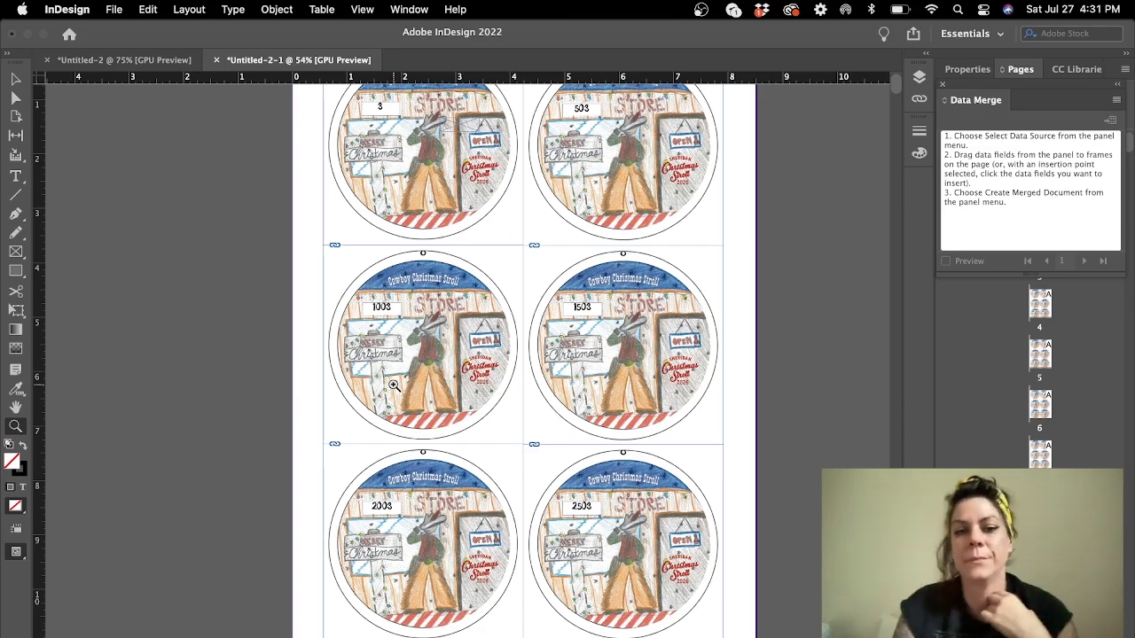
scroll(394, 385, "down", 10)
scroll(383, 487, "down", 10)
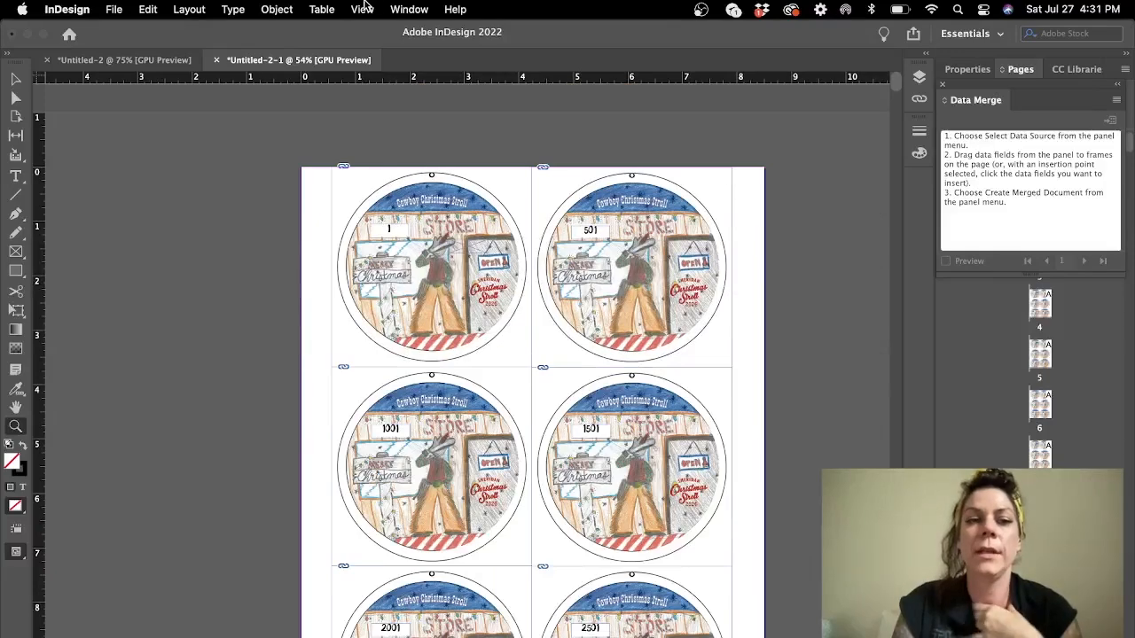
left_click(121, 11)
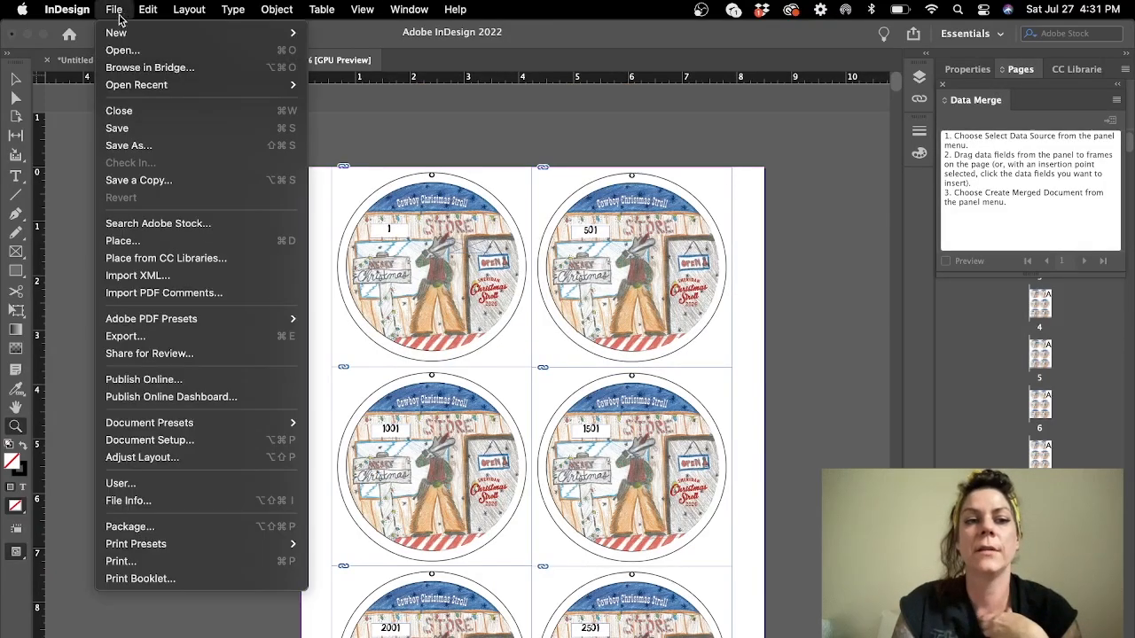
left_click(194, 341)
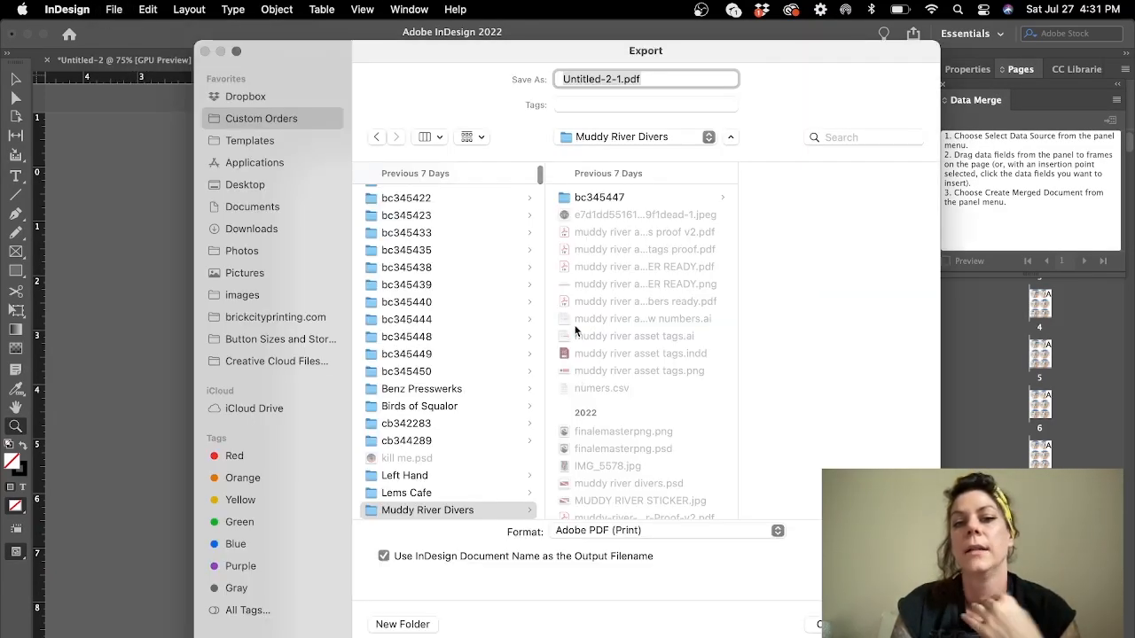
left_click(821, 625)
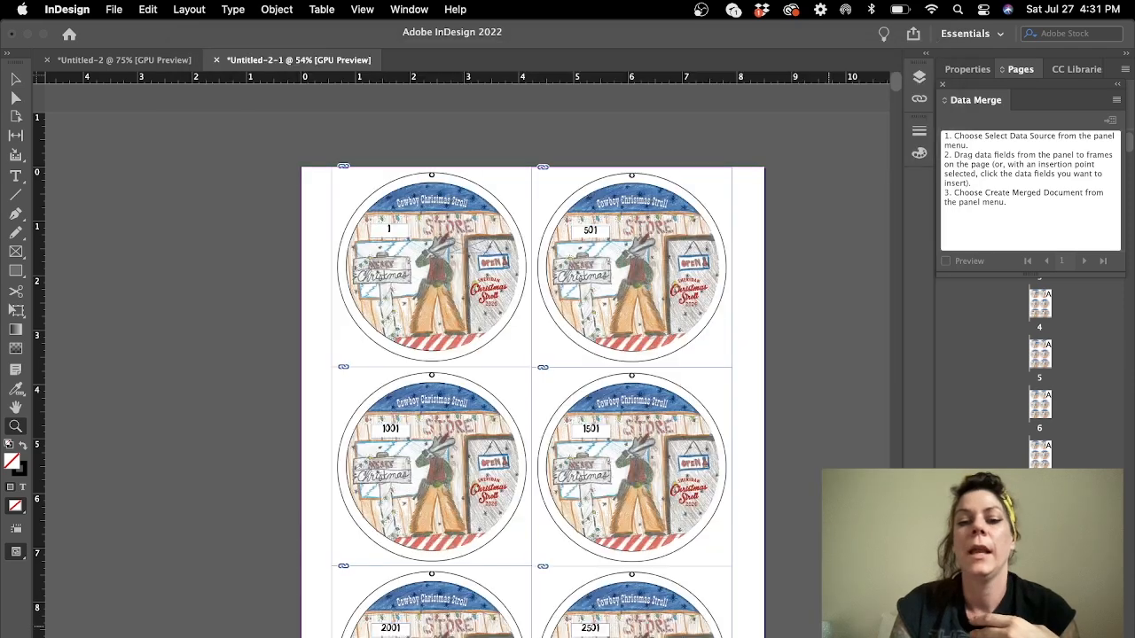